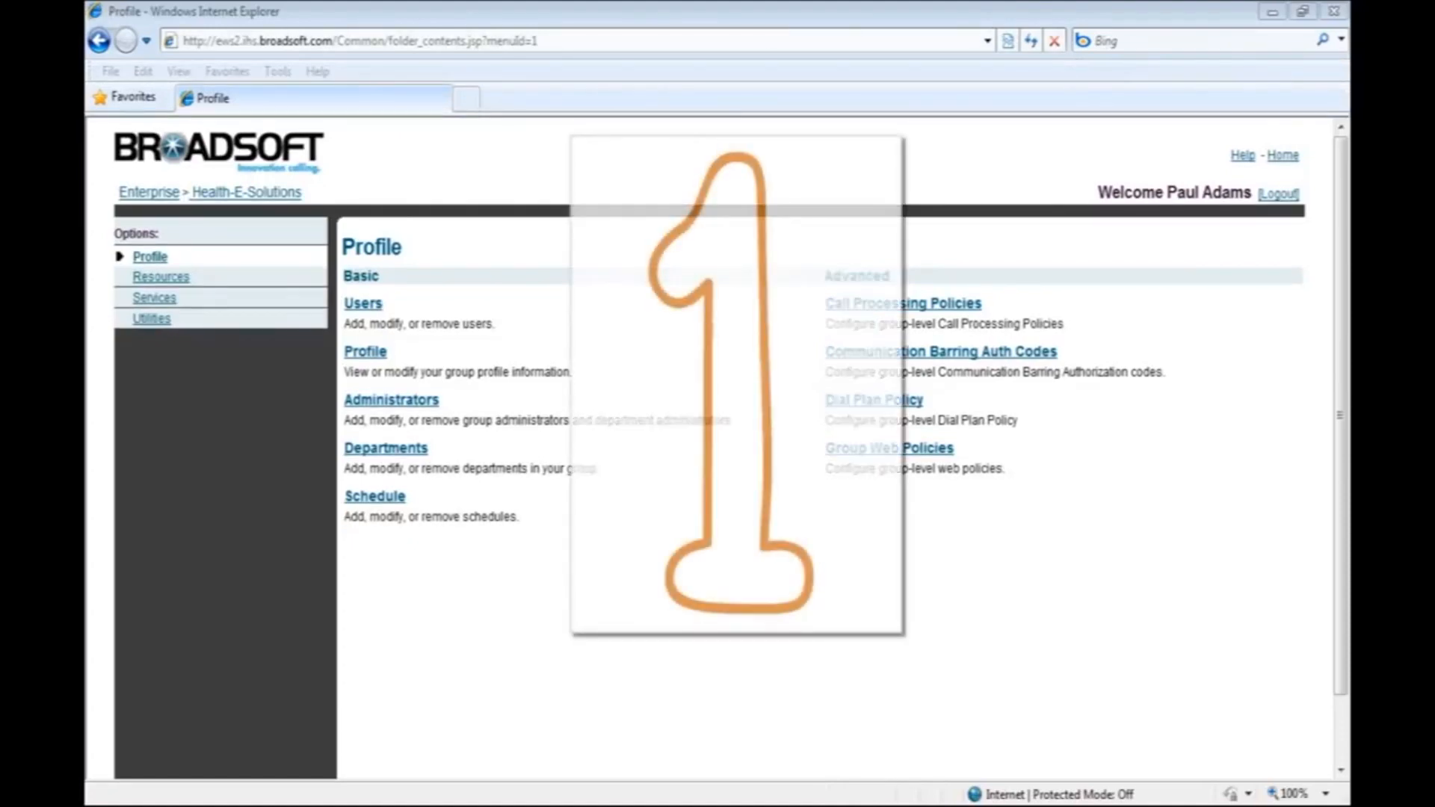
Open the group's service authorization under Resources and authorize the Office service pack.
click(171, 276)
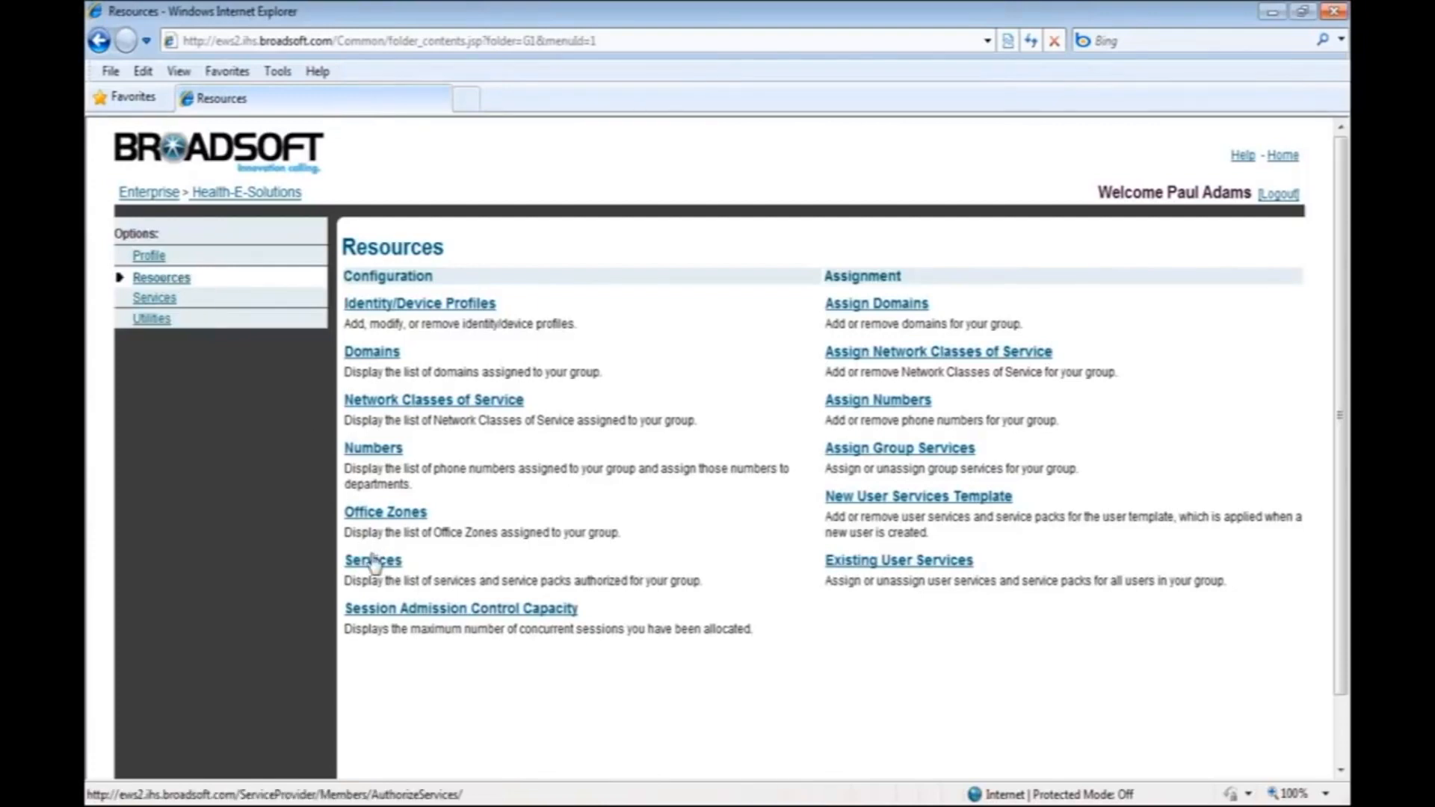
click(374, 562)
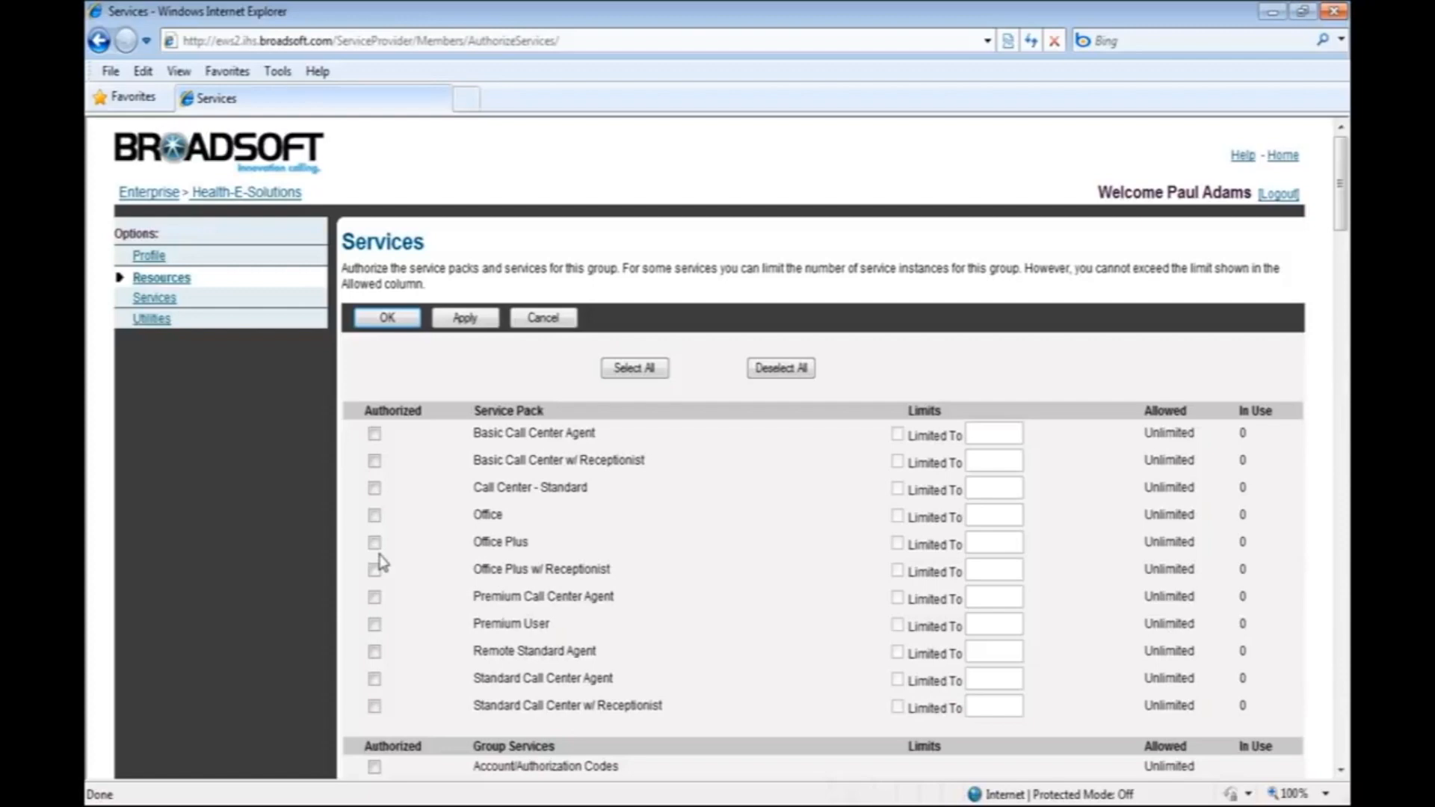
click(375, 515)
Authorize the Call Center - Standard user service with a limit of 20.
scroll(443, 591, down, 10)
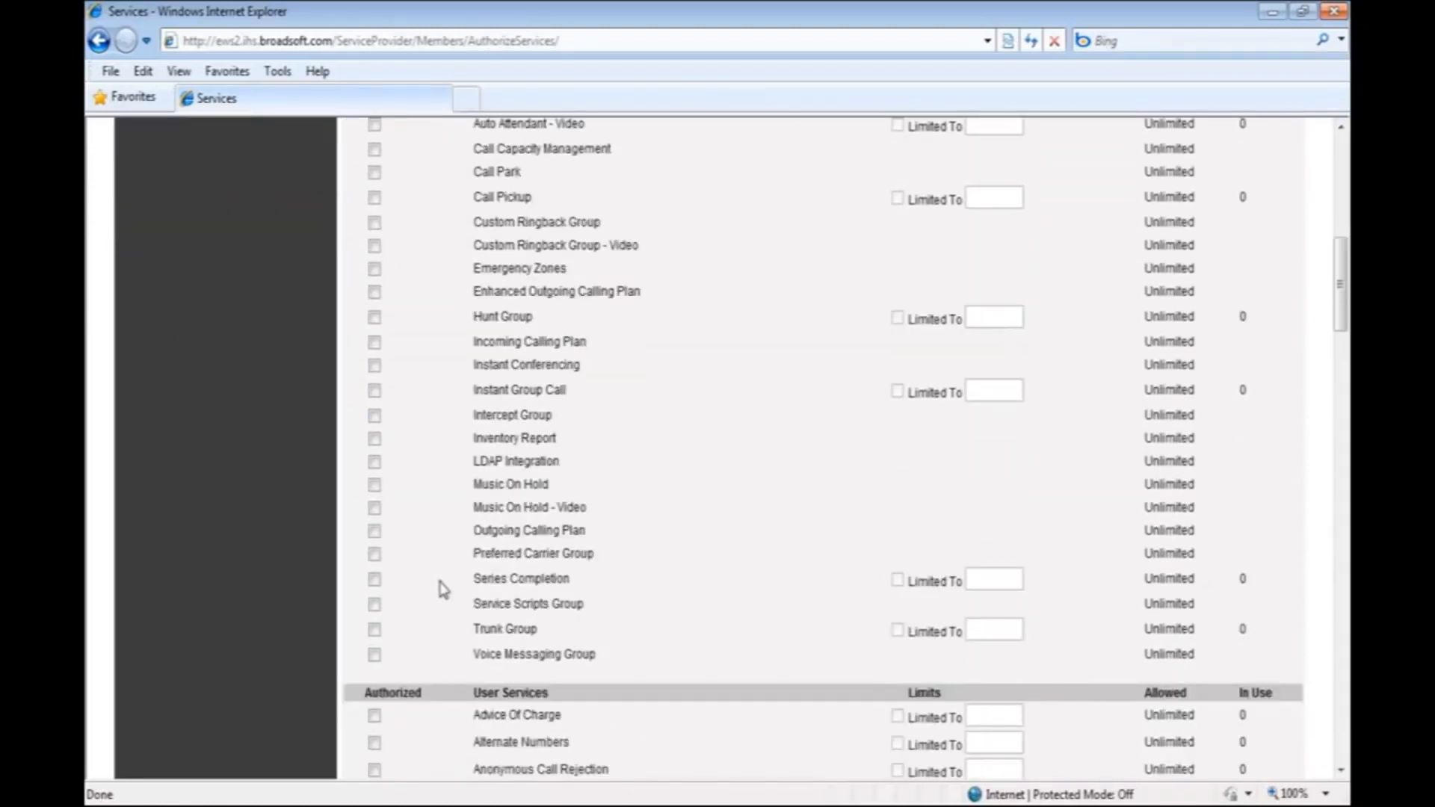
scroll(415, 580, down, 9)
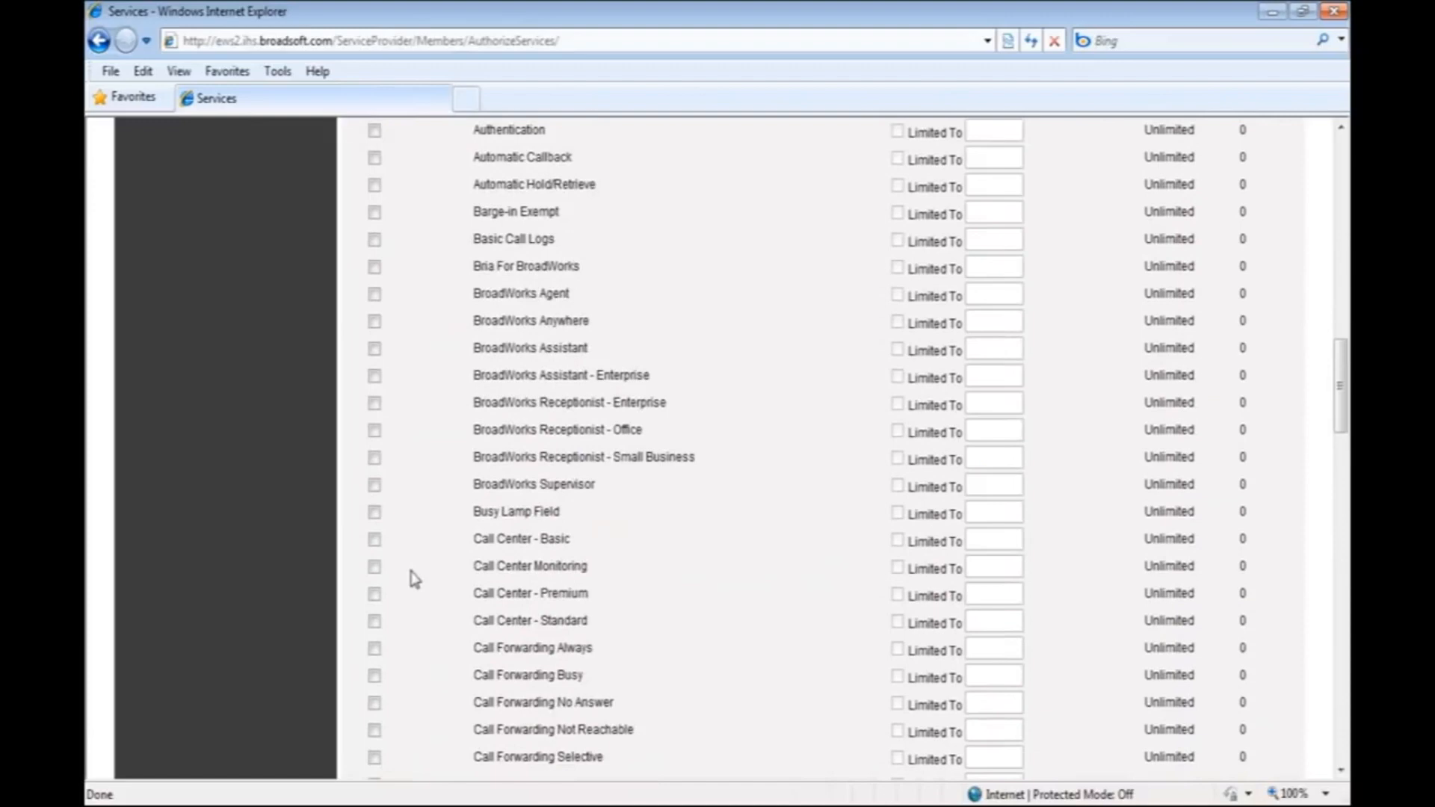
click(375, 622)
click(897, 622)
text(20)
Authorize the BroadWorks Agent user service with a limit of 20.
click(374, 295)
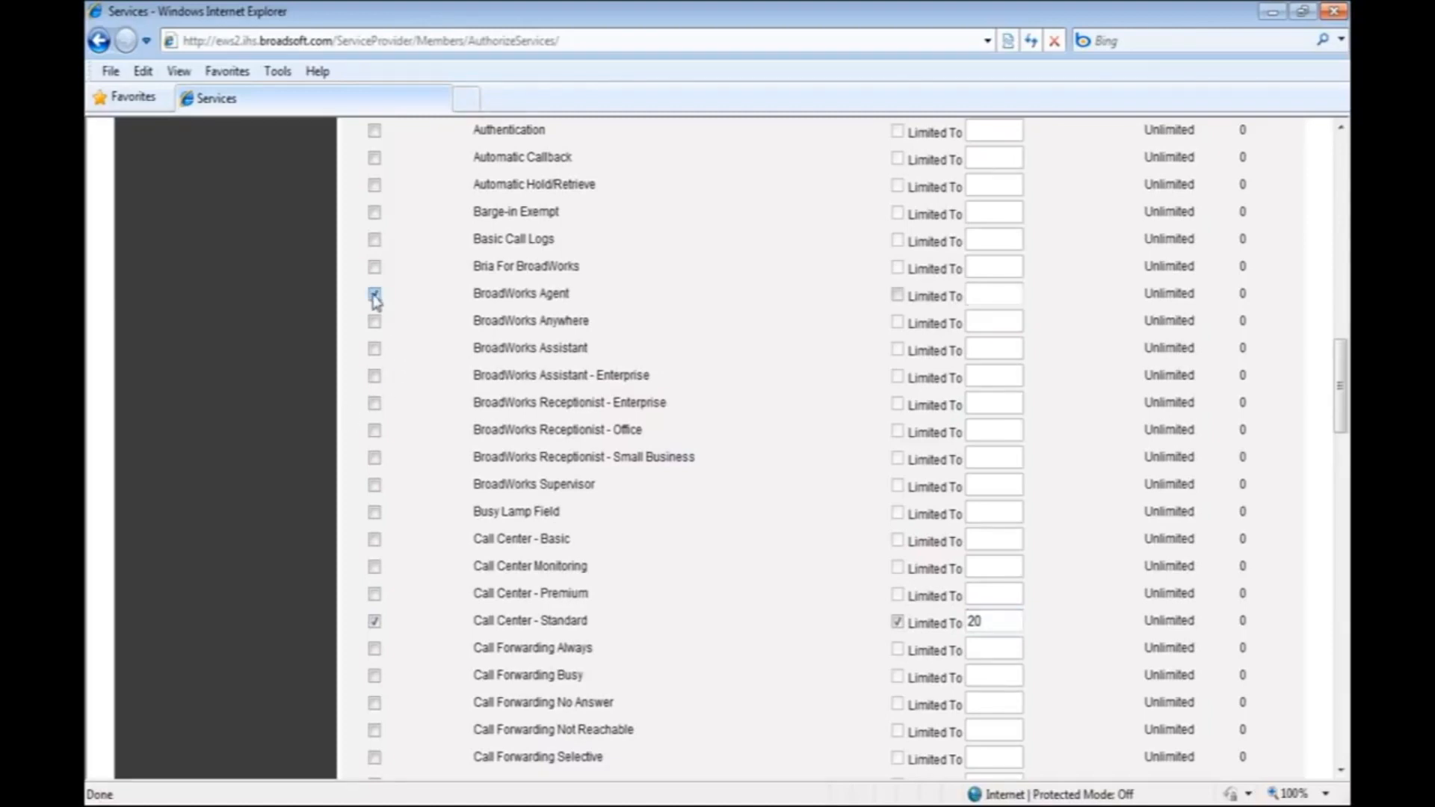
click(897, 295)
text(20)
Authorize the BroadWorks Supervisor user service with a limit of 2.
click(375, 487)
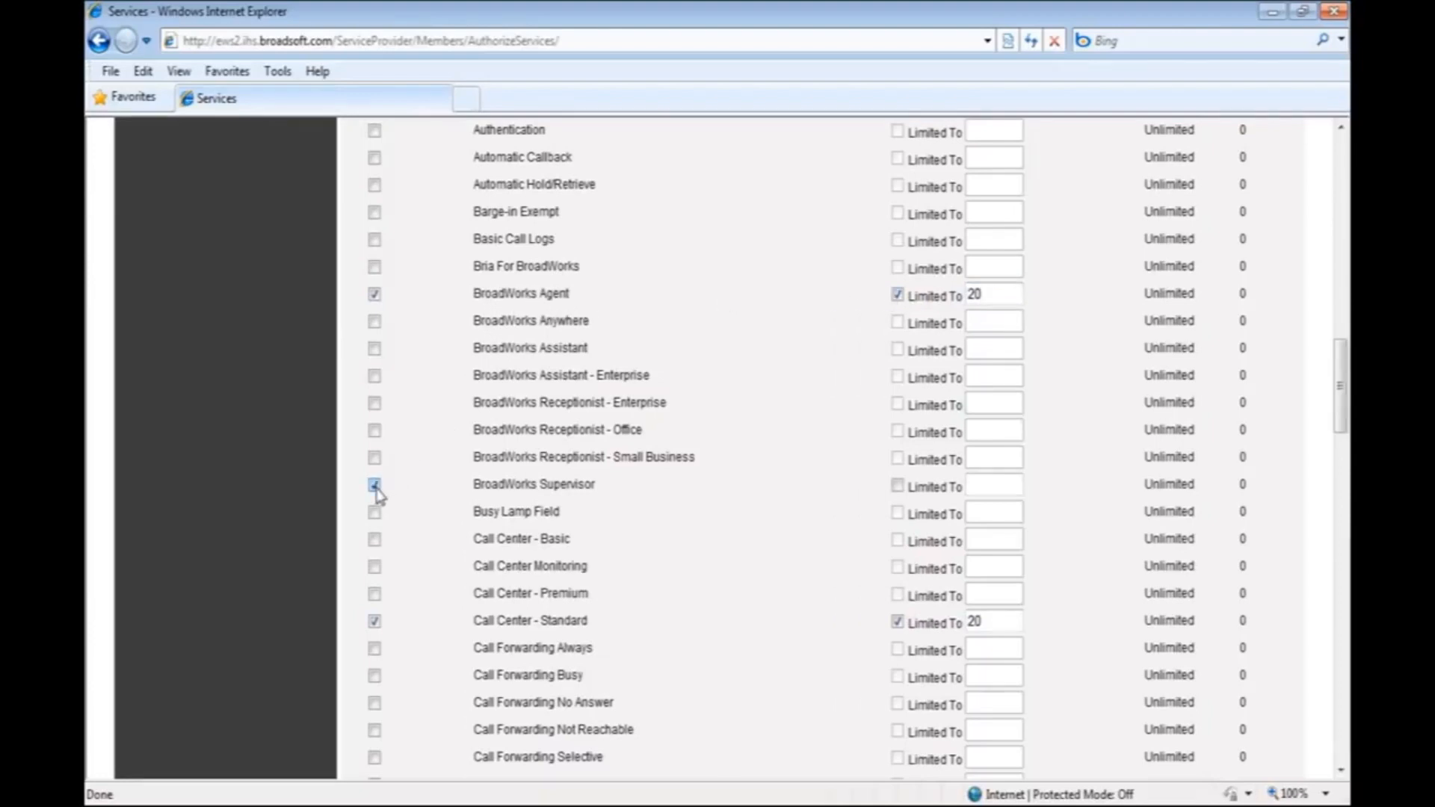
click(897, 488)
text(2)
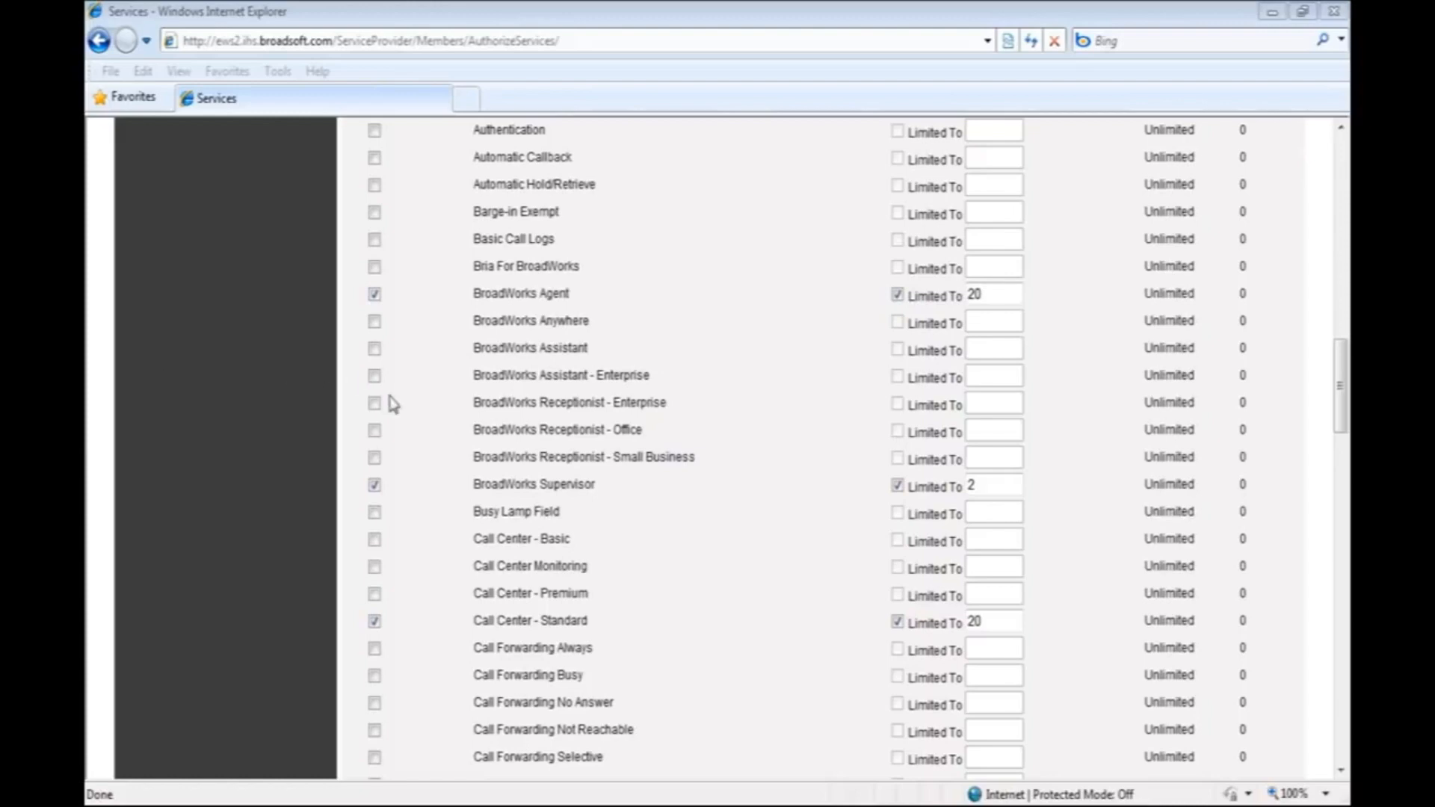
Authorize the Directed Call Pickup with Barge-in user service with a limit of 2.
click(432, 425)
scroll(434, 425, down, 1)
scroll(432, 424, down, 6)
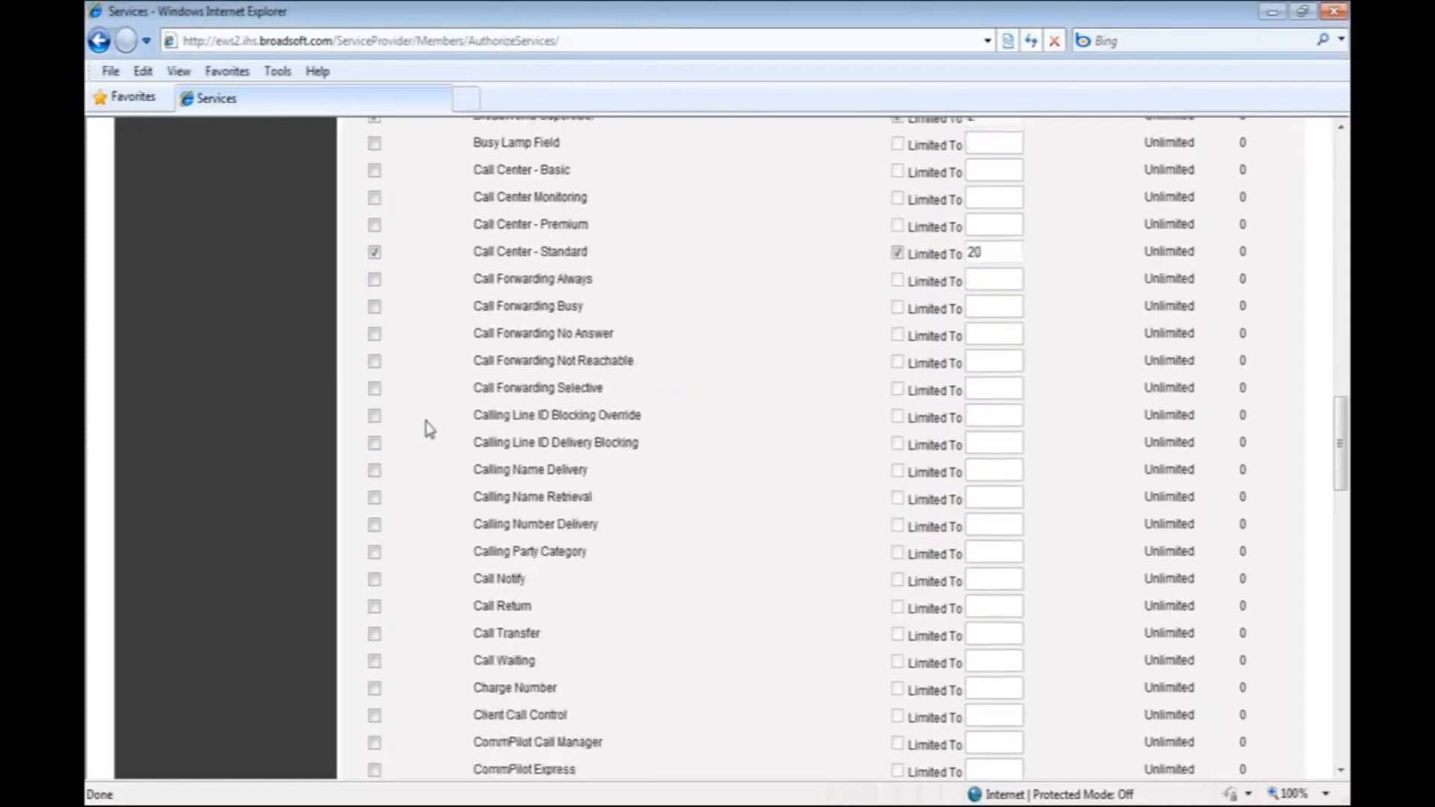
click(374, 762)
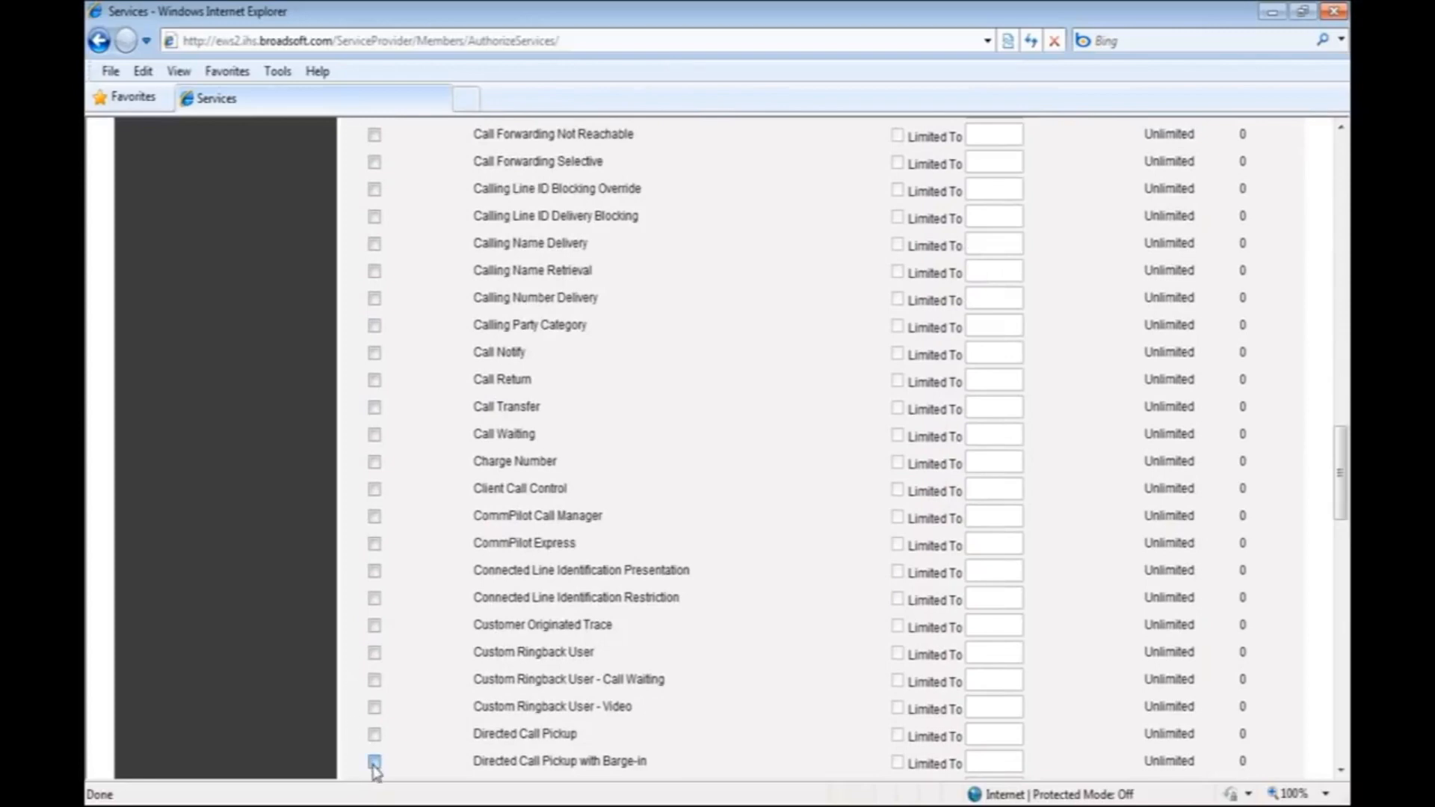
click(898, 763)
text(2)
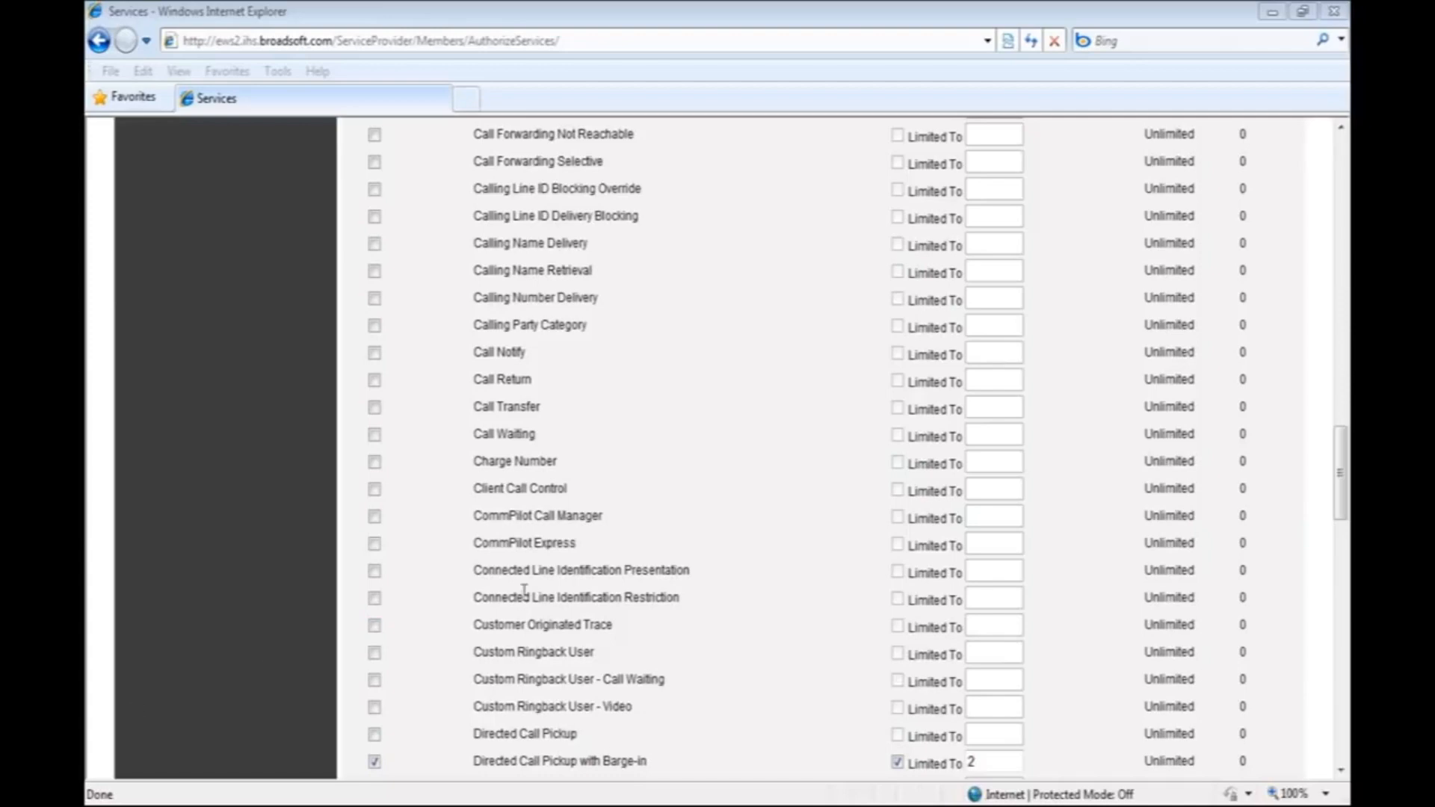
Authorize the Voice Messaging User service with a limit of 1.
click(447, 594)
click(375, 271)
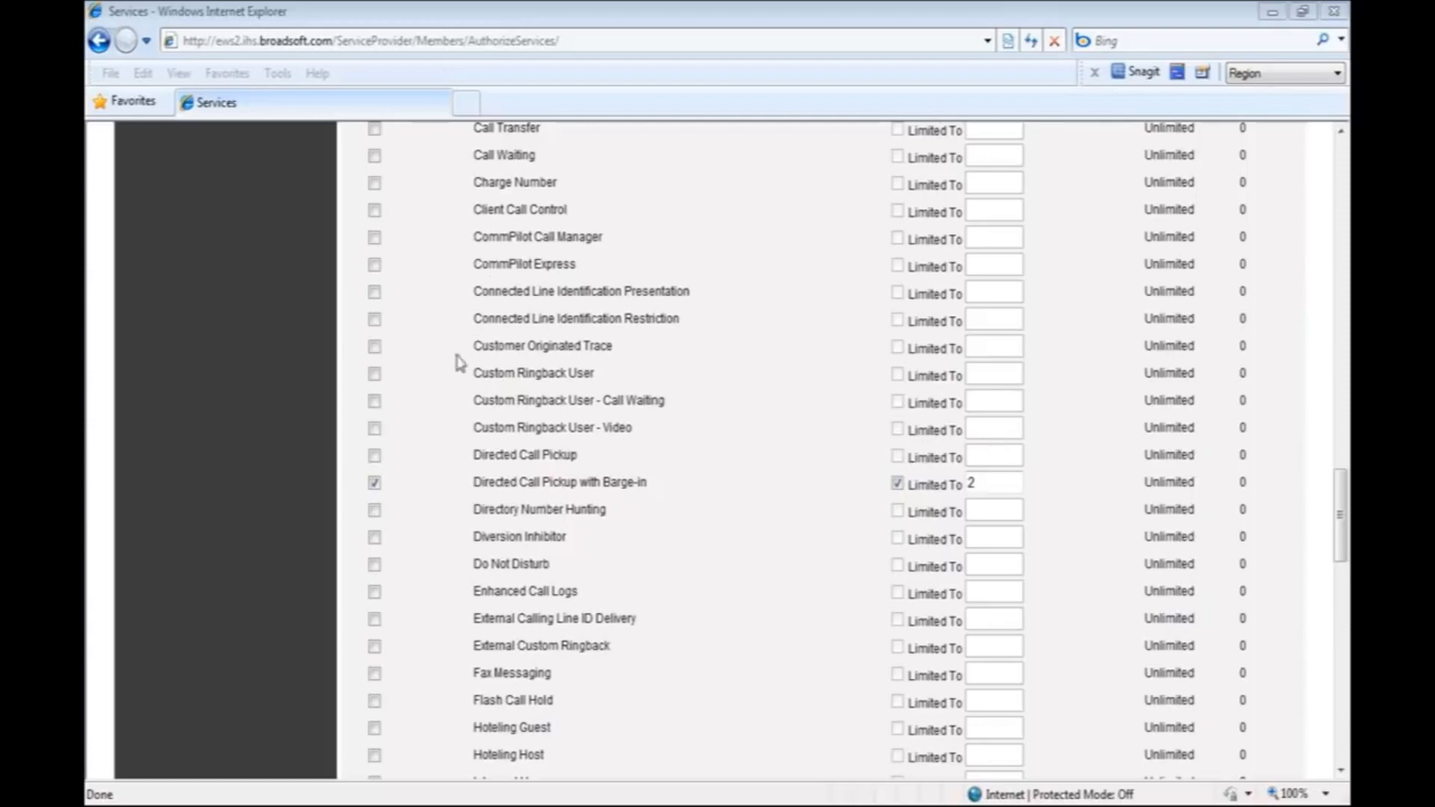
click(460, 413)
scroll(463, 415, down, 3)
scroll(463, 415, down, 13)
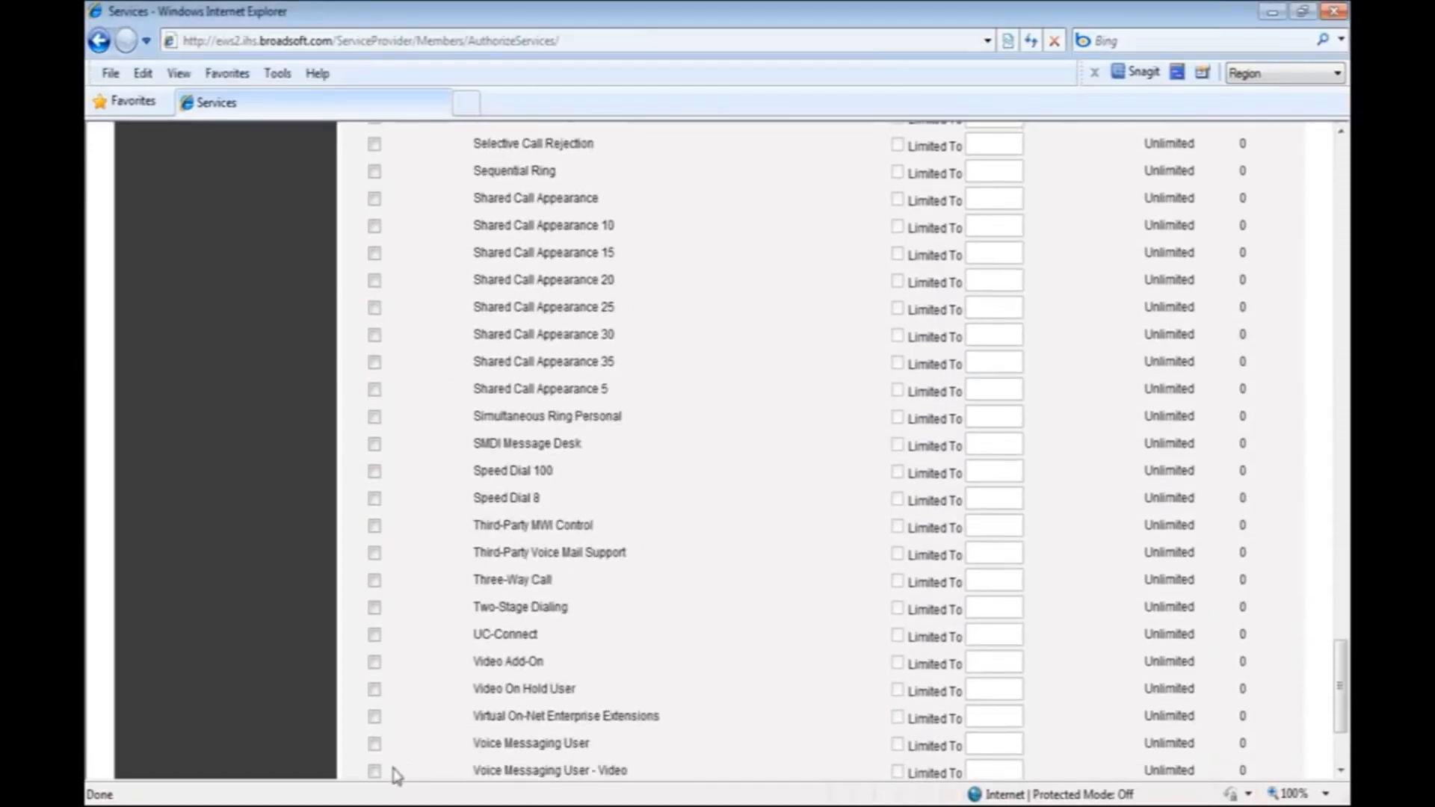
click(374, 744)
click(898, 744)
click(988, 750)
text(1)
Authorize the Auto Attendant group service with a limit of 1.
scroll(428, 574, up, 20)
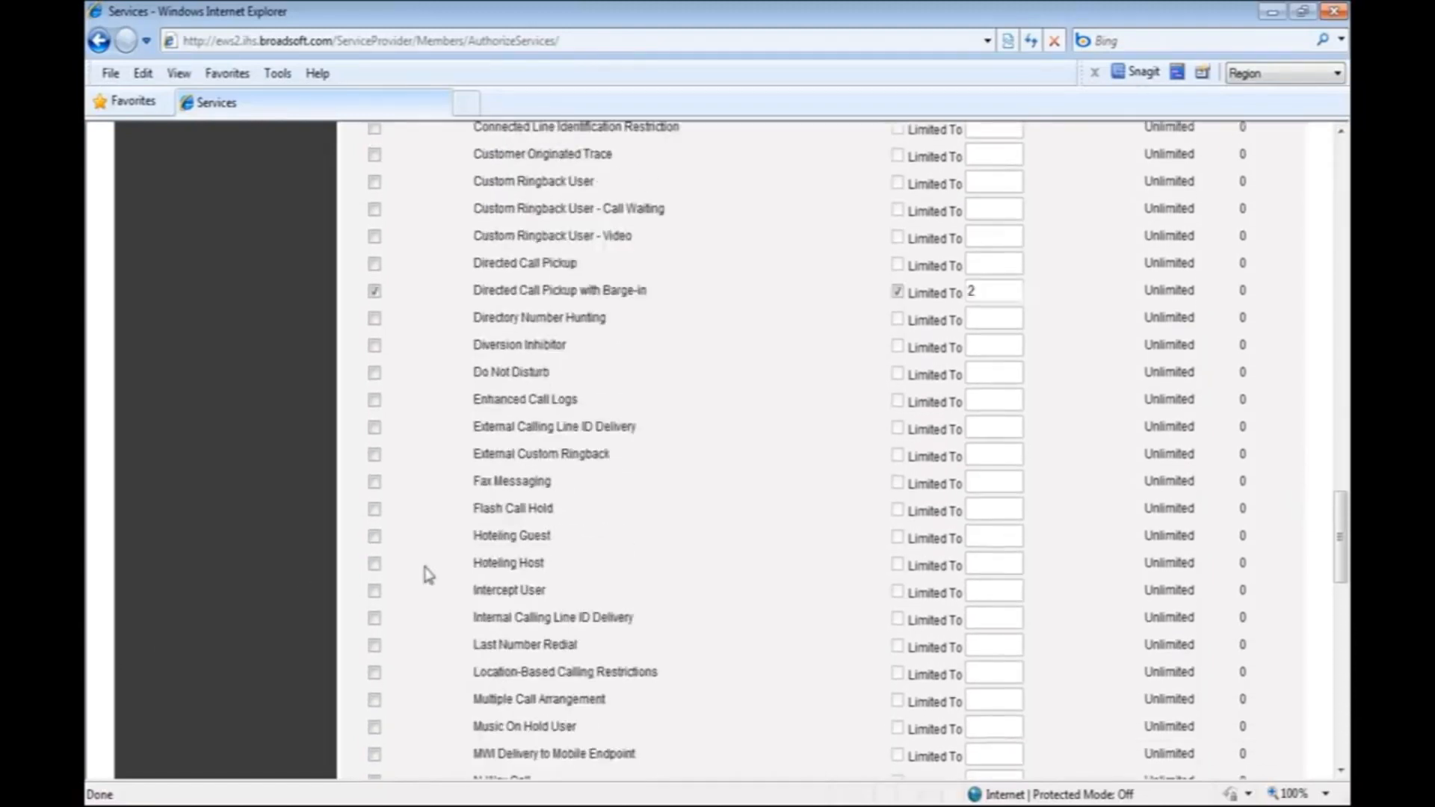
scroll(428, 574, up, 10)
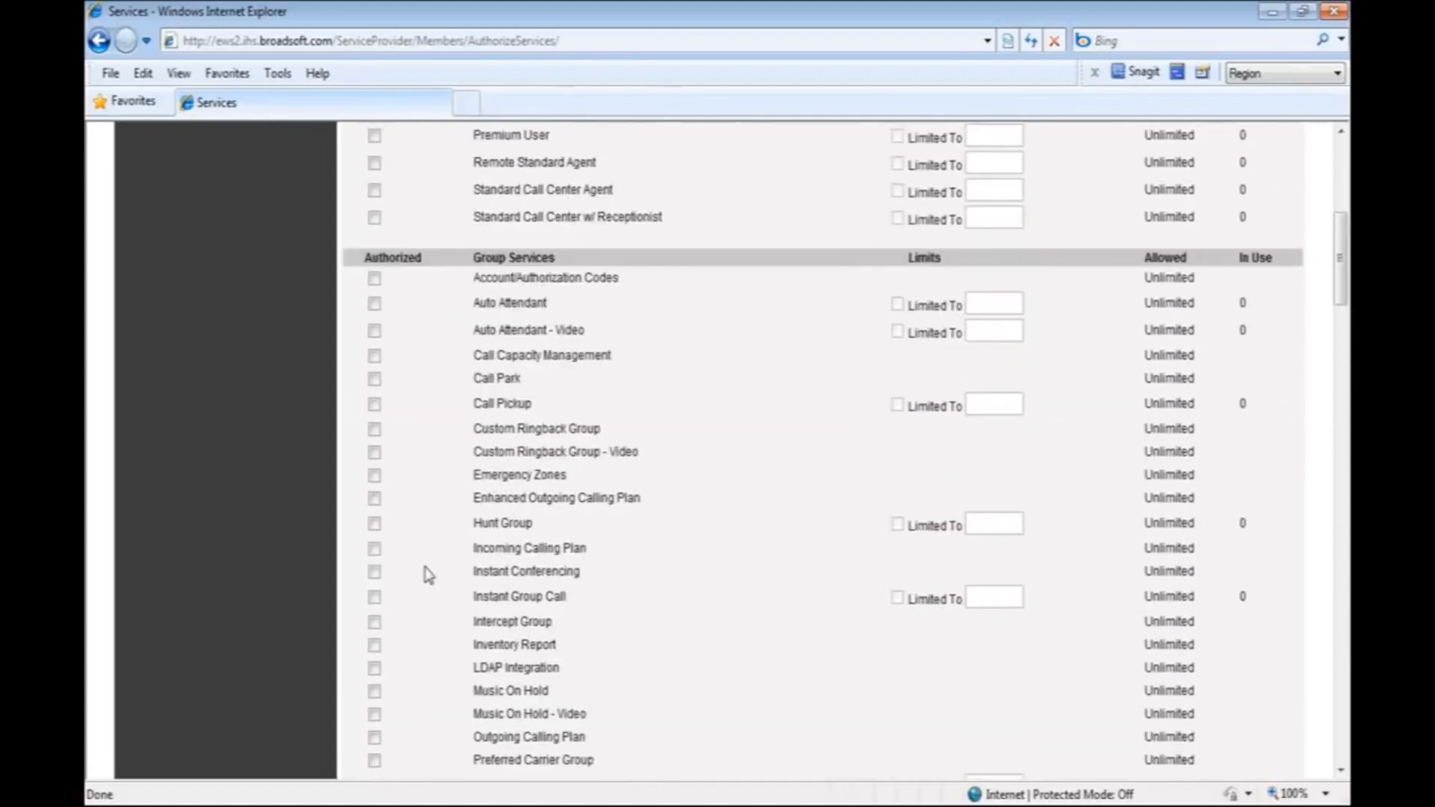
click(374, 304)
click(898, 305)
text(1)
click(897, 305)
Apply the group's service authorizations and return to the Resources page.
scroll(632, 361, up, 6)
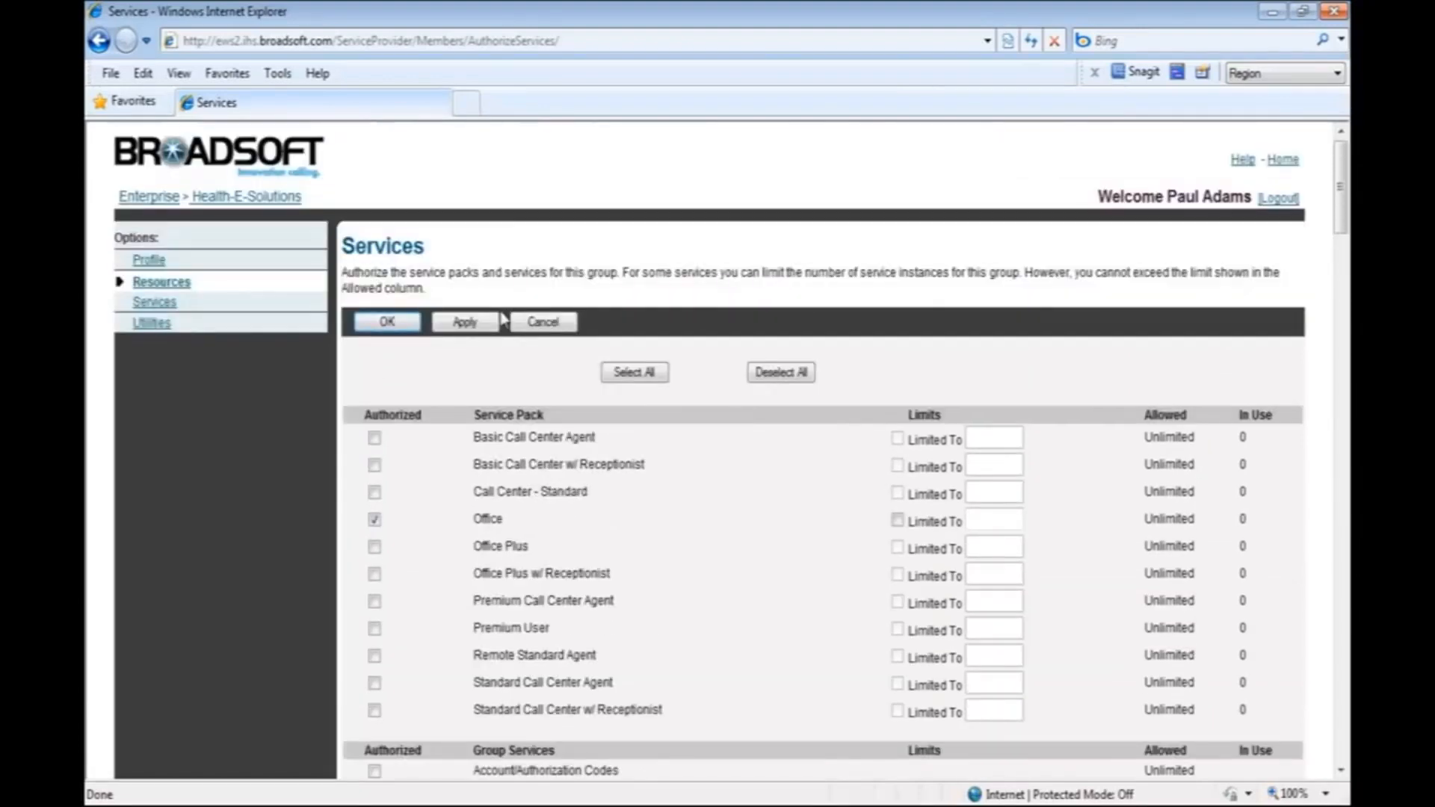
click(470, 323)
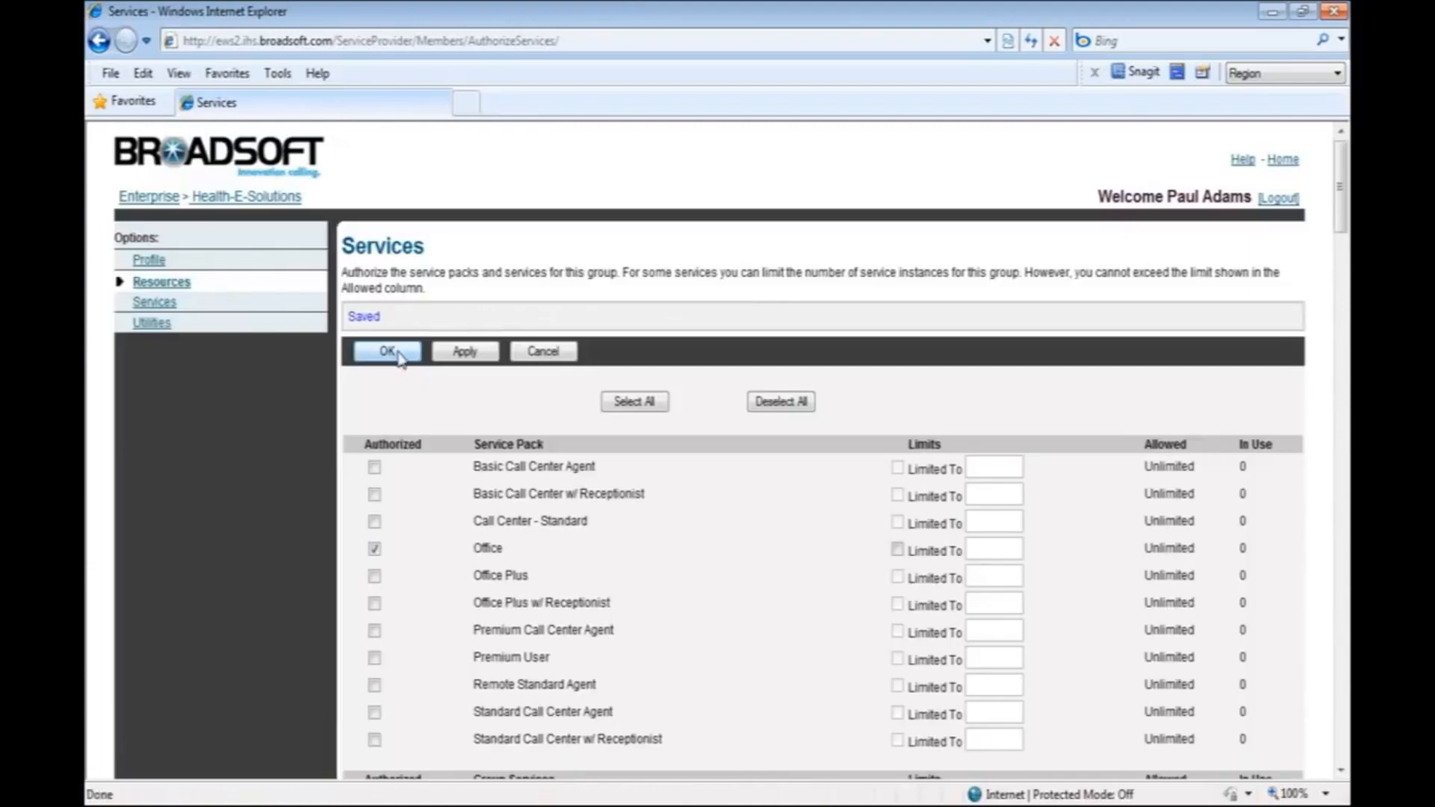
click(389, 351)
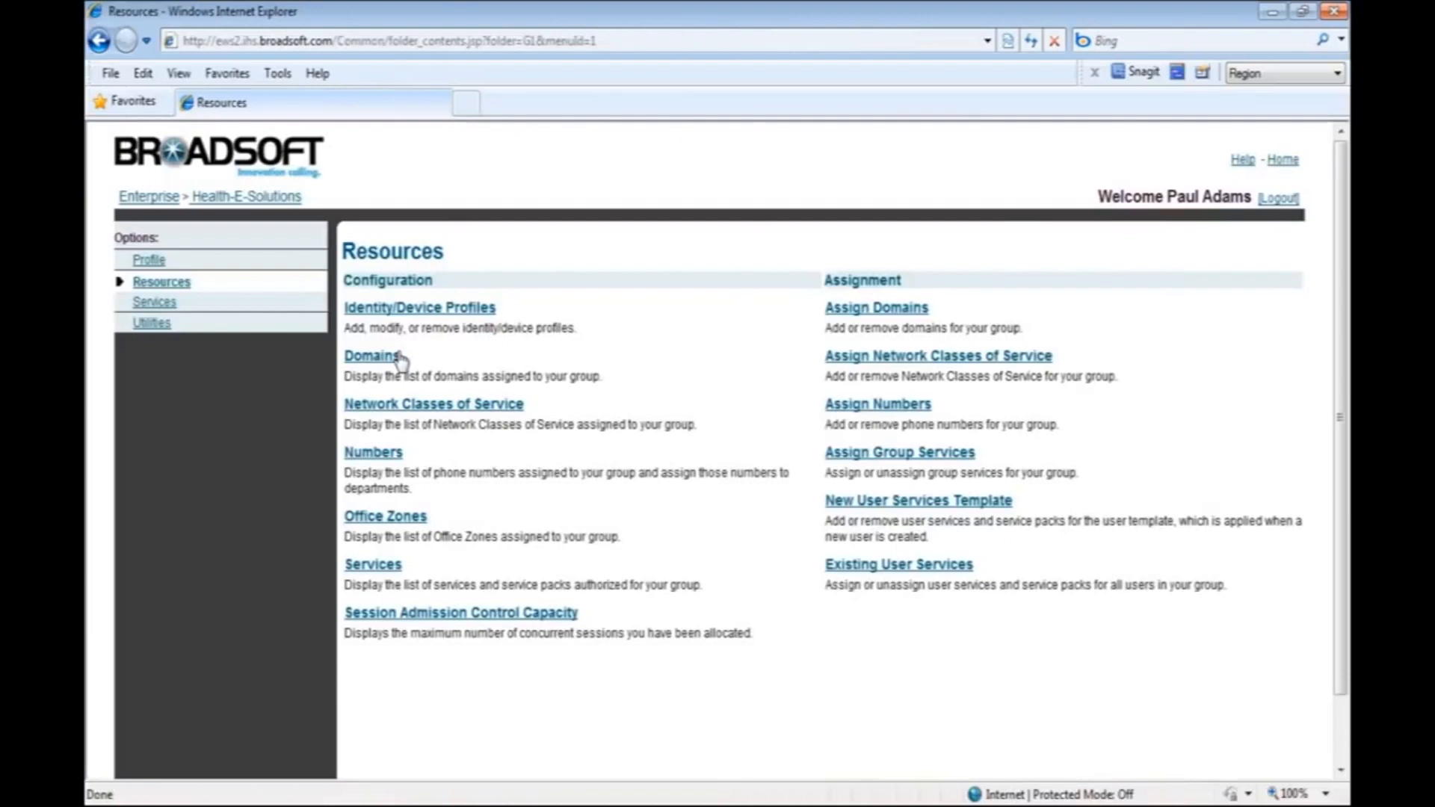
click(398, 356)
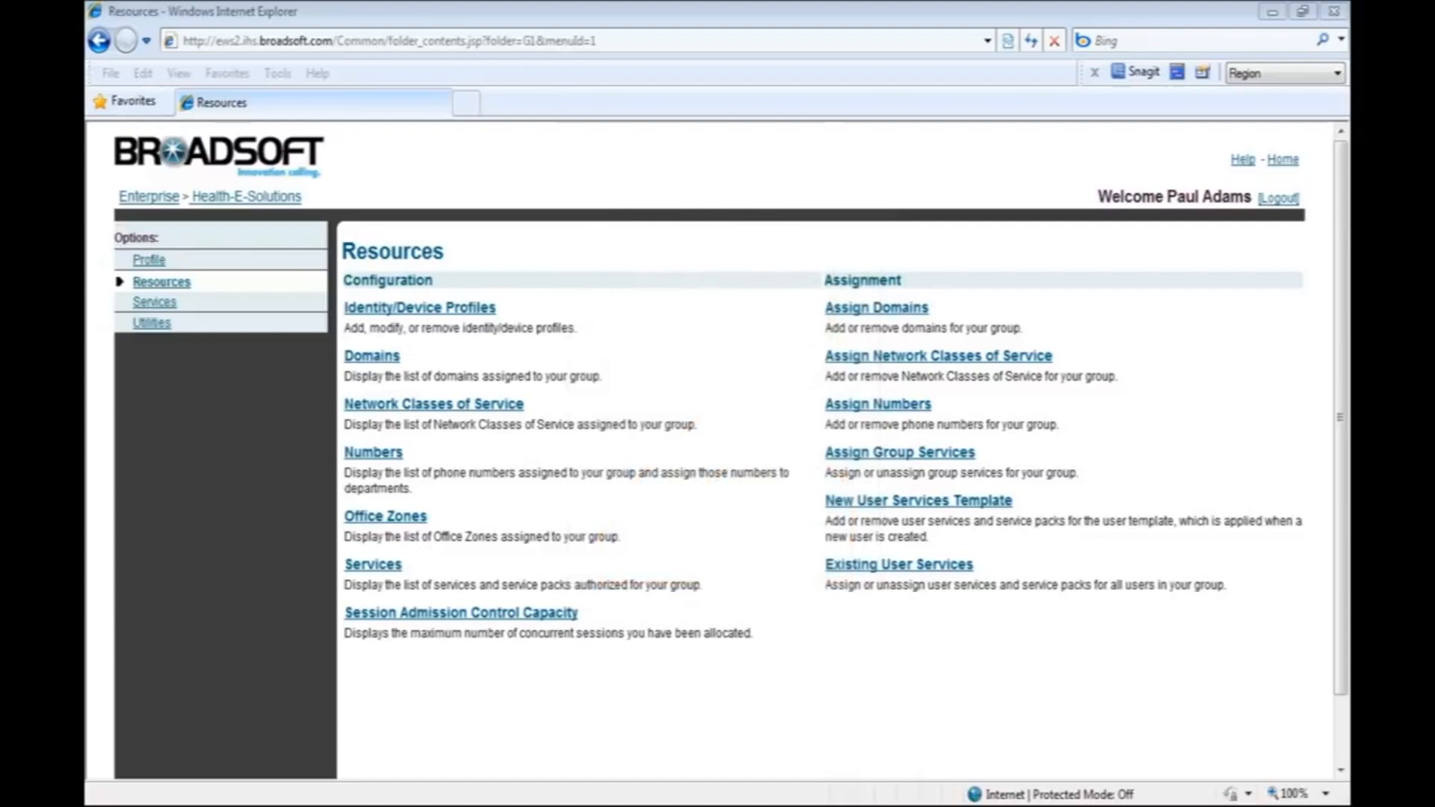
List all users in the group profile and open the service assignments of the first listed user.
click(151, 262)
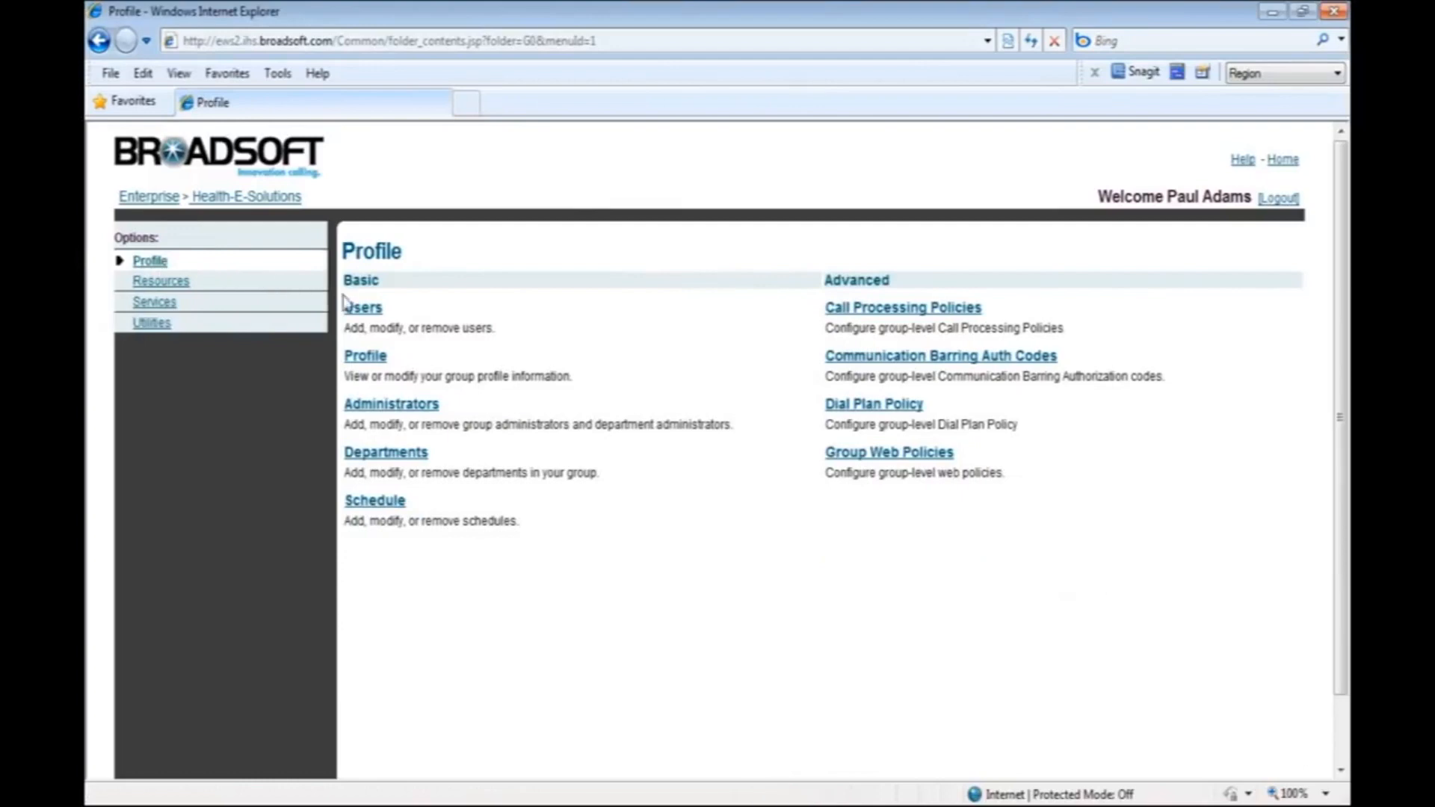
click(361, 310)
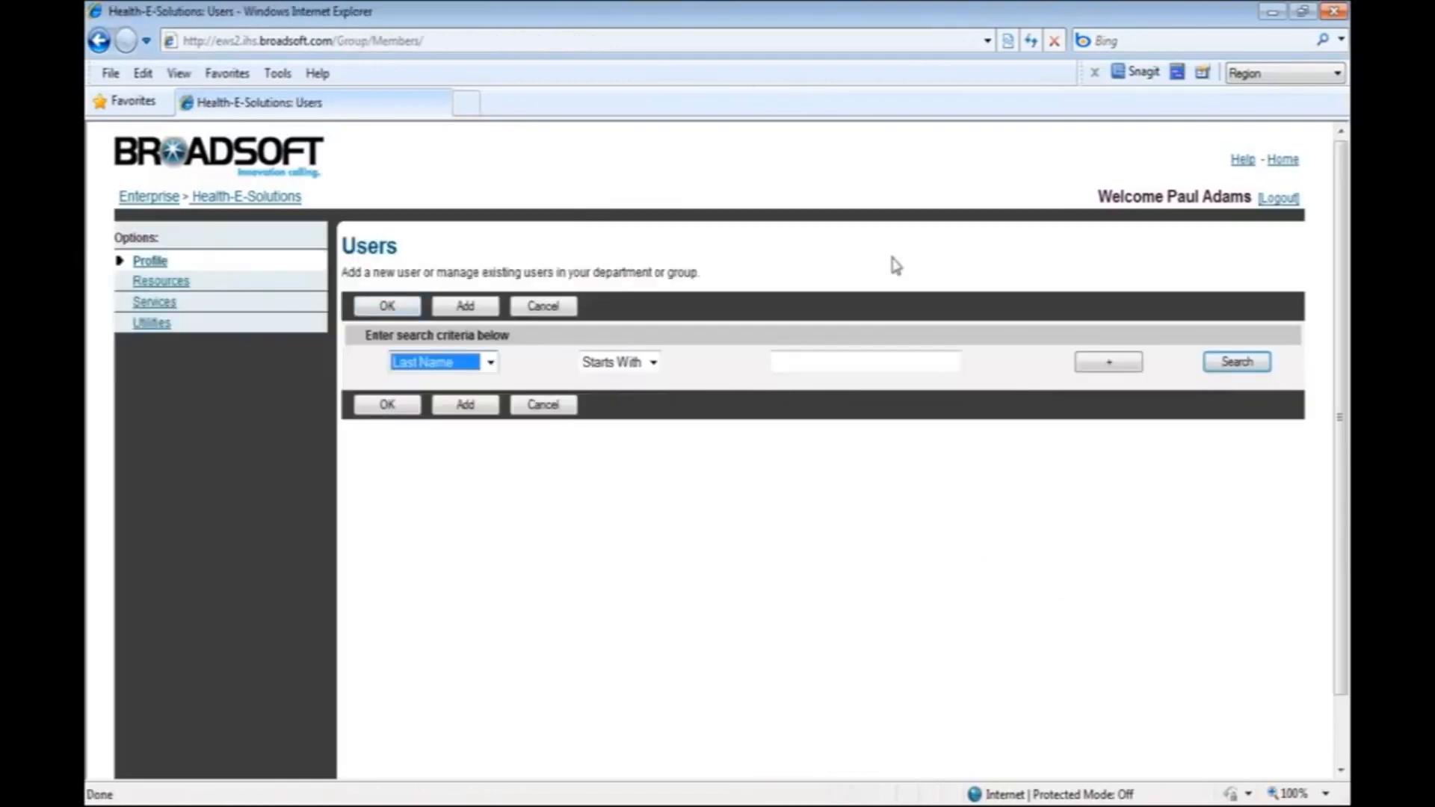
click(1226, 363)
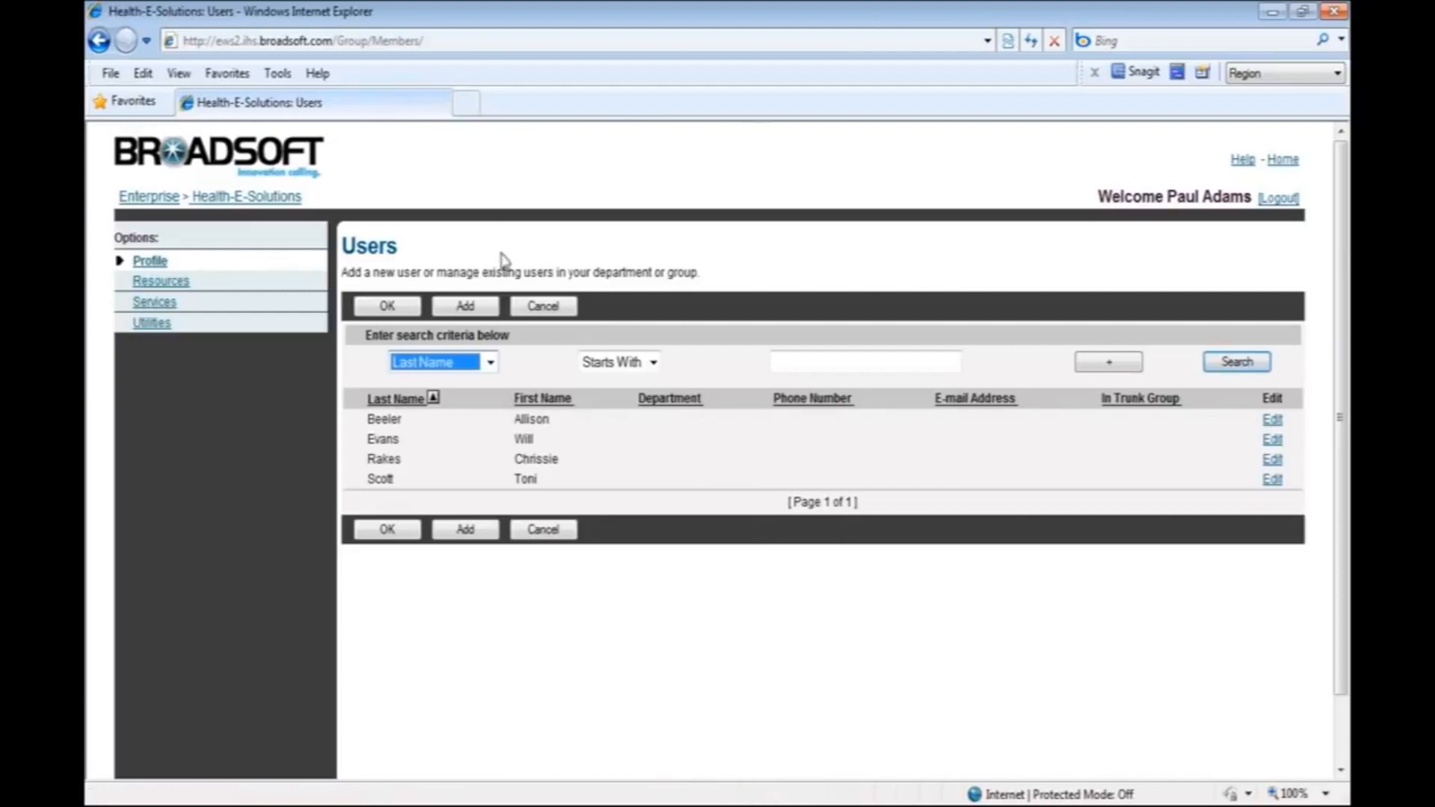
click(540, 431)
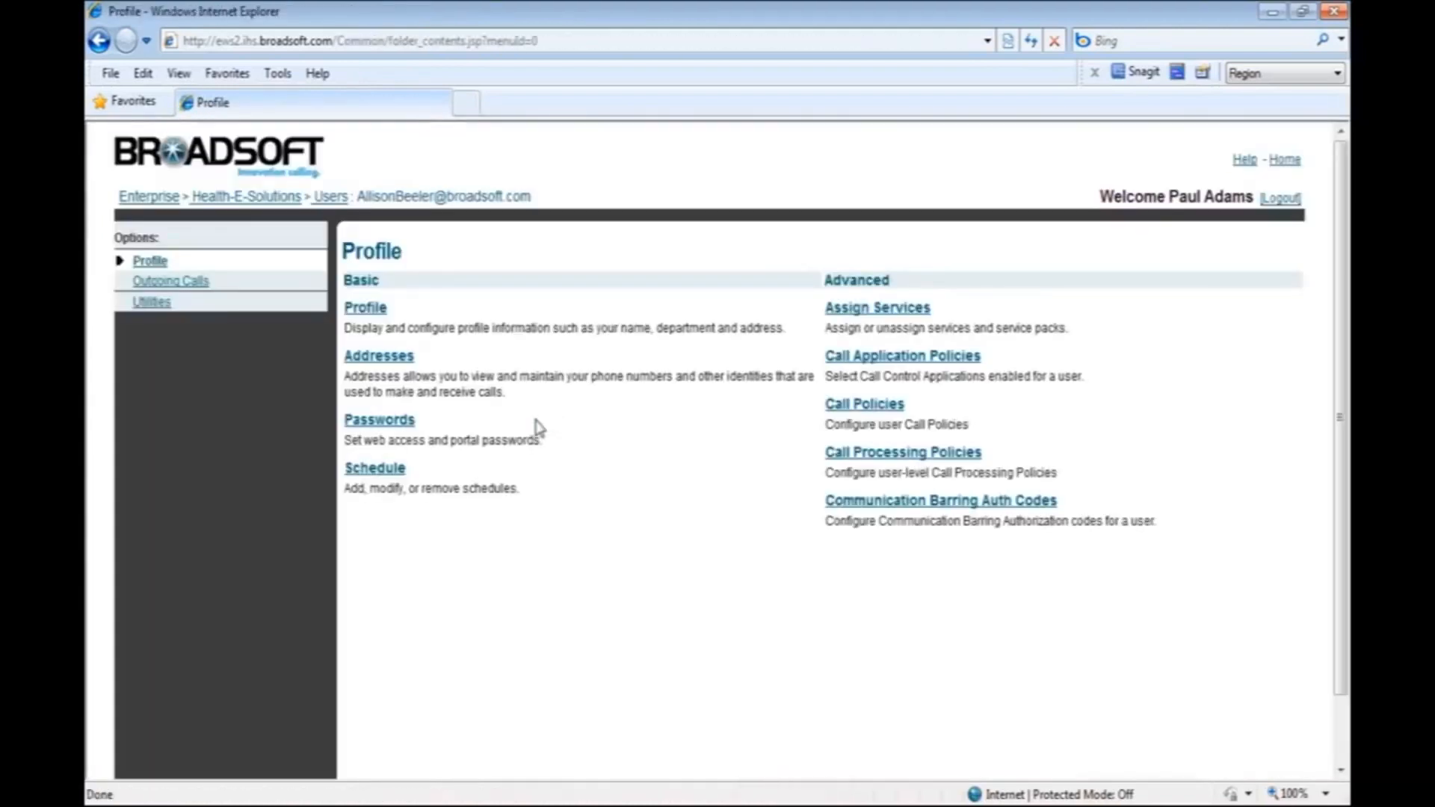
click(865, 320)
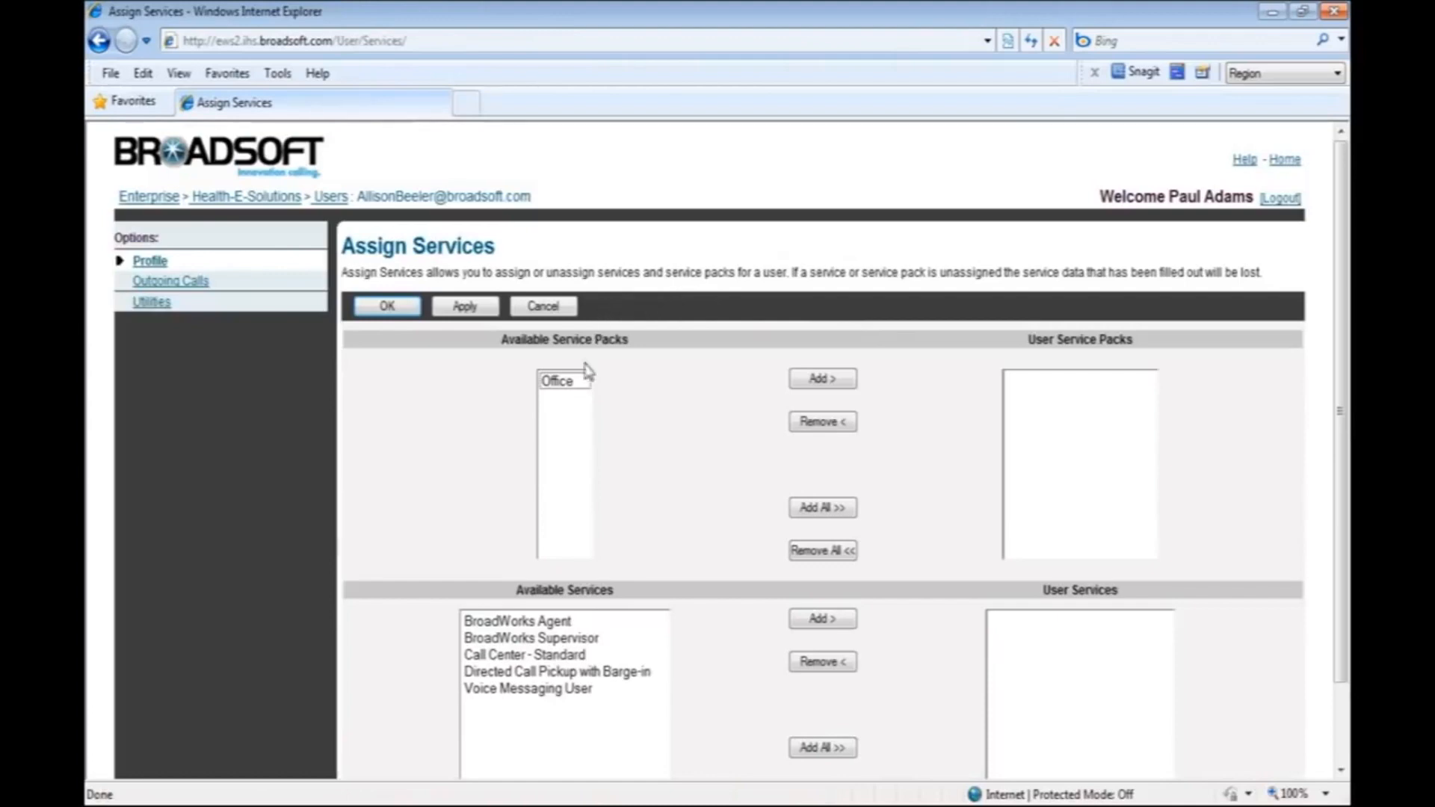
Assign the Office service pack and the BroadWorks Agent and Call Center - Standard services to the first listed user, and save.
click(577, 387)
click(814, 385)
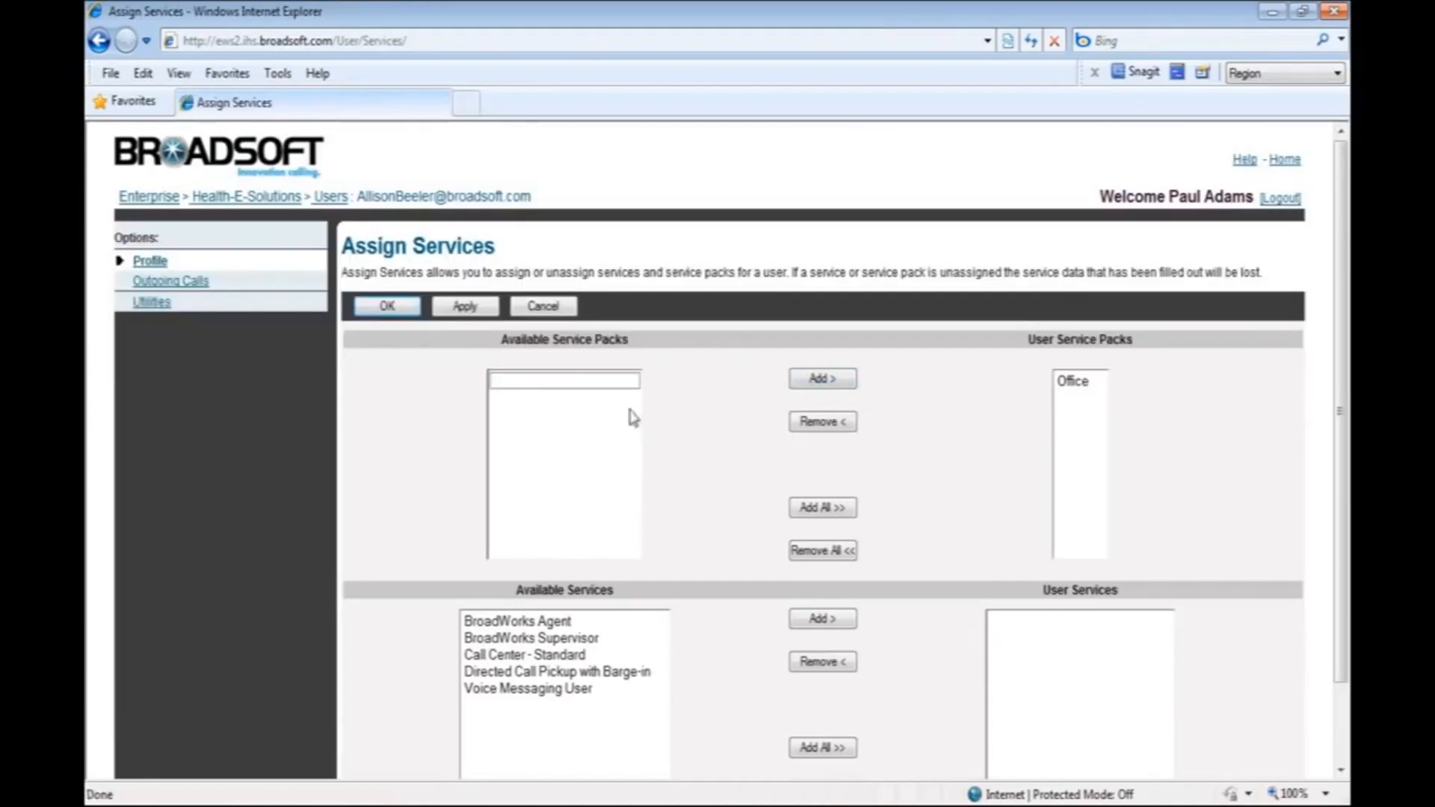
click(521, 622)
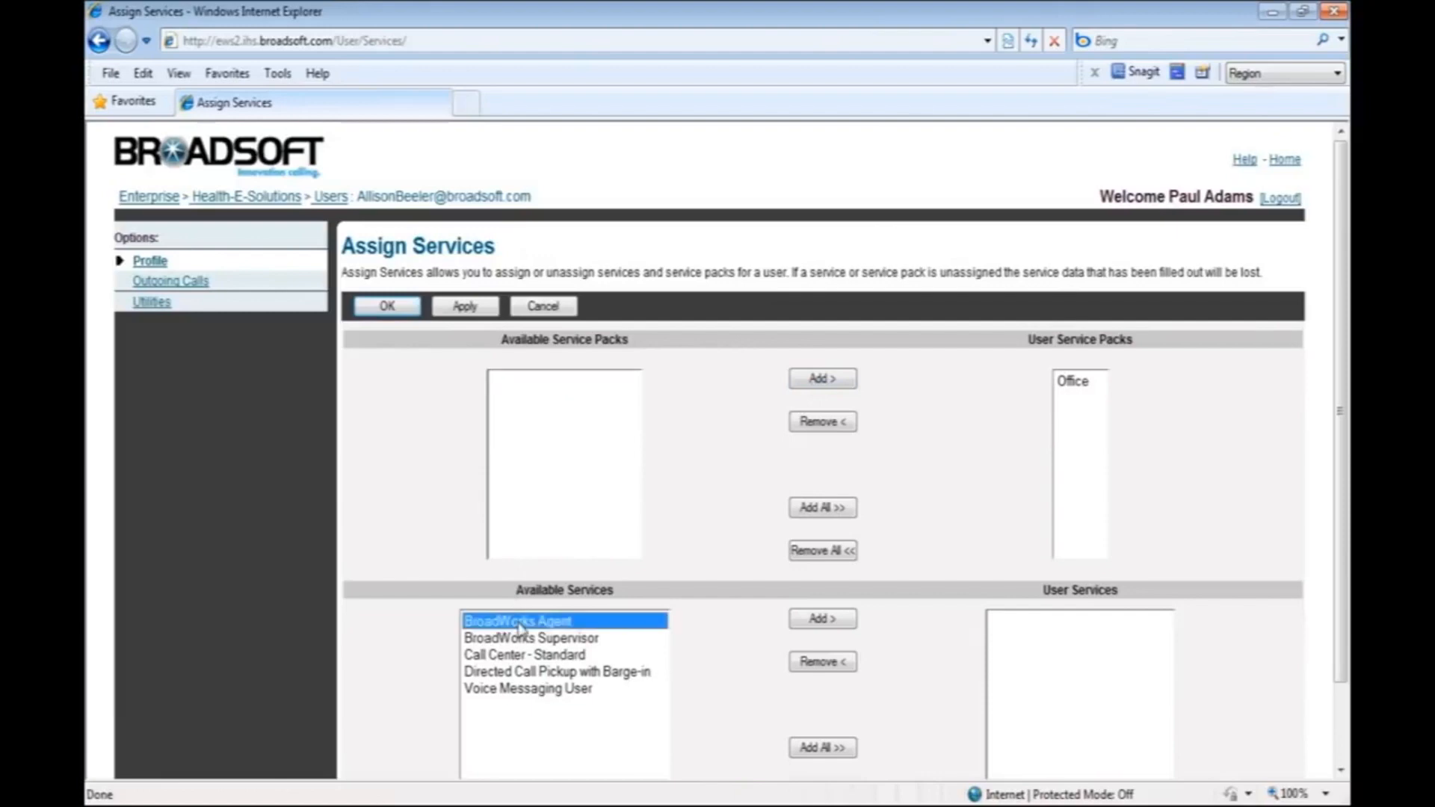
click(822, 620)
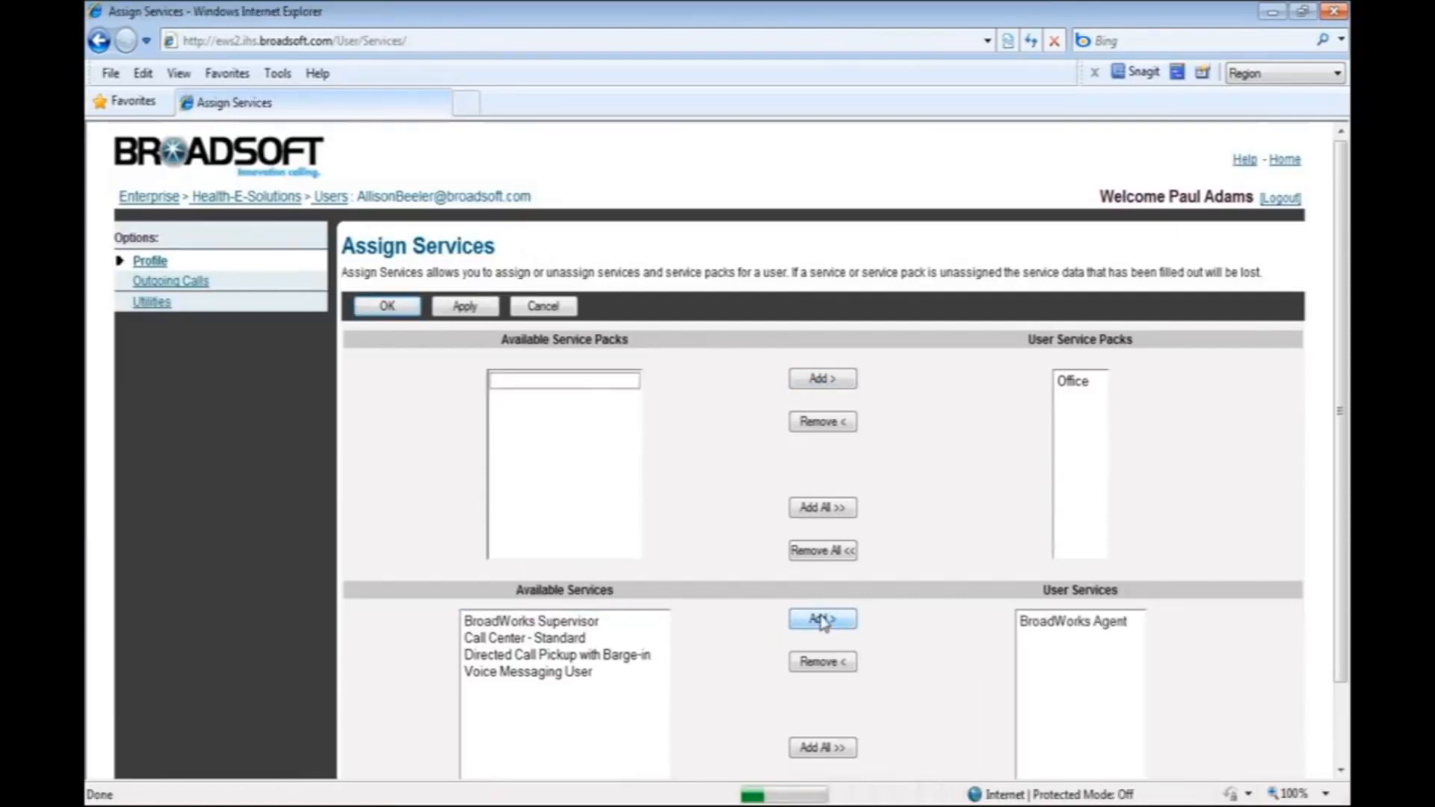
click(542, 641)
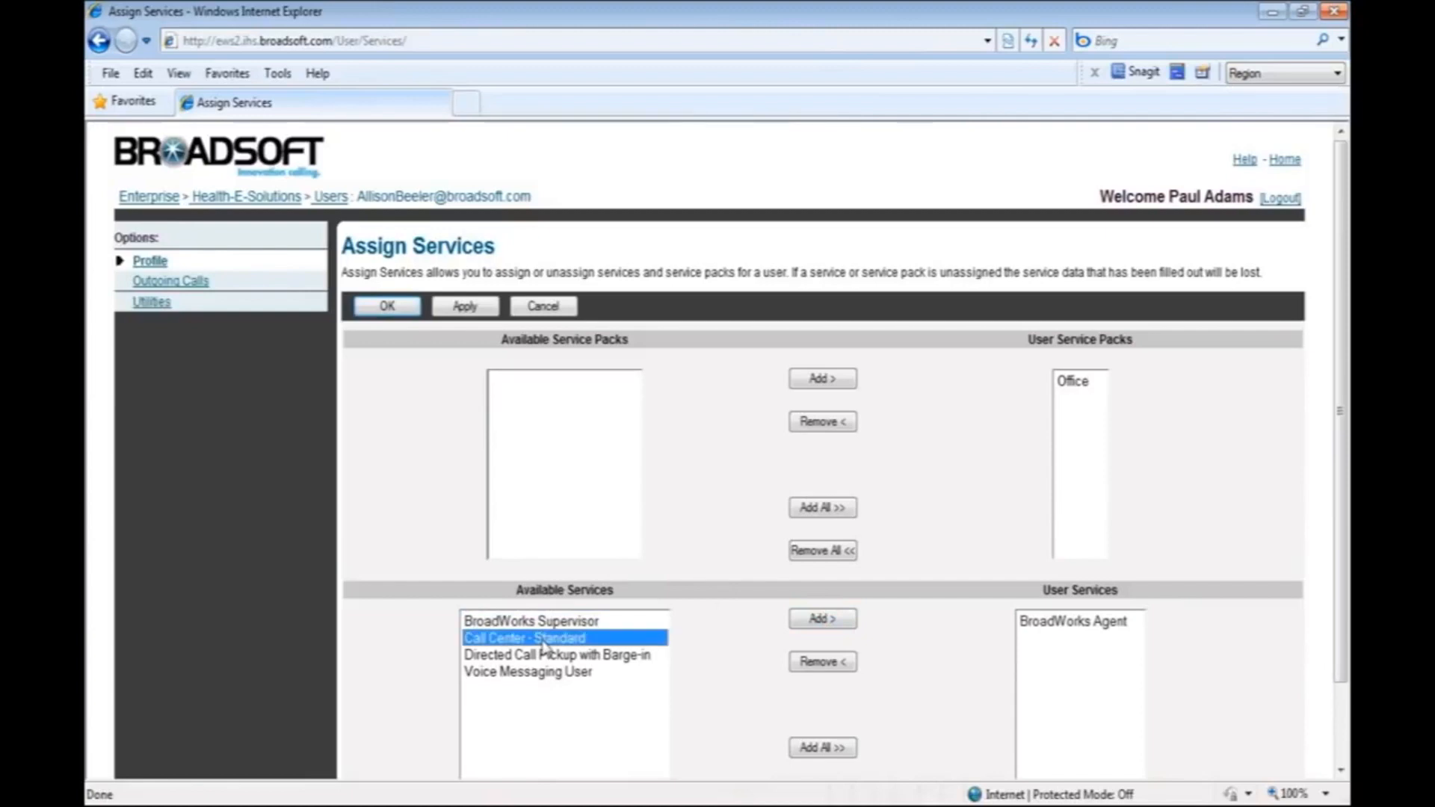
click(819, 625)
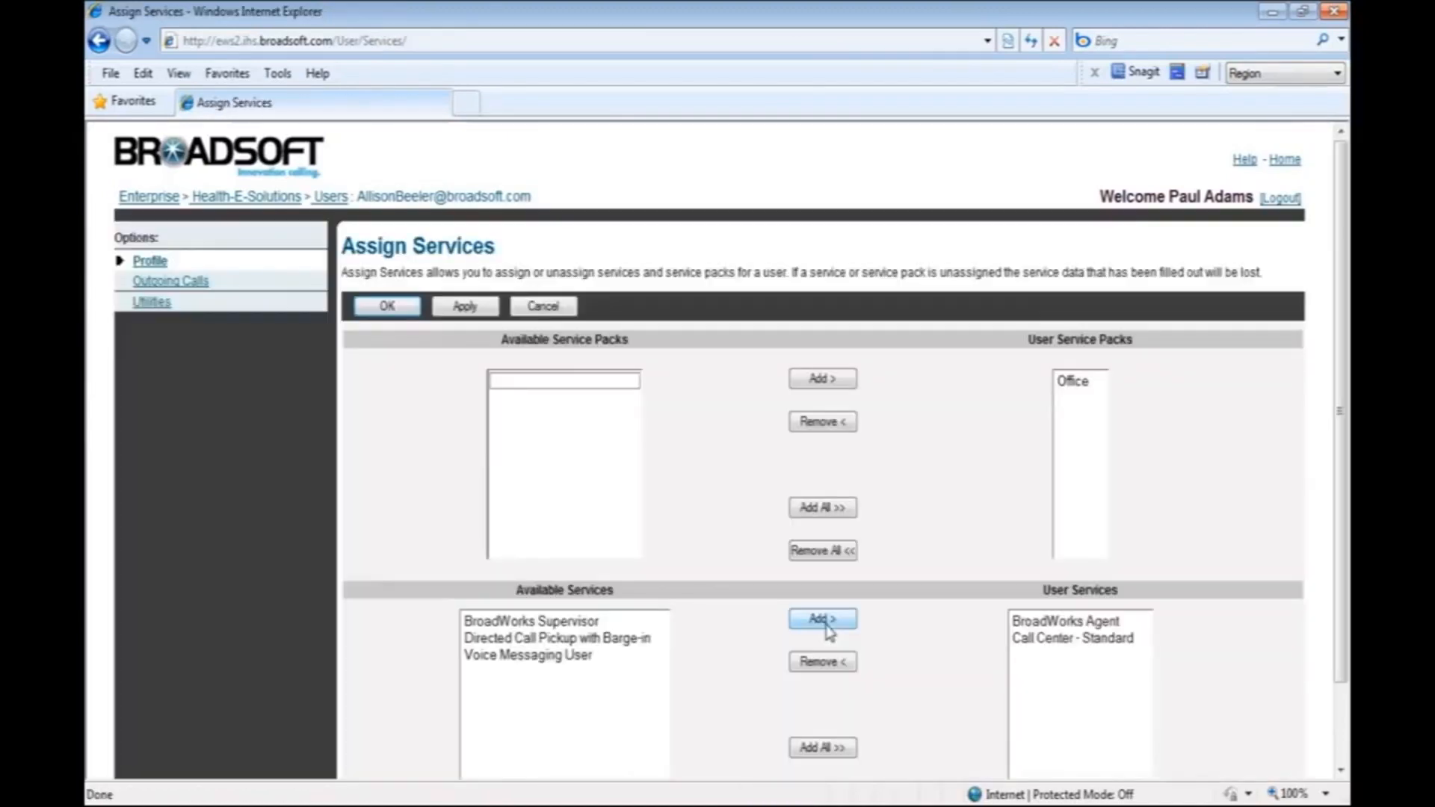
click(477, 310)
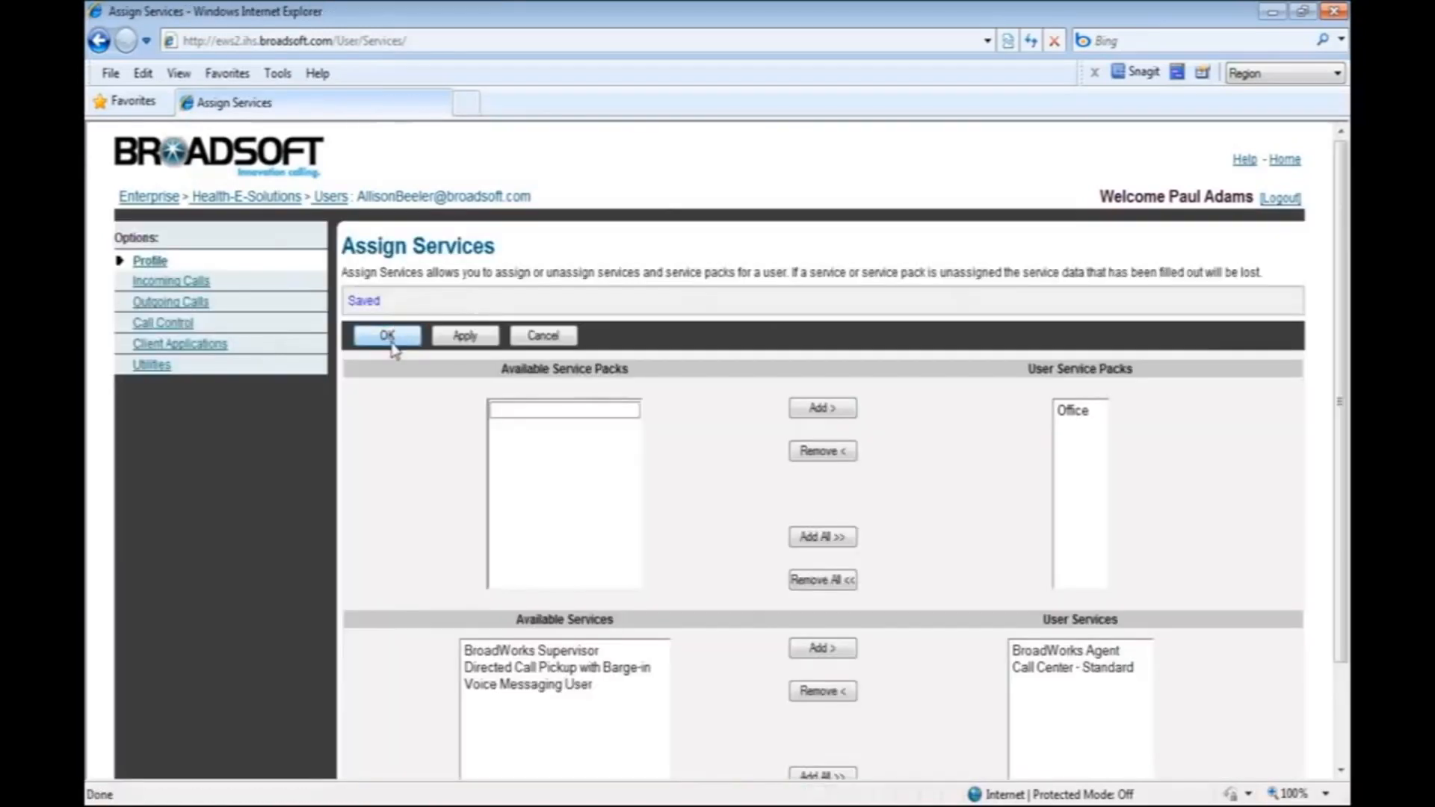
click(388, 336)
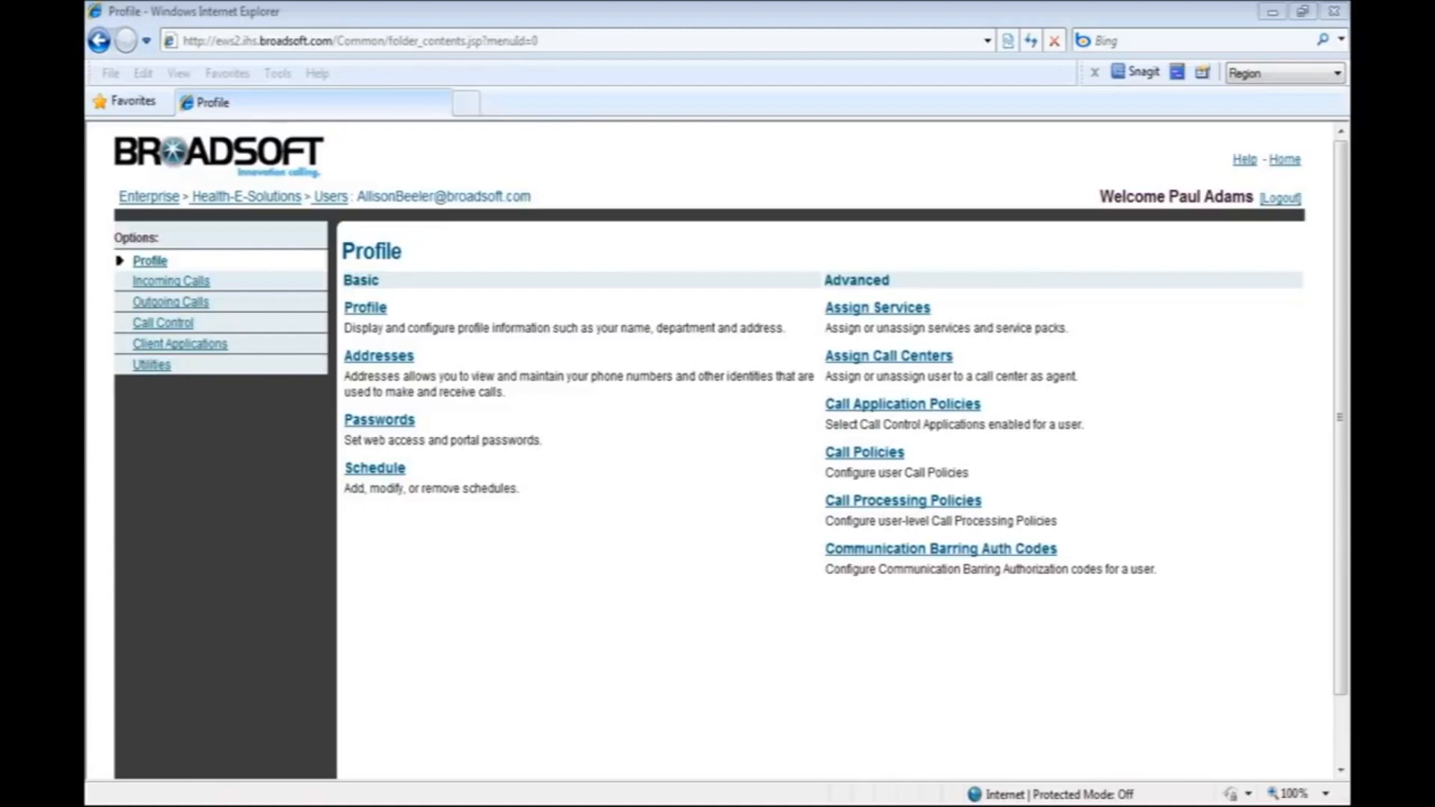
Return to the group's users, list them all and open the service assignments of the second listed user.
click(340, 197)
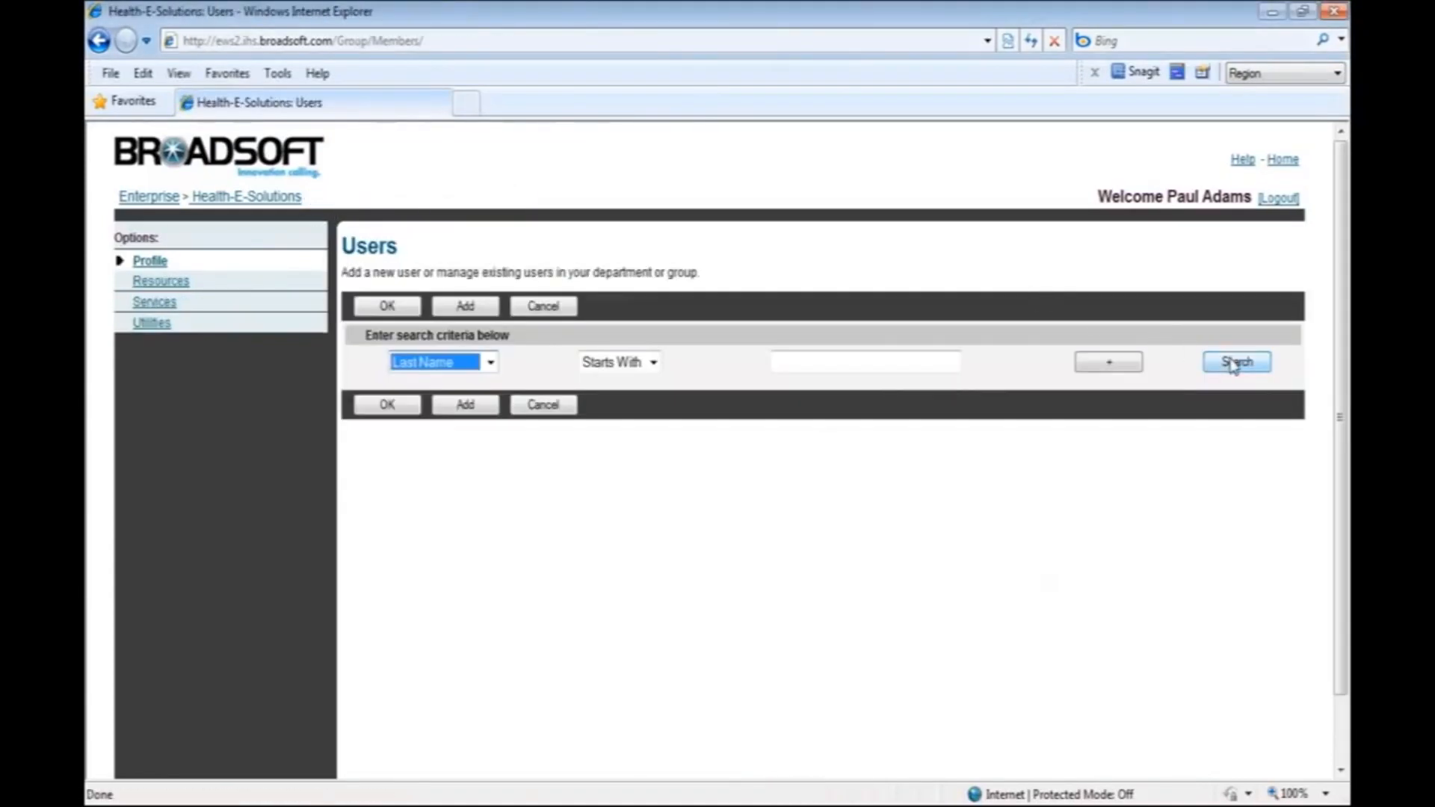
click(1235, 364)
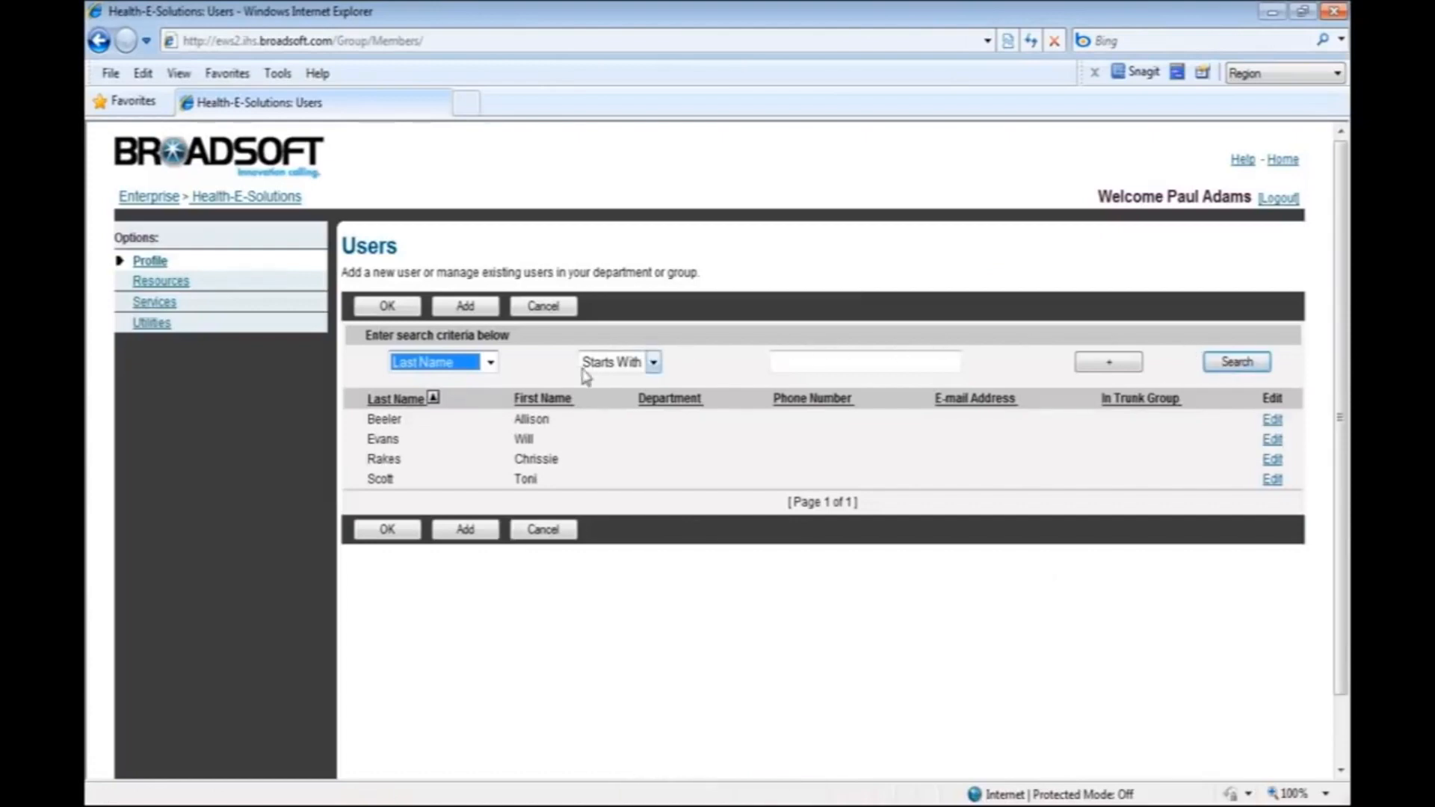
click(526, 441)
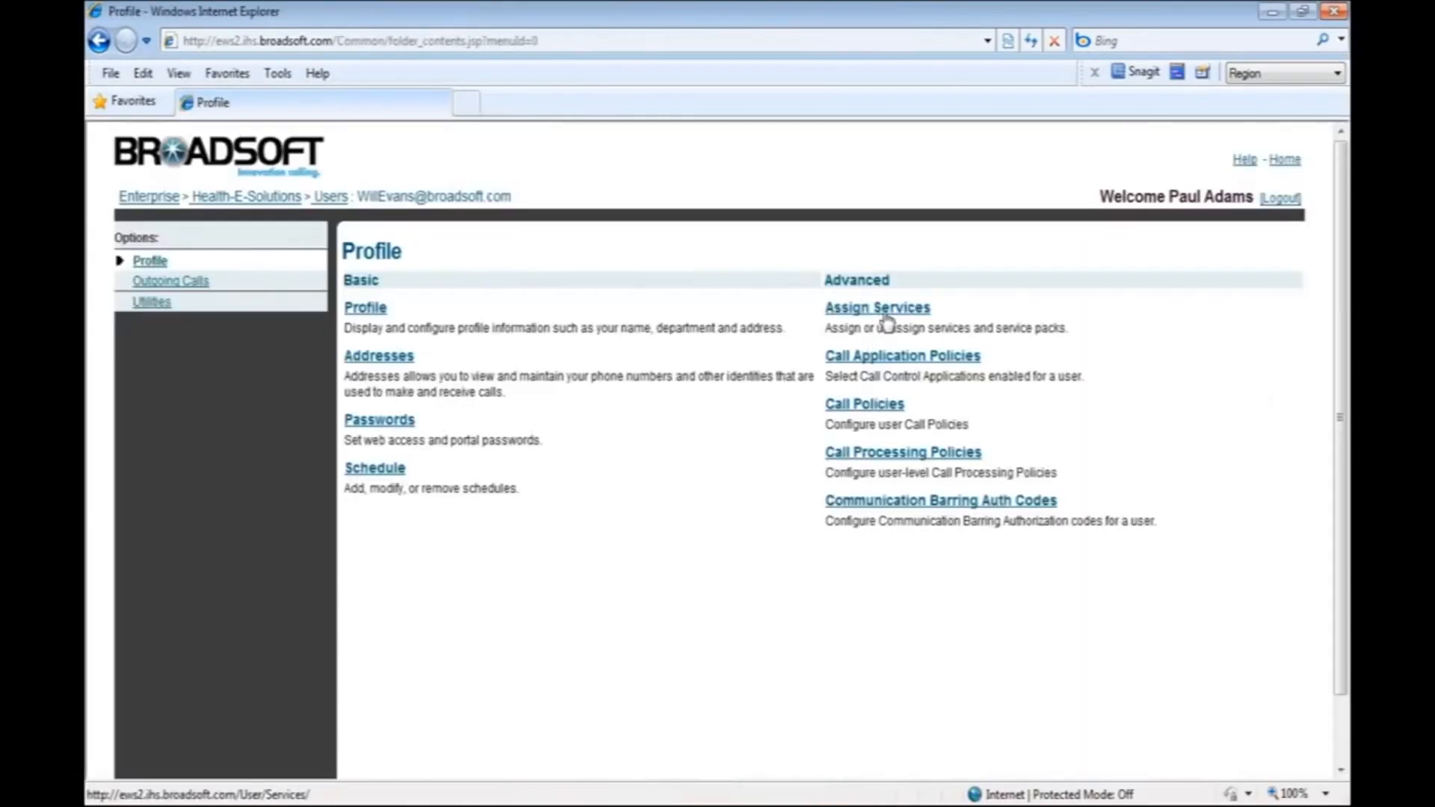
click(880, 311)
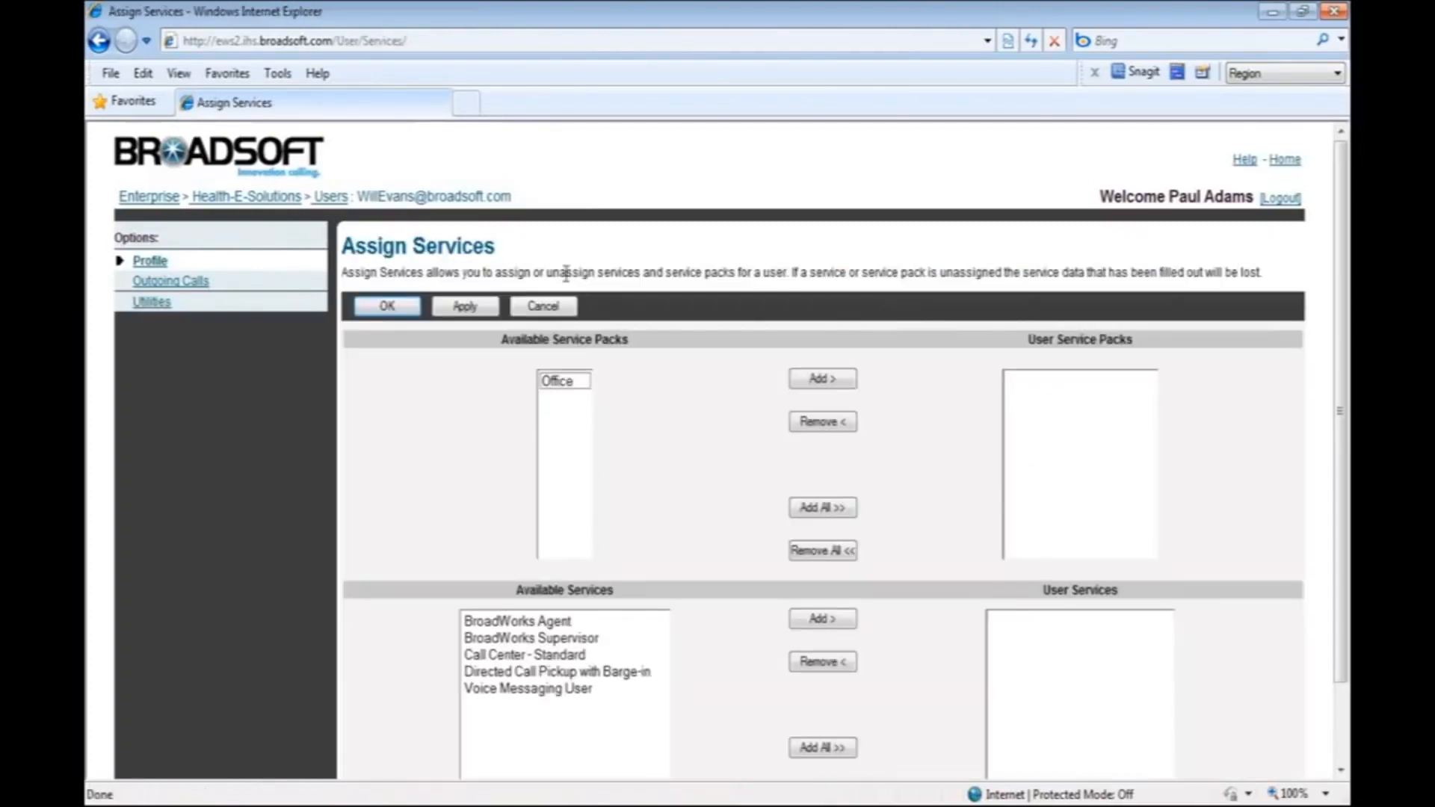
Assign the Office service pack and the BroadWorks Supervisor and Directed Call Pickup with Barge-in services to the second listed user, and save.
click(567, 383)
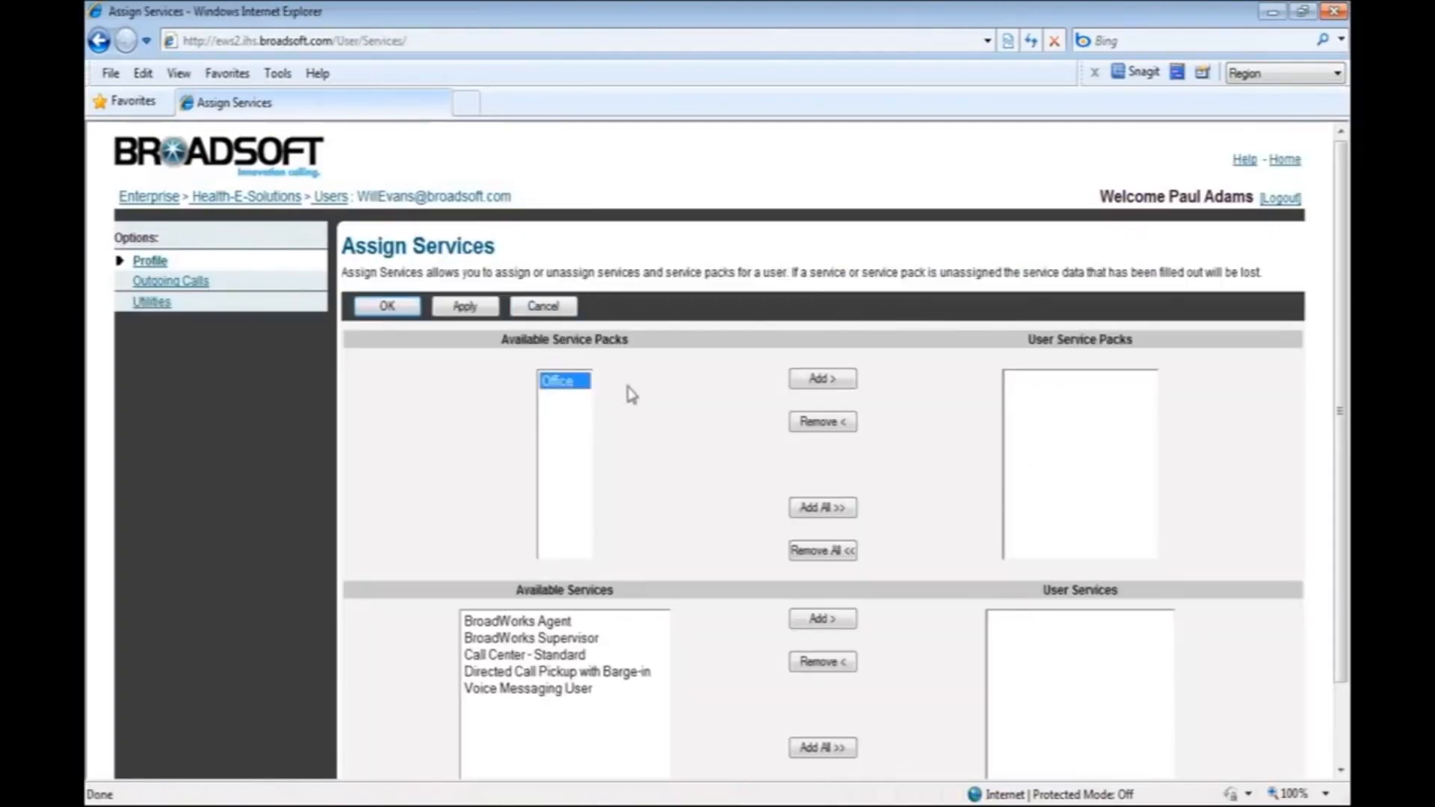
click(846, 380)
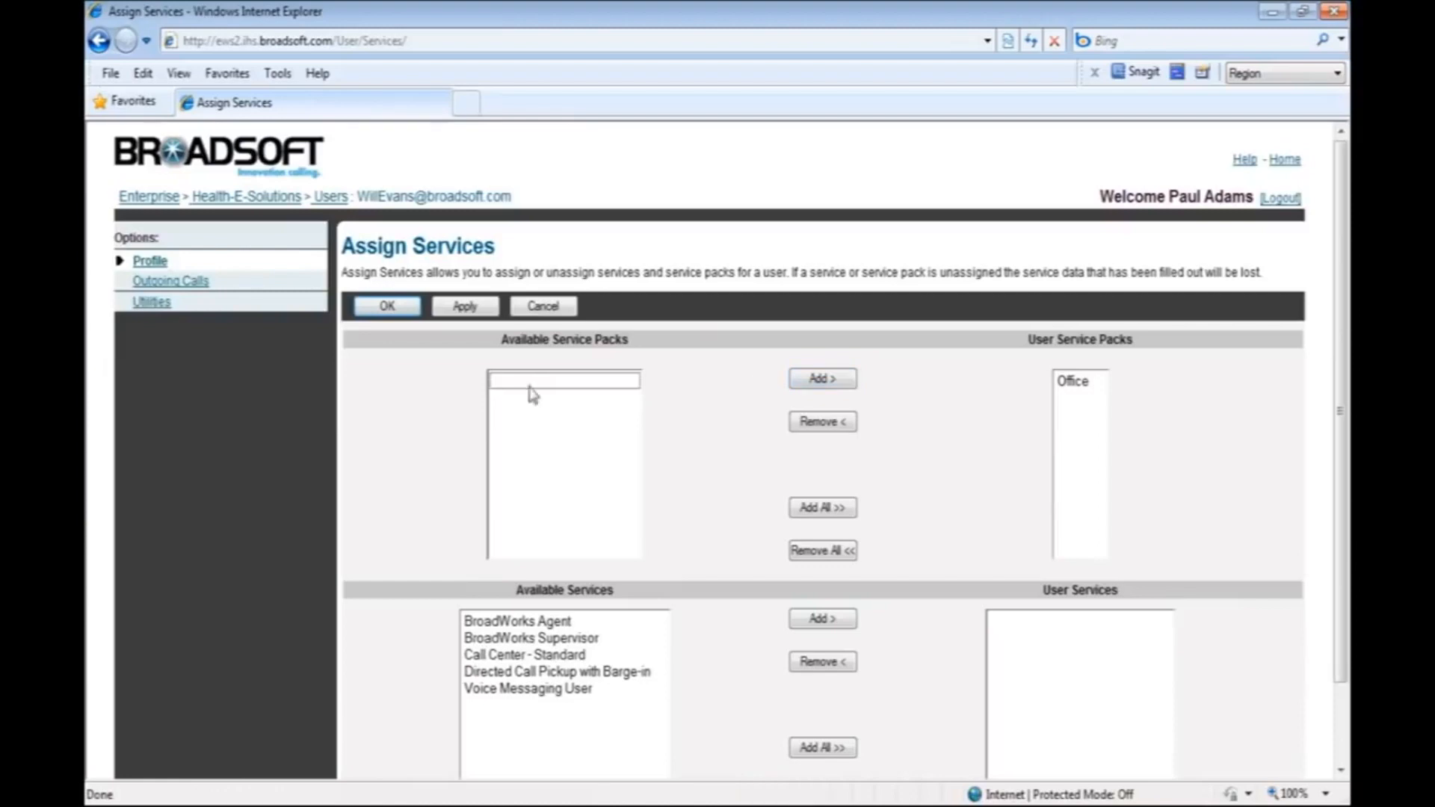
click(549, 639)
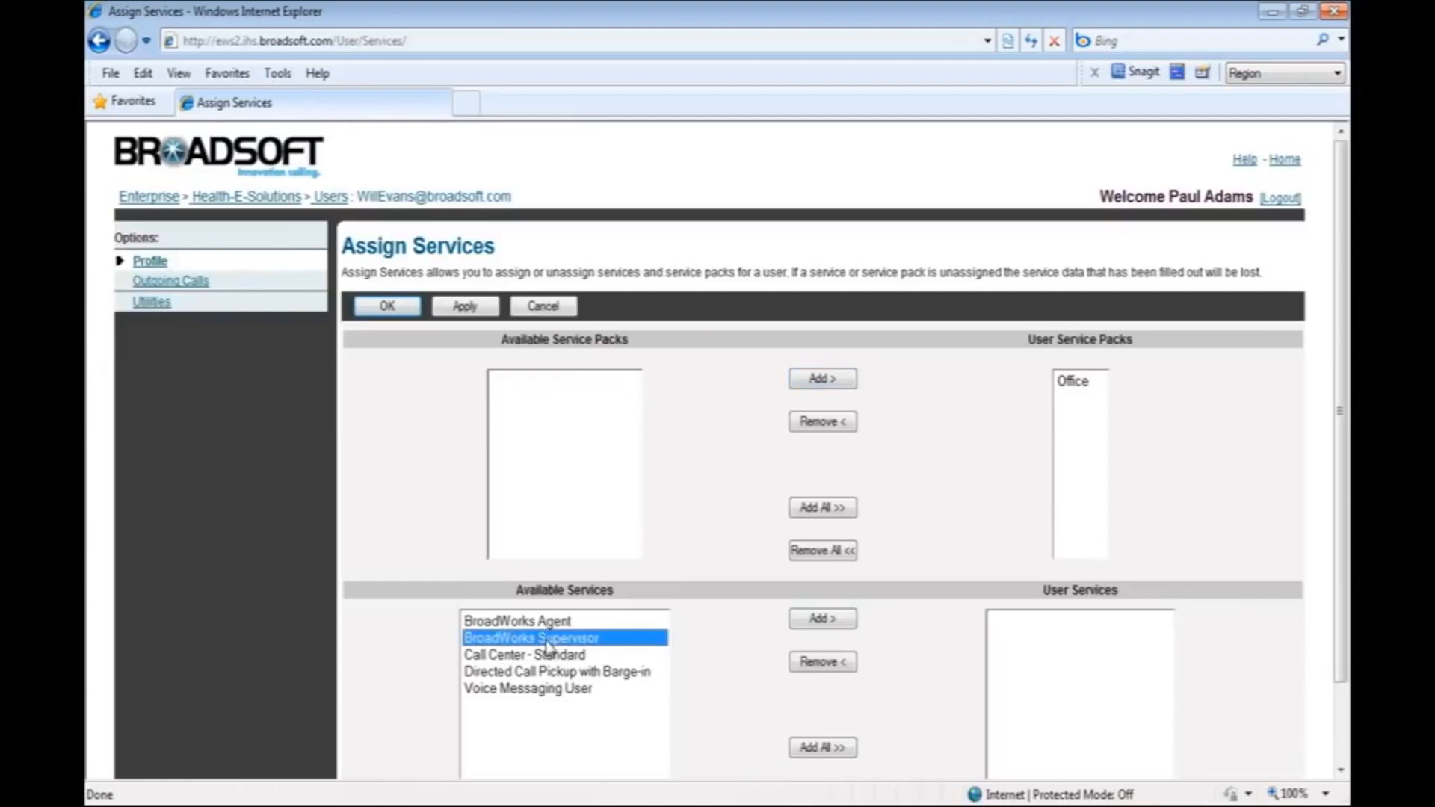
click(820, 623)
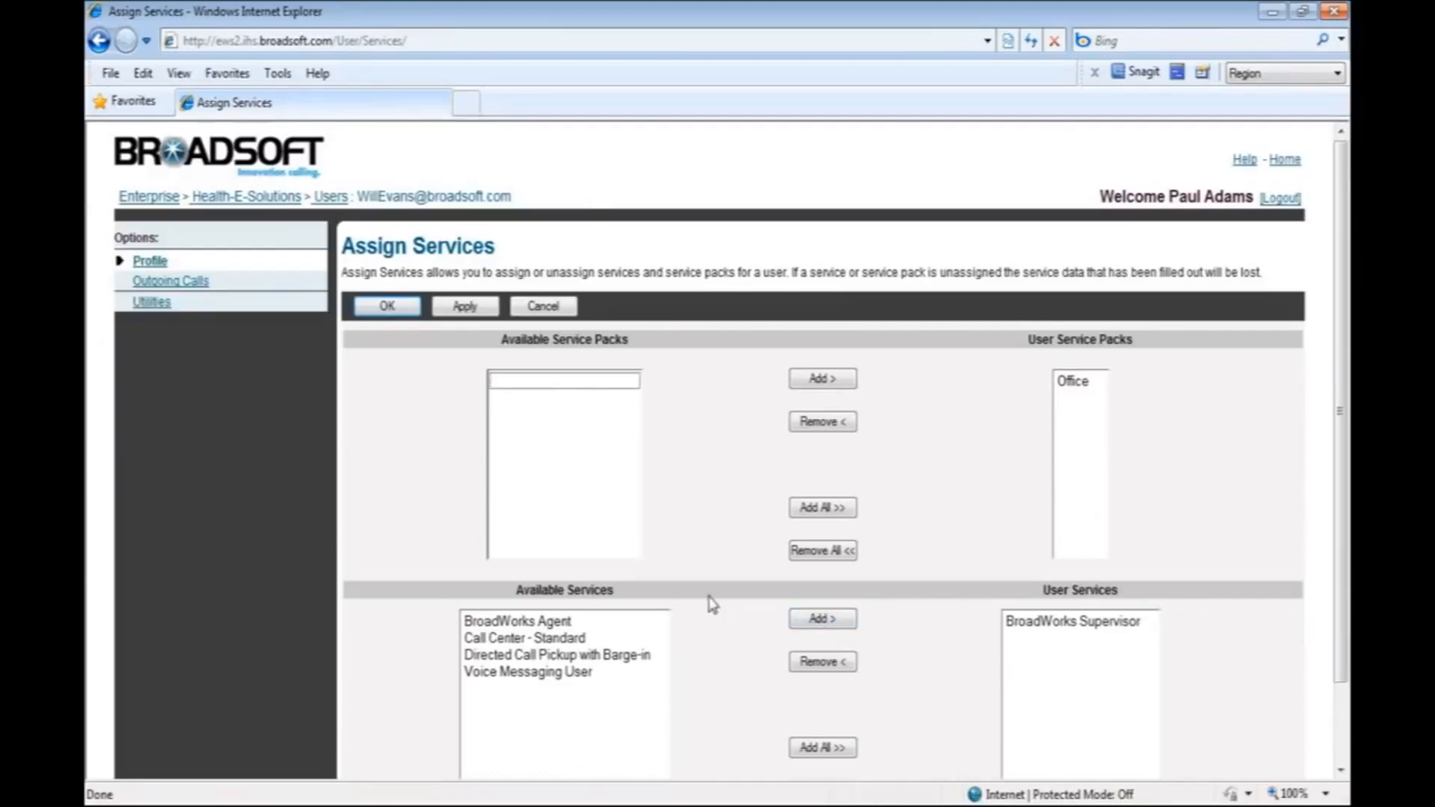
click(617, 661)
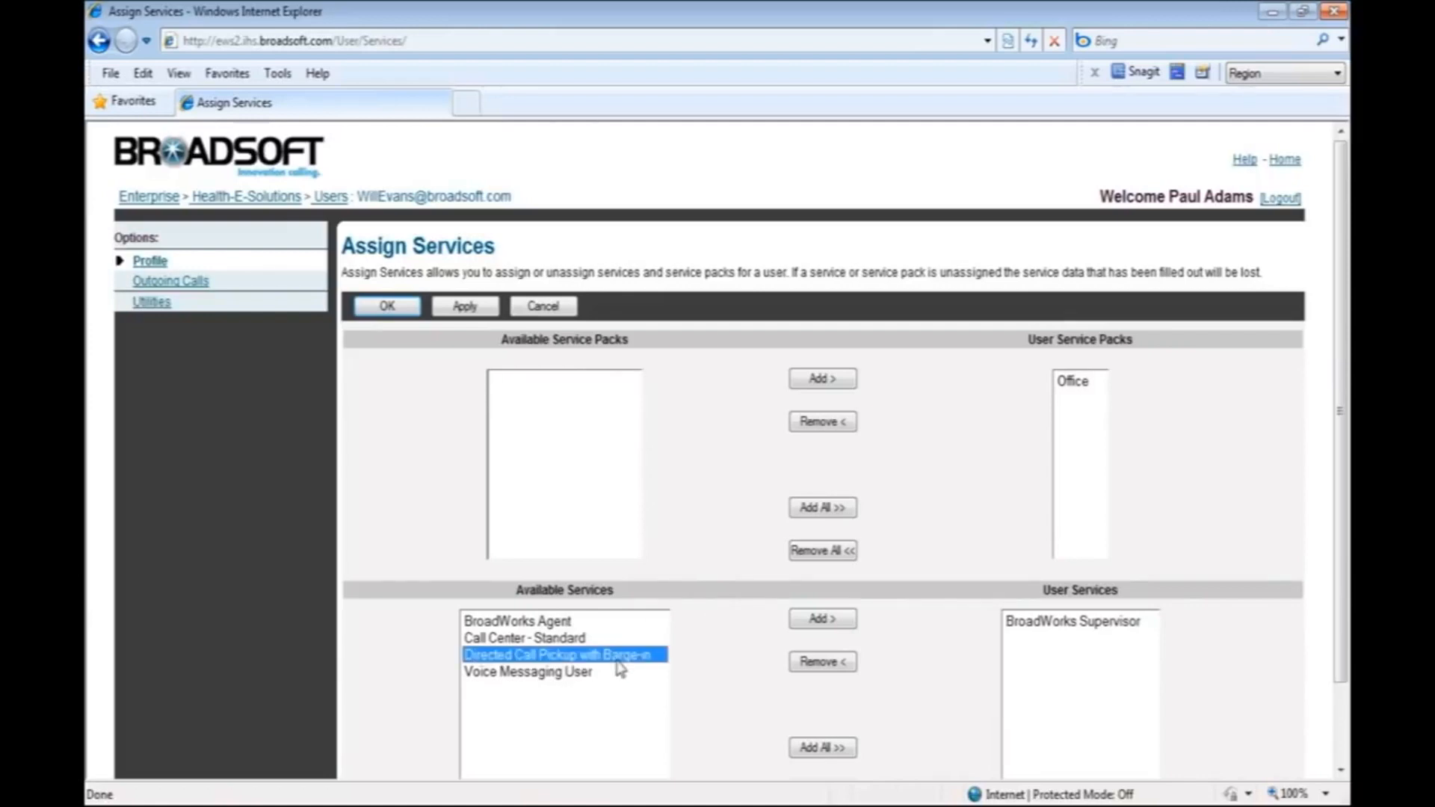
click(828, 629)
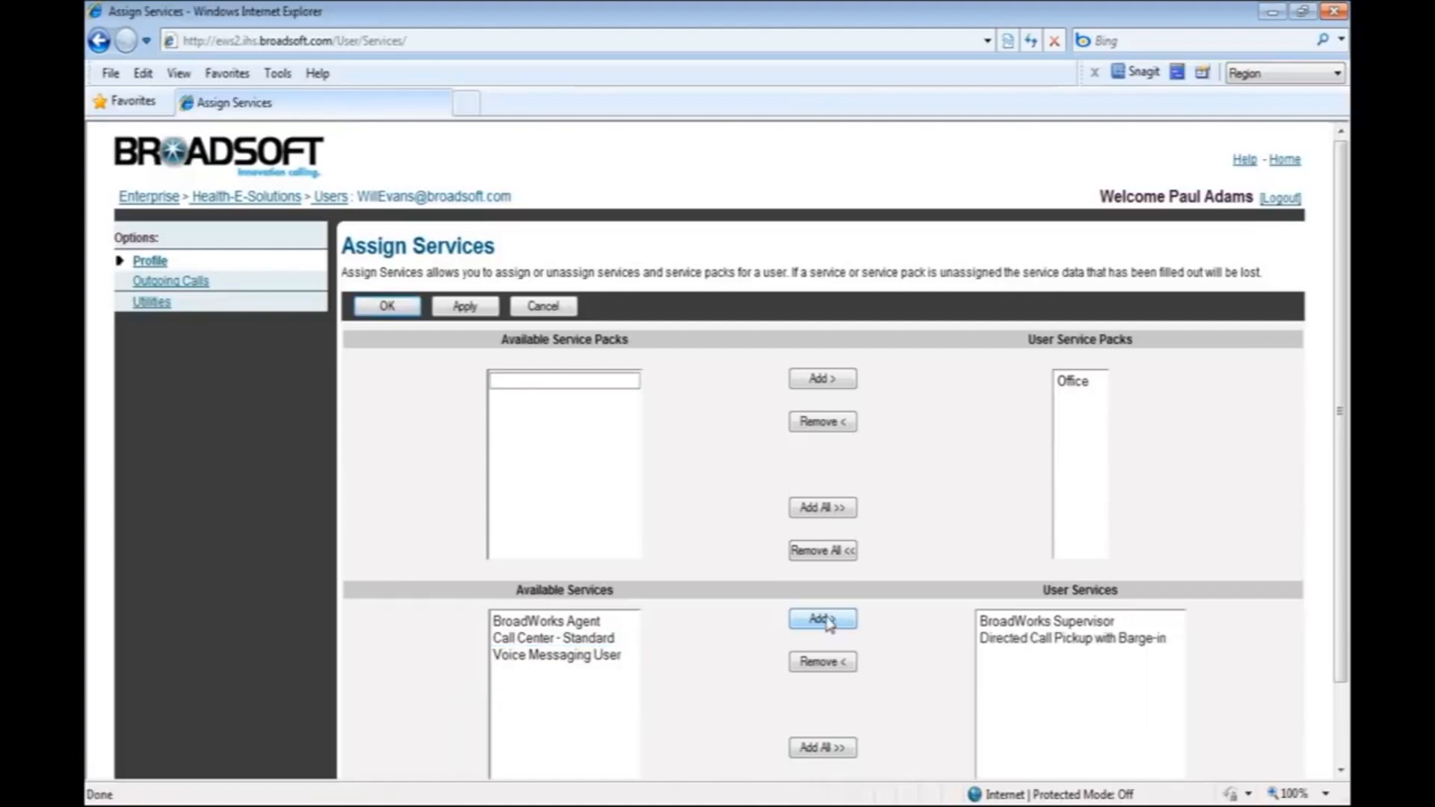
click(458, 308)
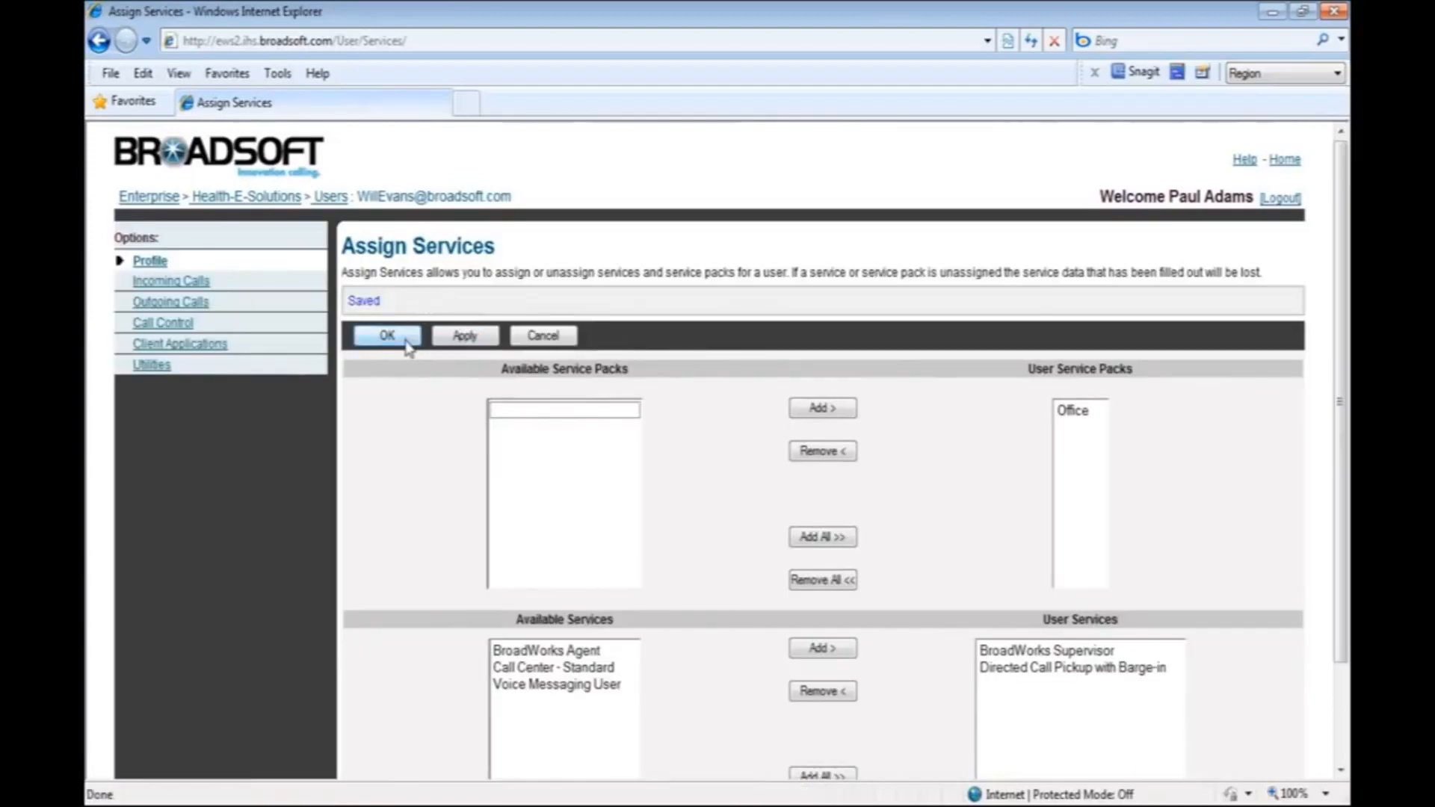
click(408, 346)
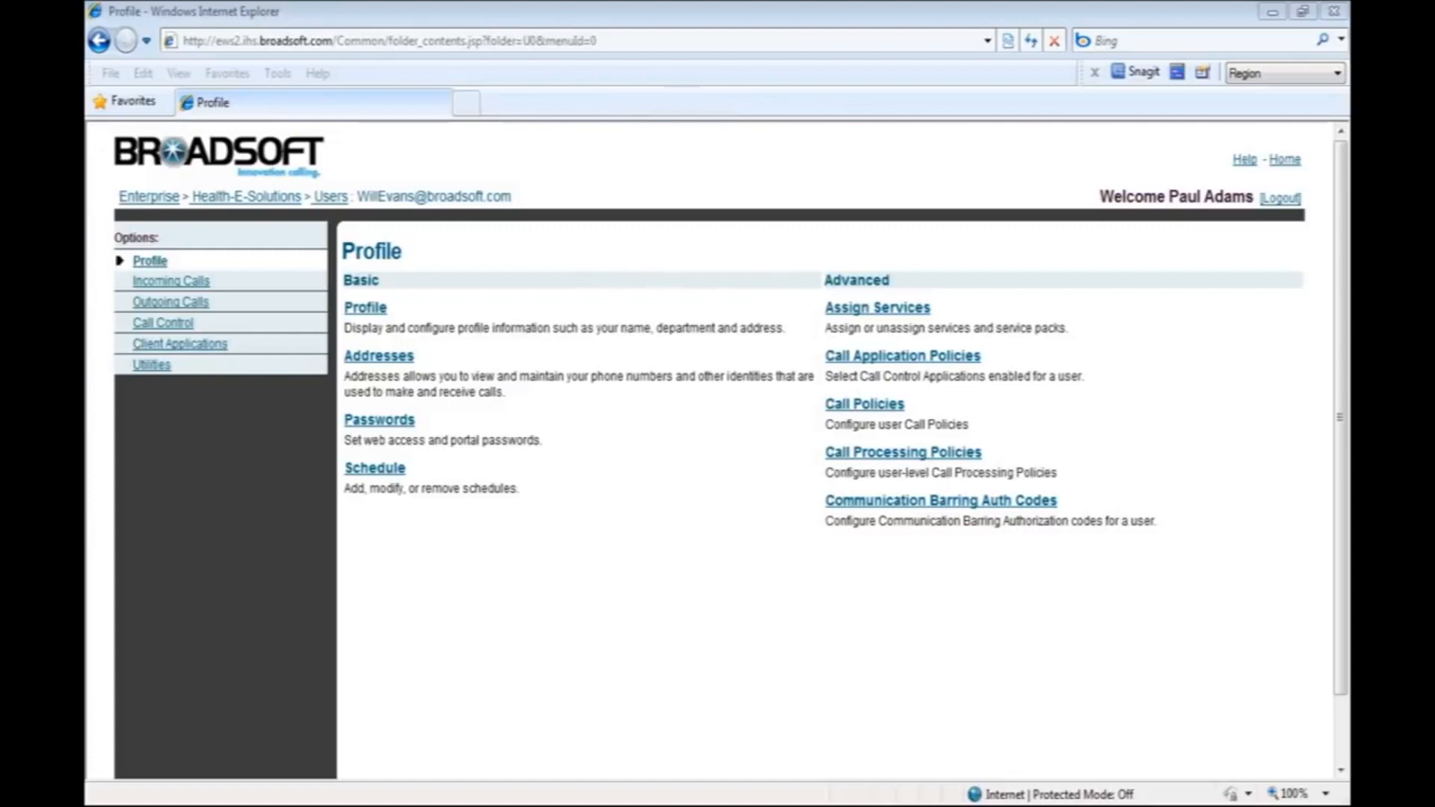
Return to the Health-E-Solutions group and open its Call Center service.
click(282, 200)
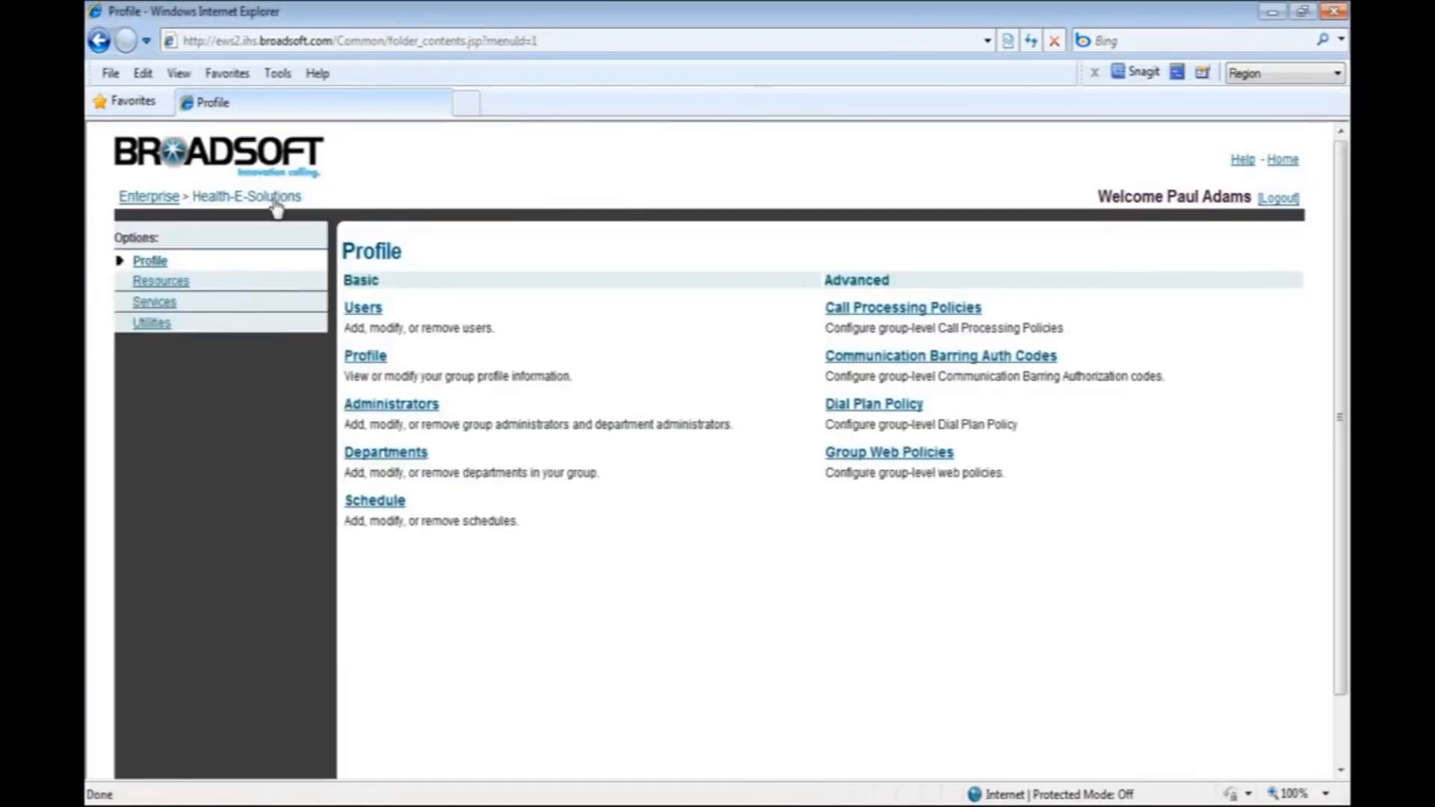
click(155, 302)
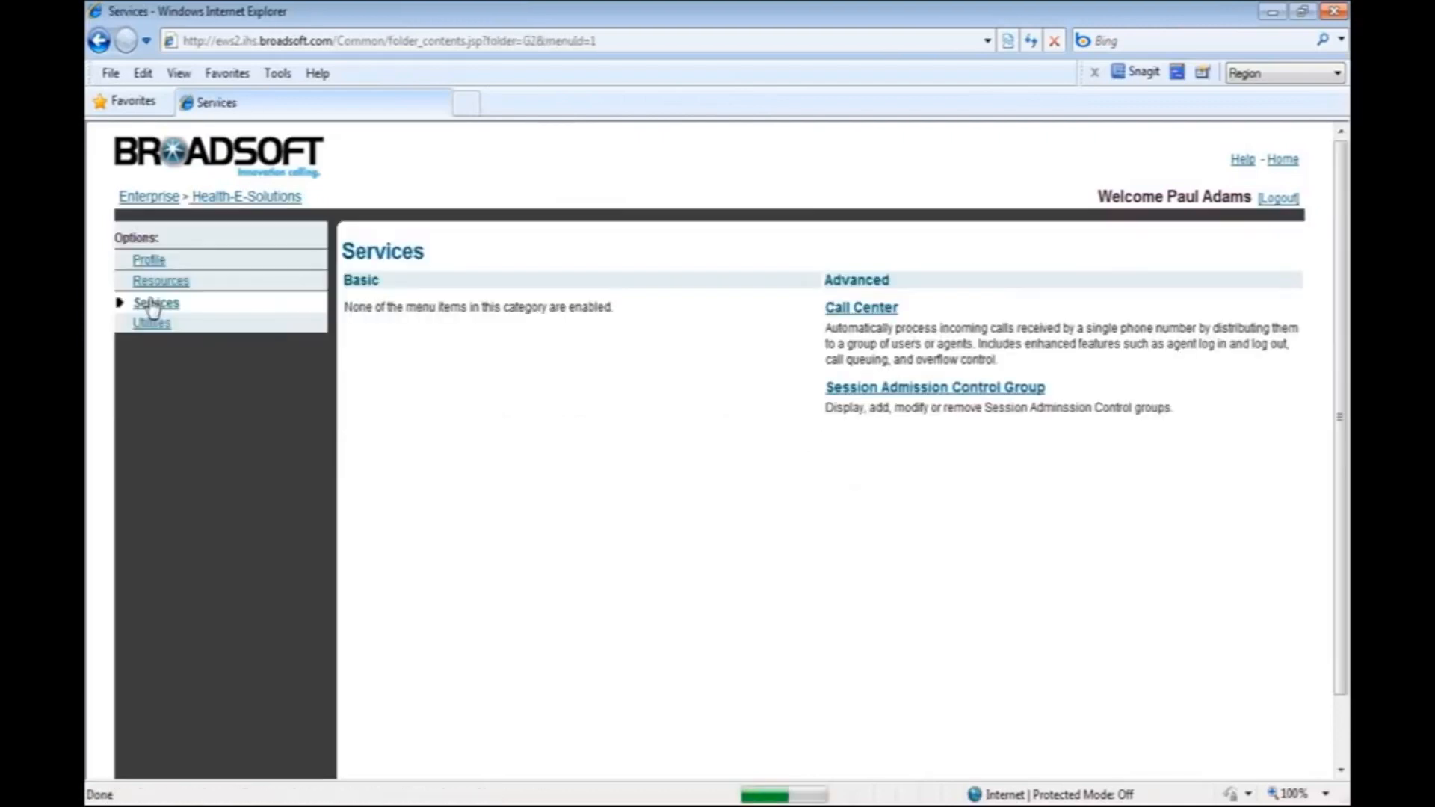
click(863, 314)
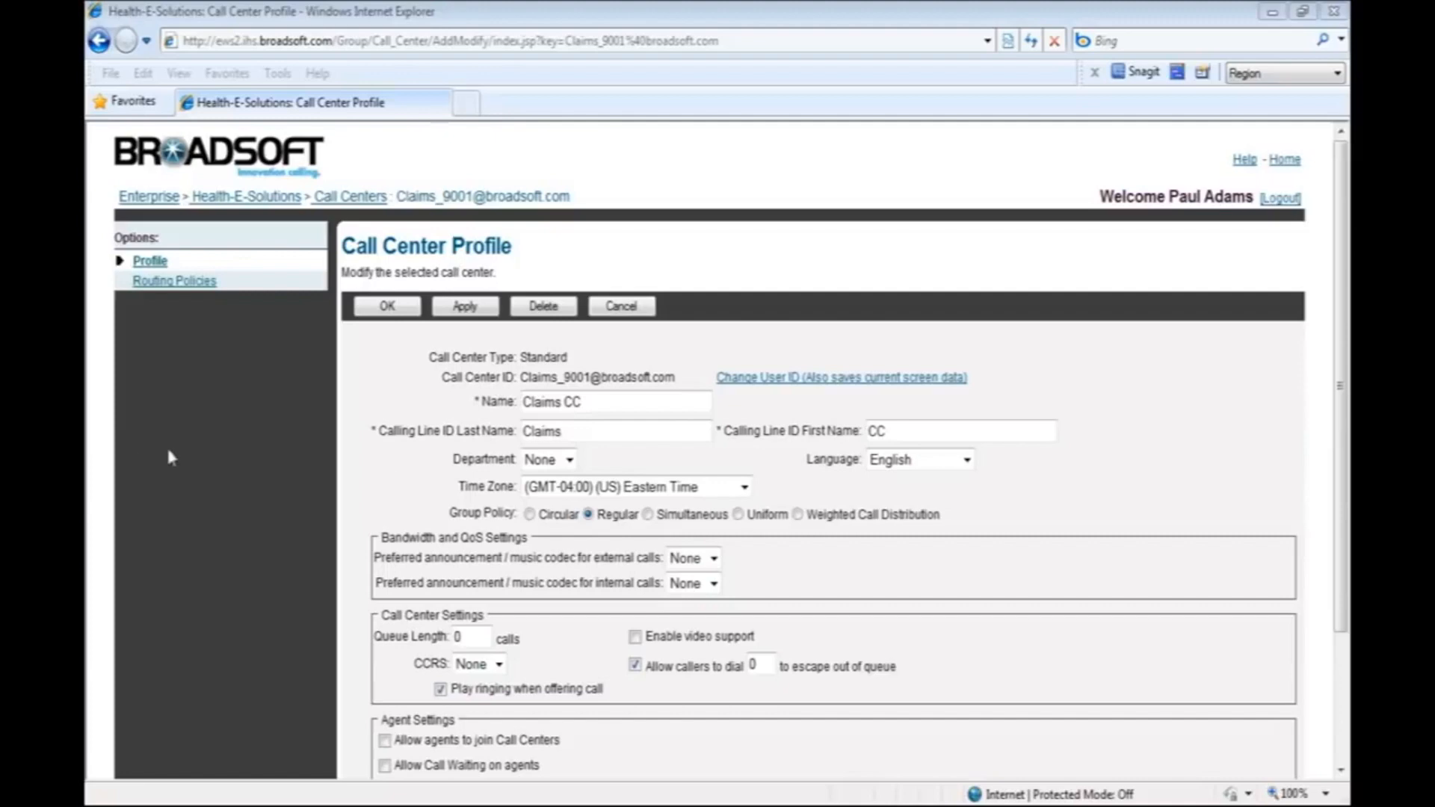
In the Claims CC call center profile, set the group policy to Uniform and the queue length to 50 calls, and enable video support.
click(738, 515)
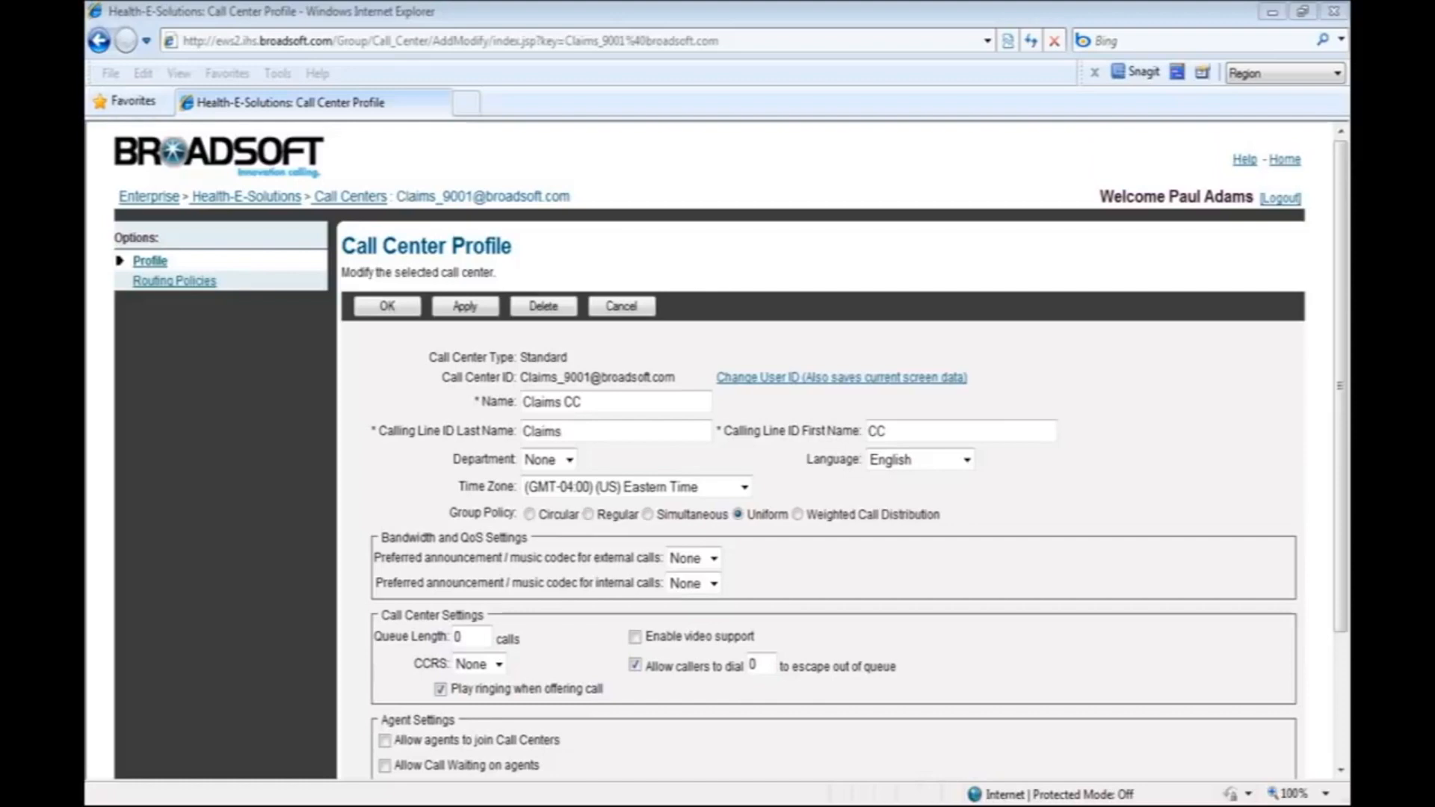
click(472, 641)
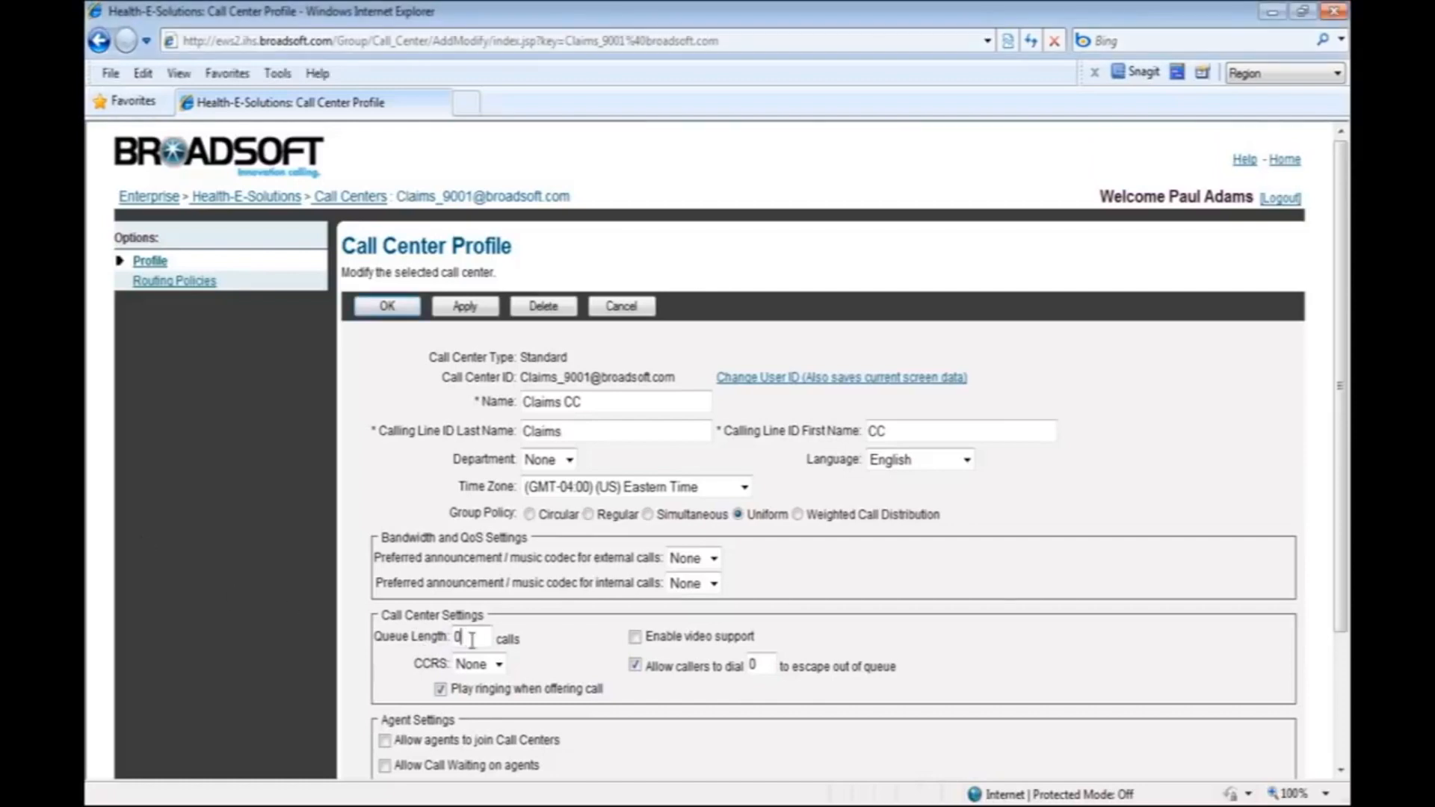
key(BackSpace)
text(50)
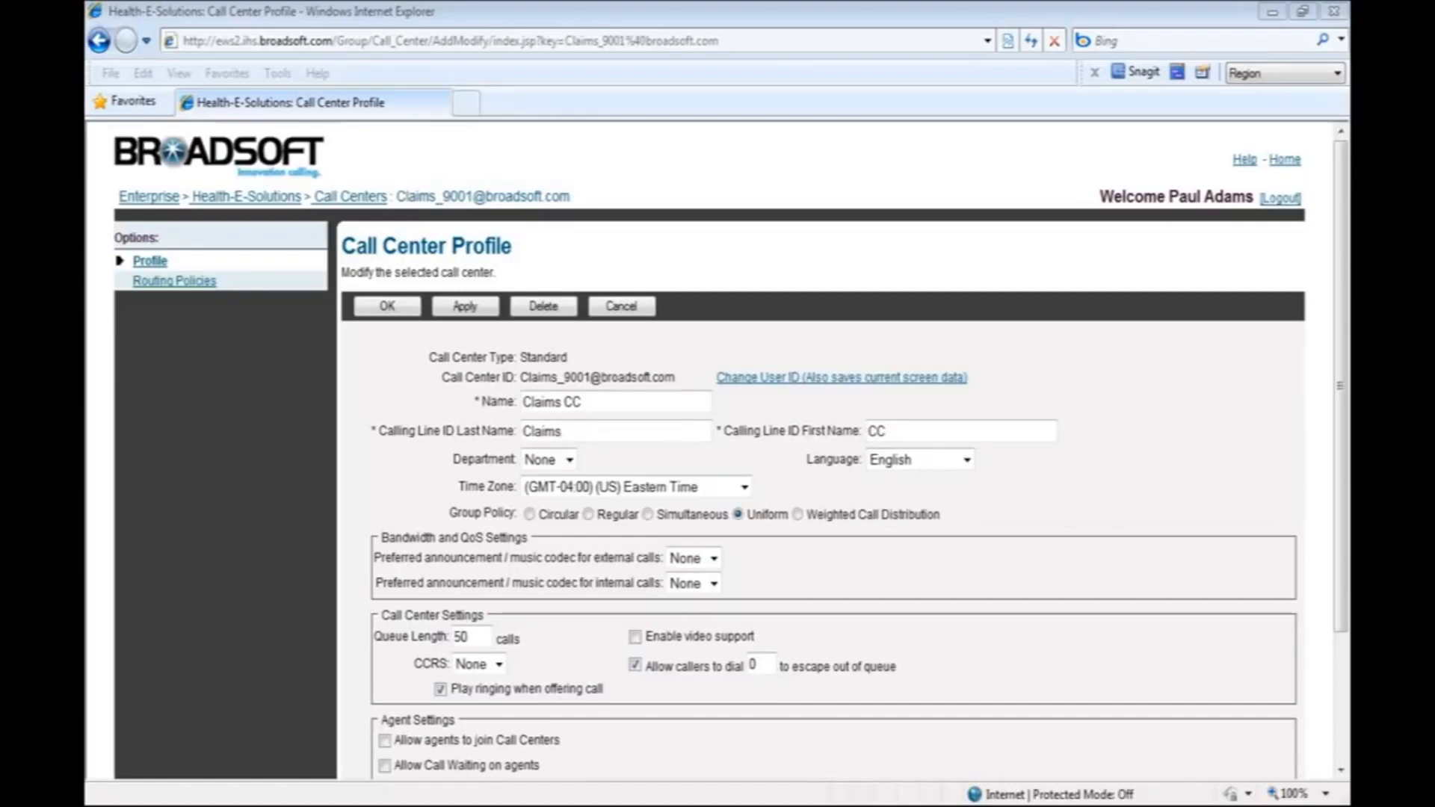
click(634, 638)
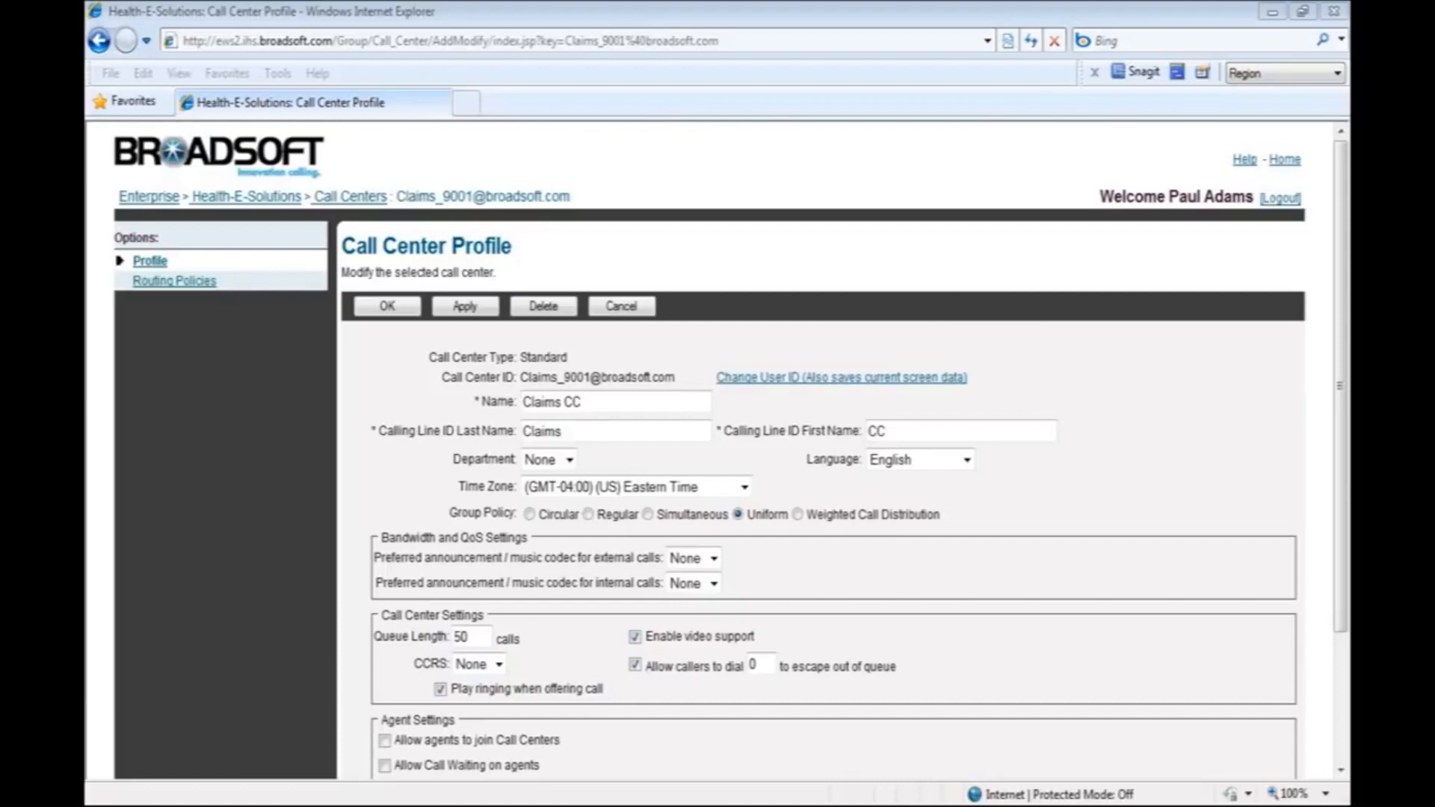
Enable the maximum ACD wrap-up timer in the agent settings and set it to 1:00.
scroll(710, 449, down, 3)
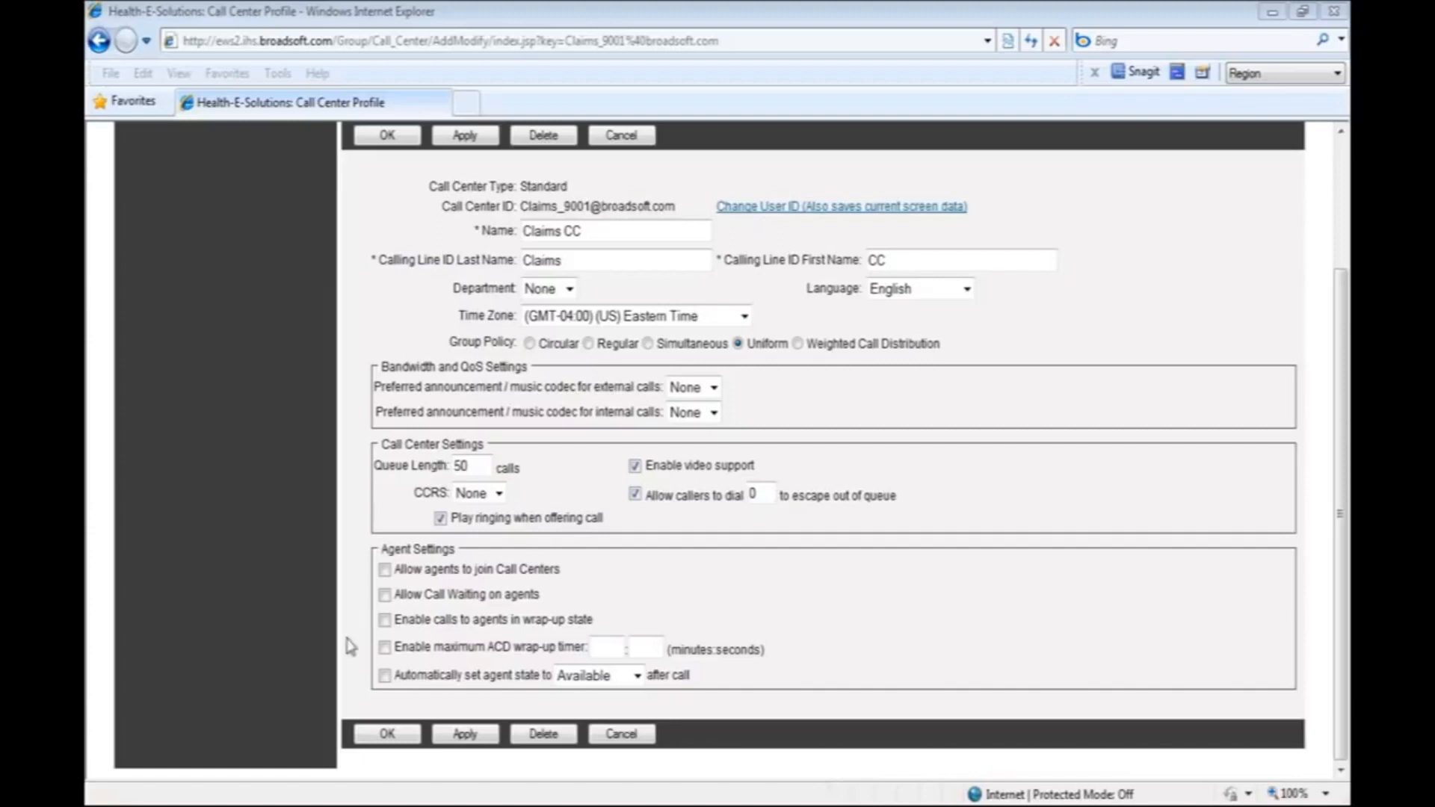
click(384, 647)
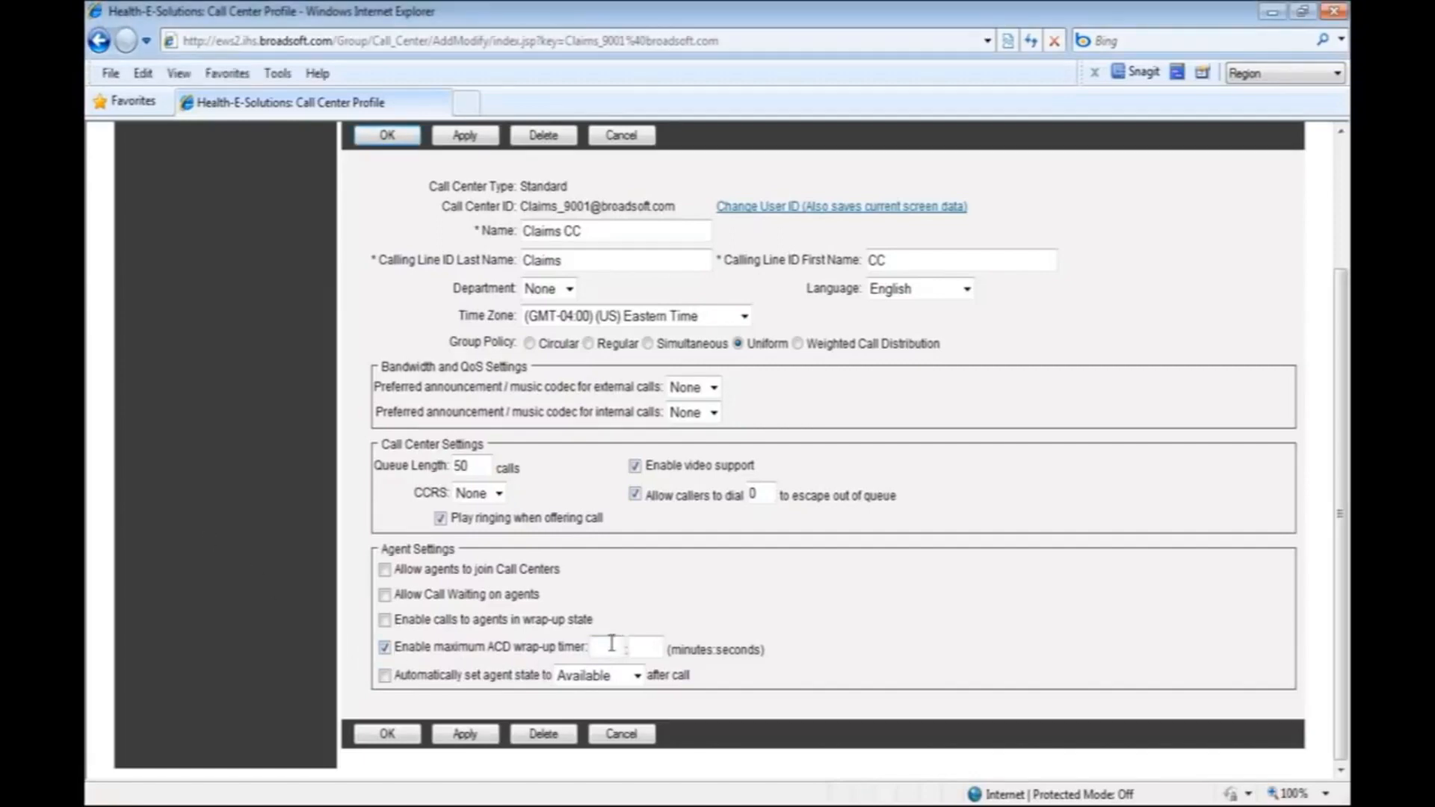
click(609, 645)
text(1)
click(648, 645)
text(00)
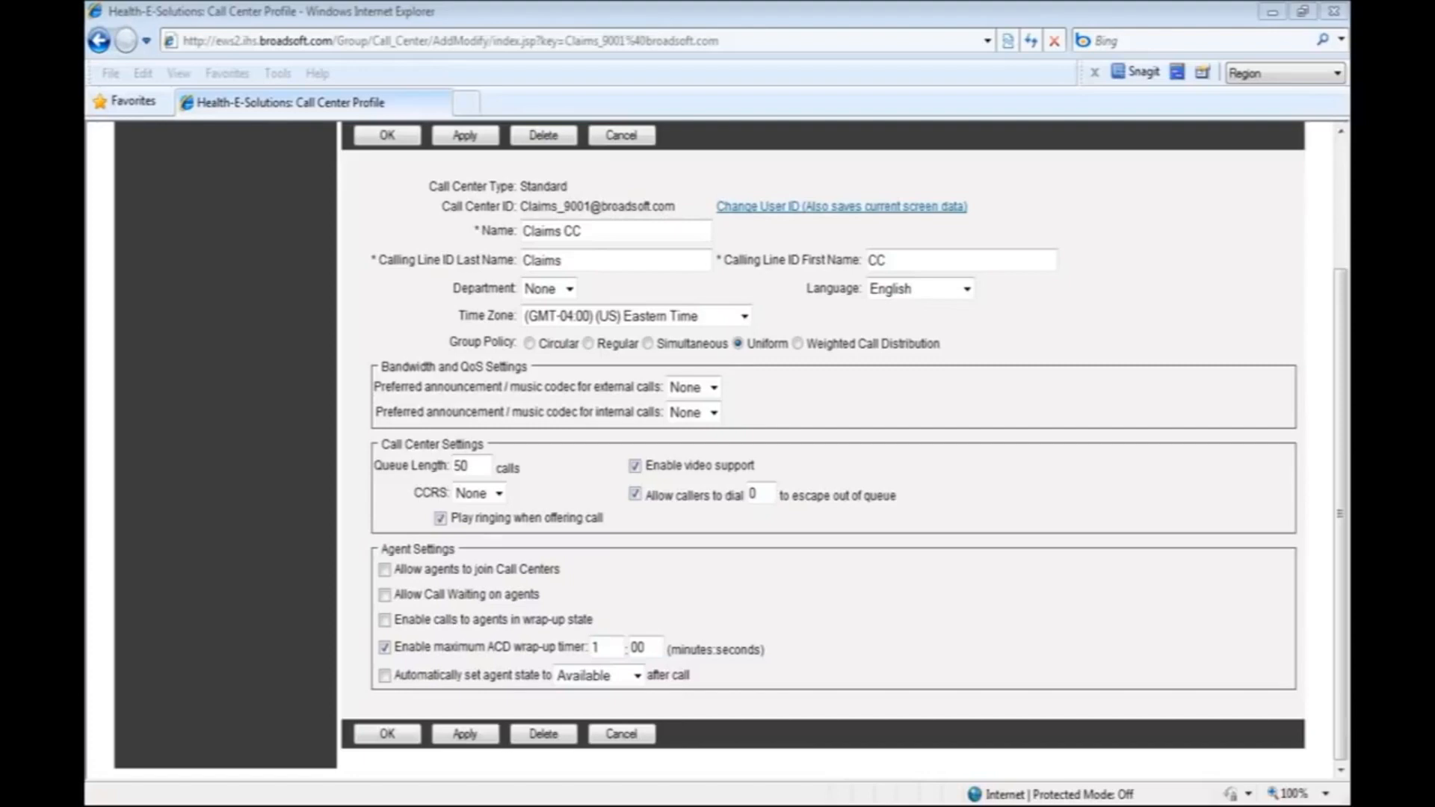
Automatically set the agent state to Wrap-Up after a call, and save the call center profile.
click(385, 676)
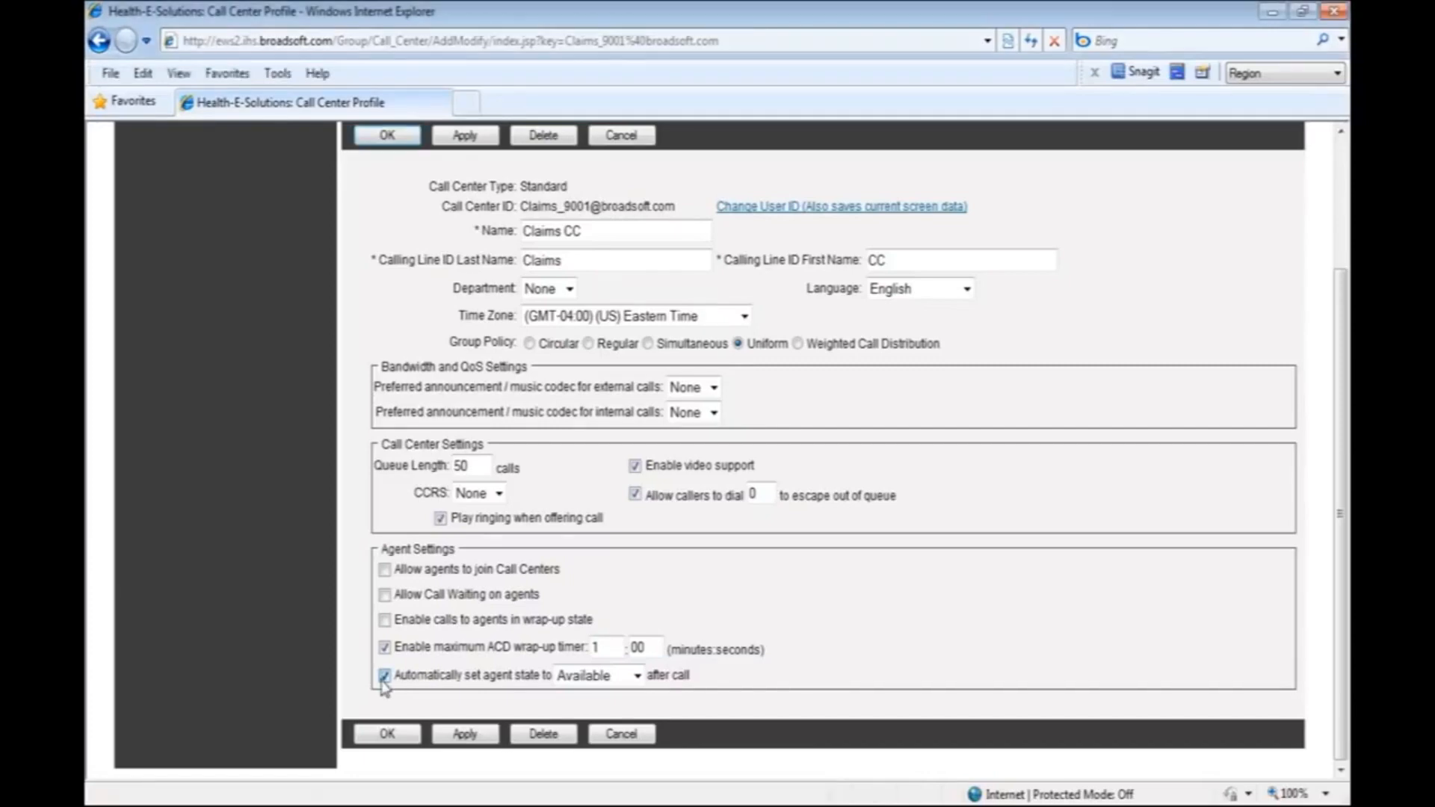
click(628, 676)
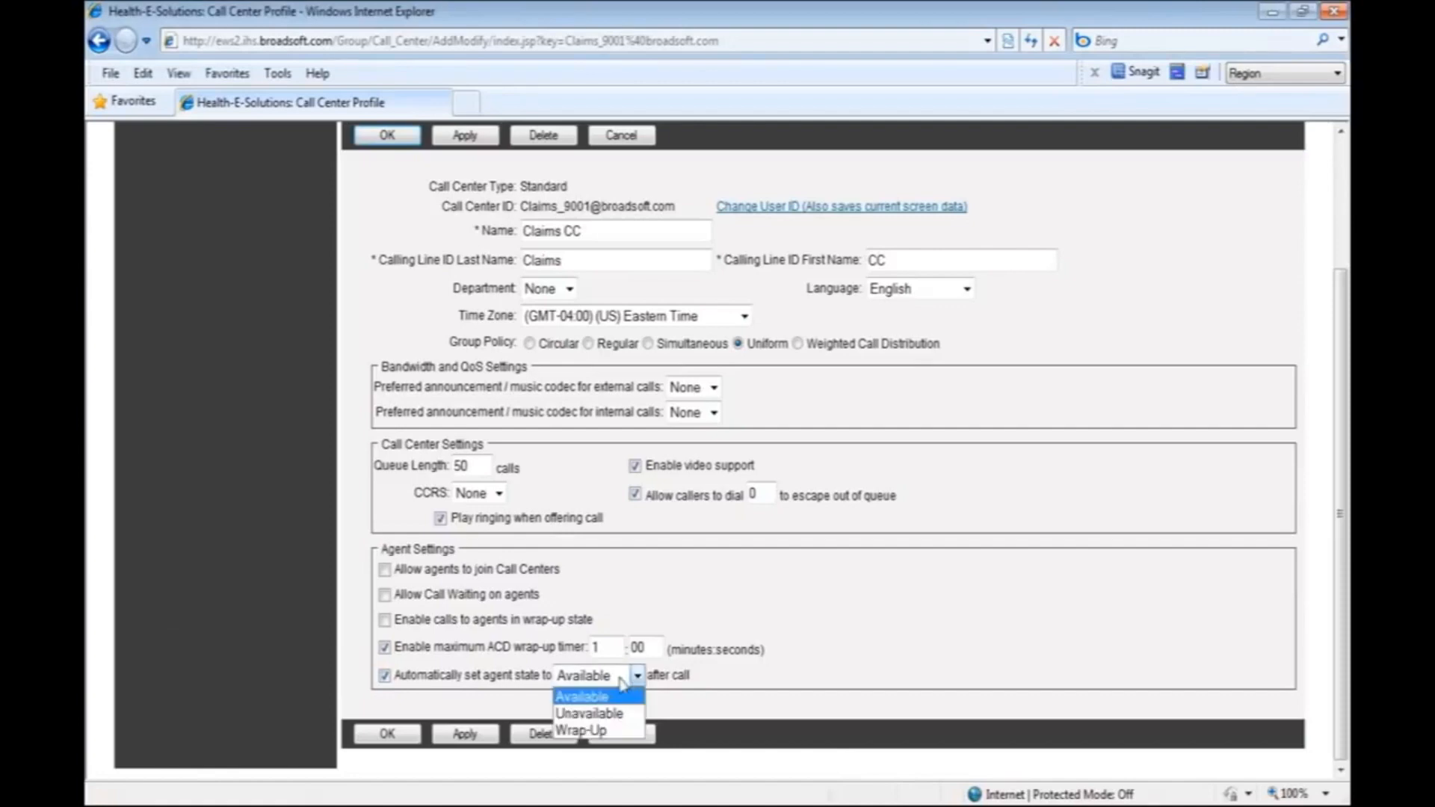
click(603, 731)
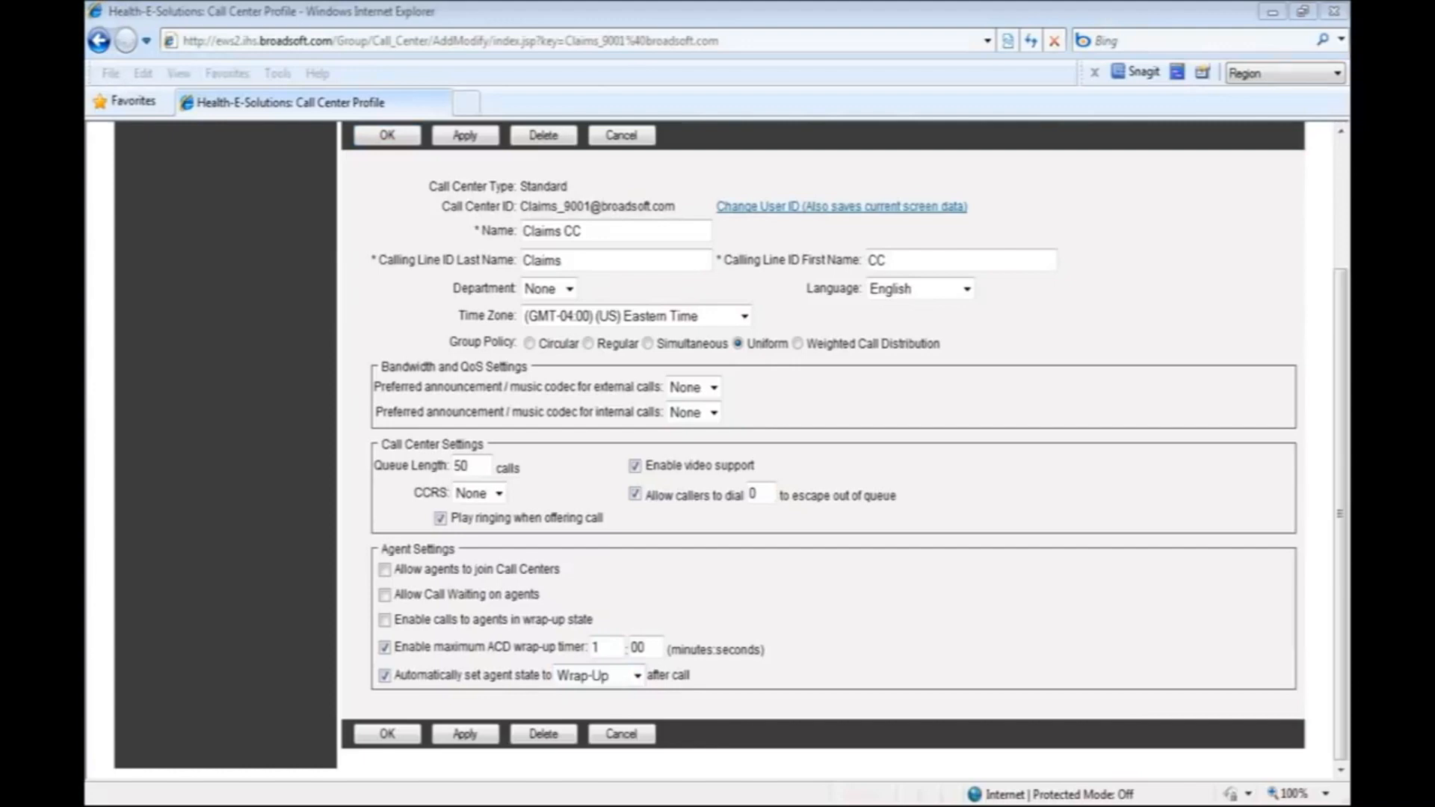
click(473, 137)
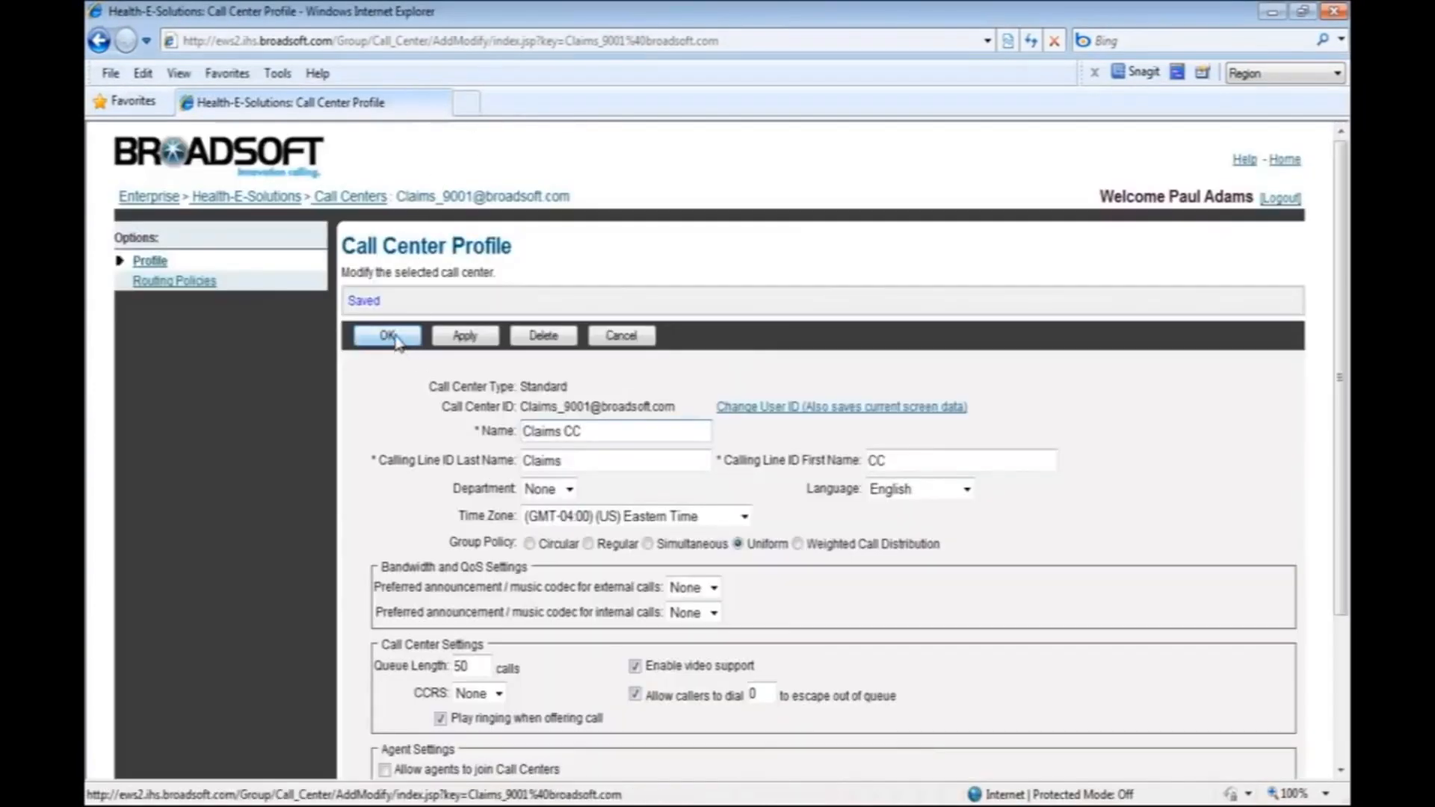
click(388, 336)
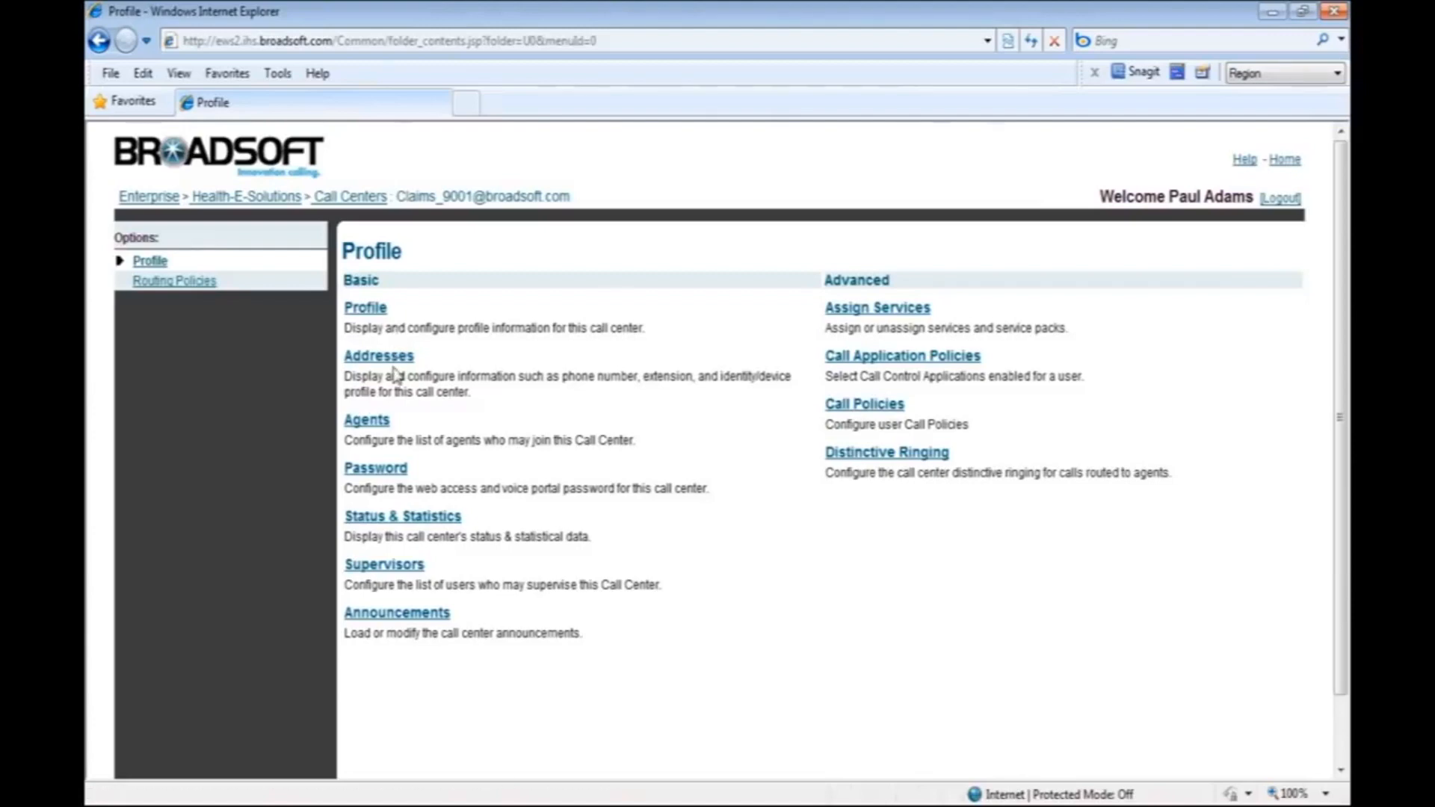
Open the addresses of the Claims CC call center, apply them and return to its profile options.
click(395, 362)
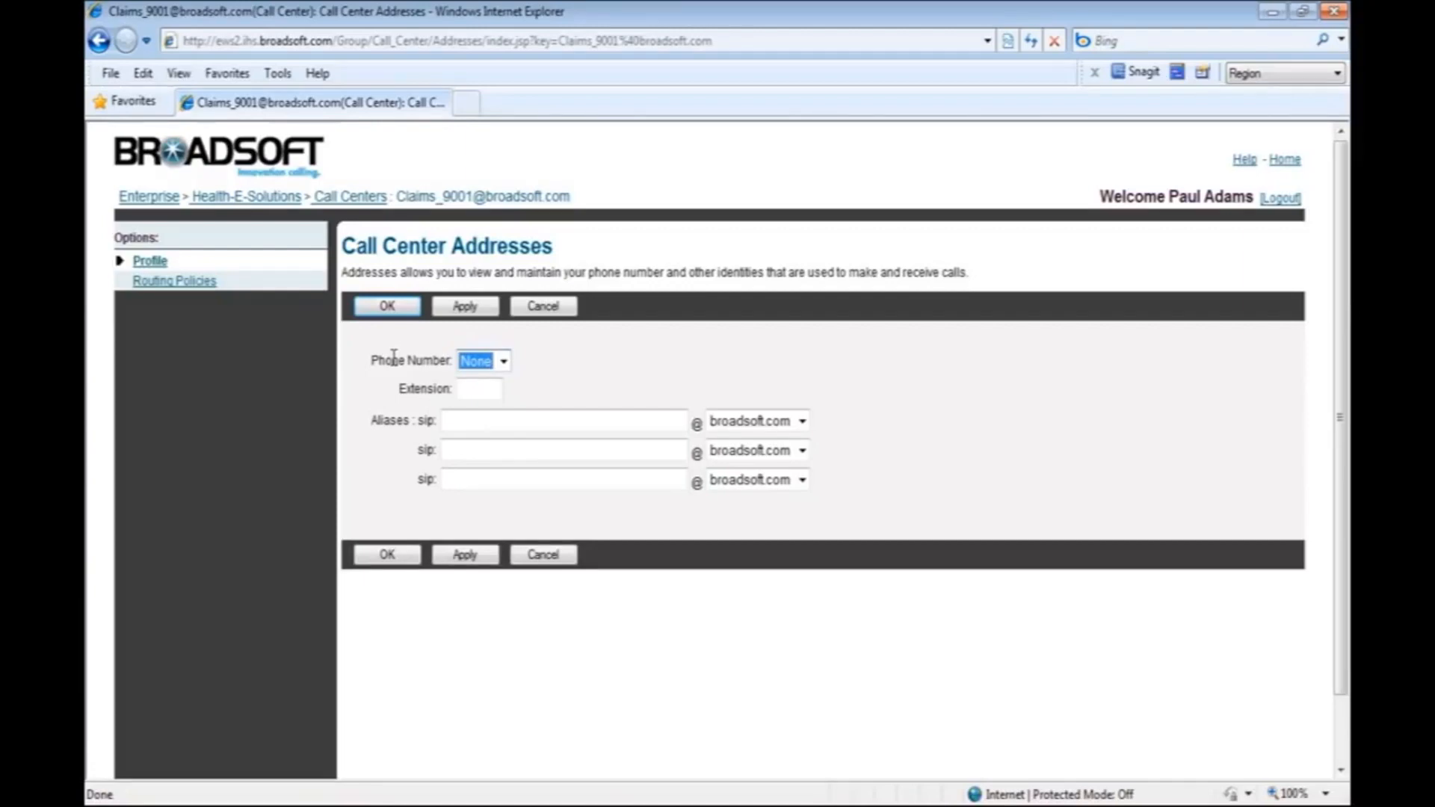
click(476, 308)
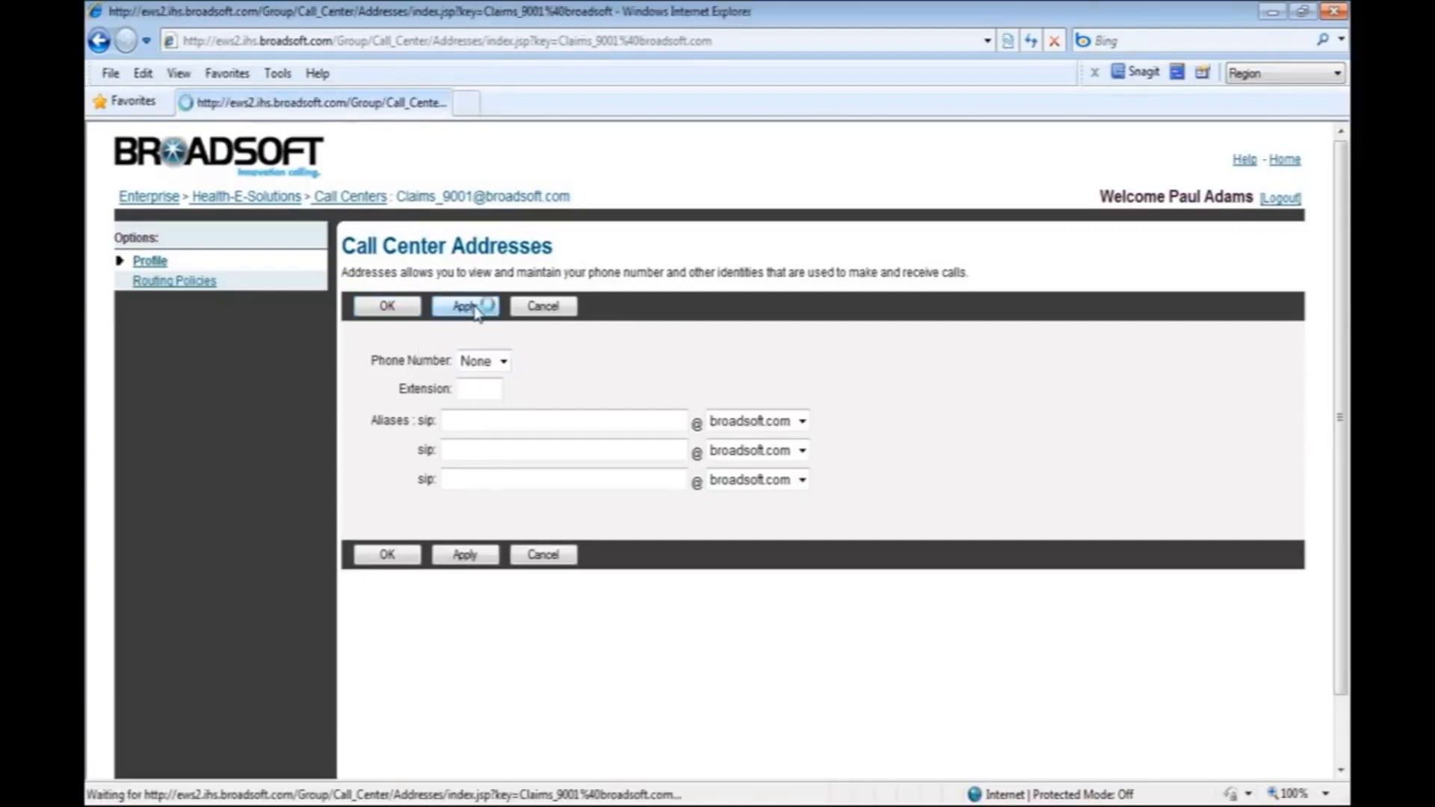
click(387, 333)
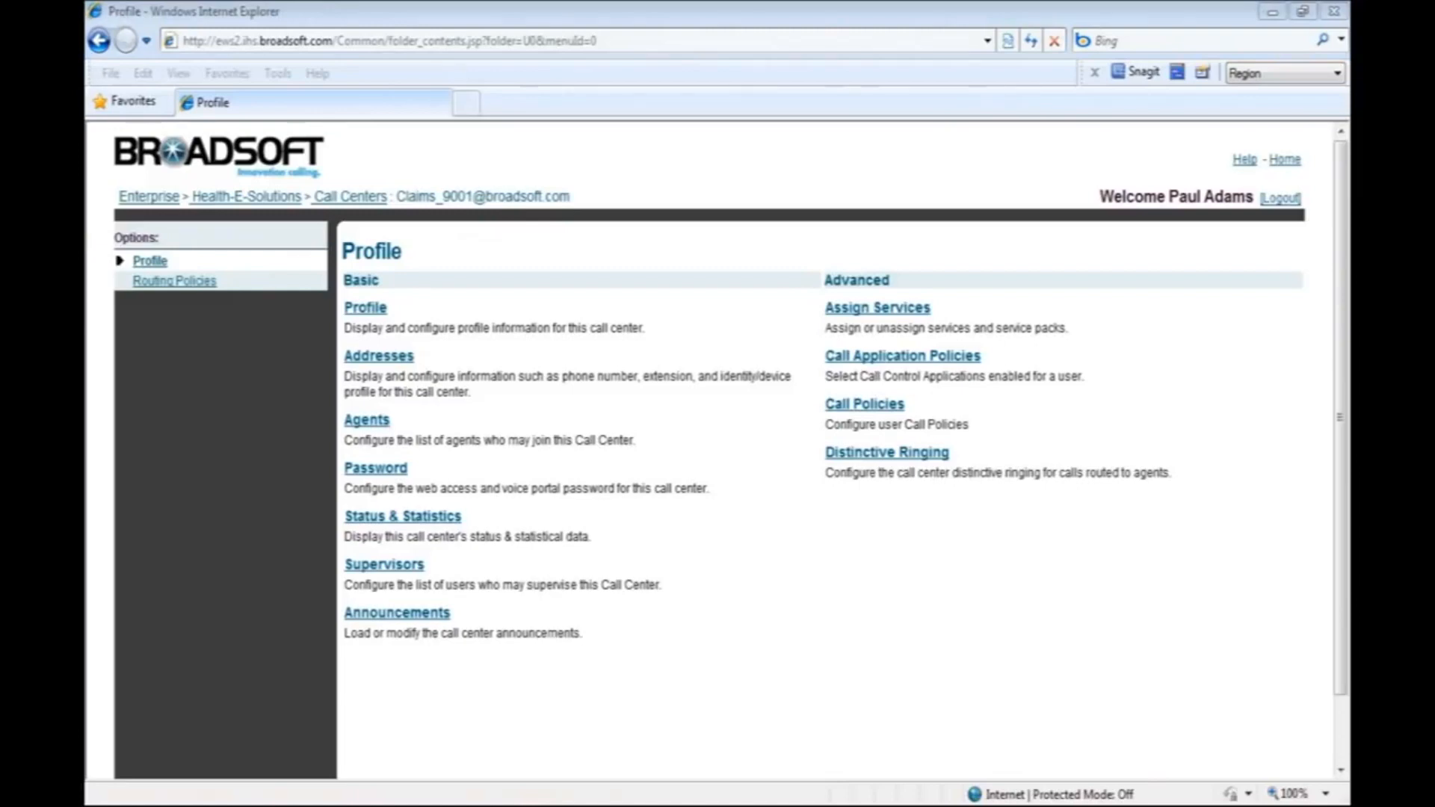
Open the call center's agent assignments, list the available agents and search for the first user by last name.
click(377, 423)
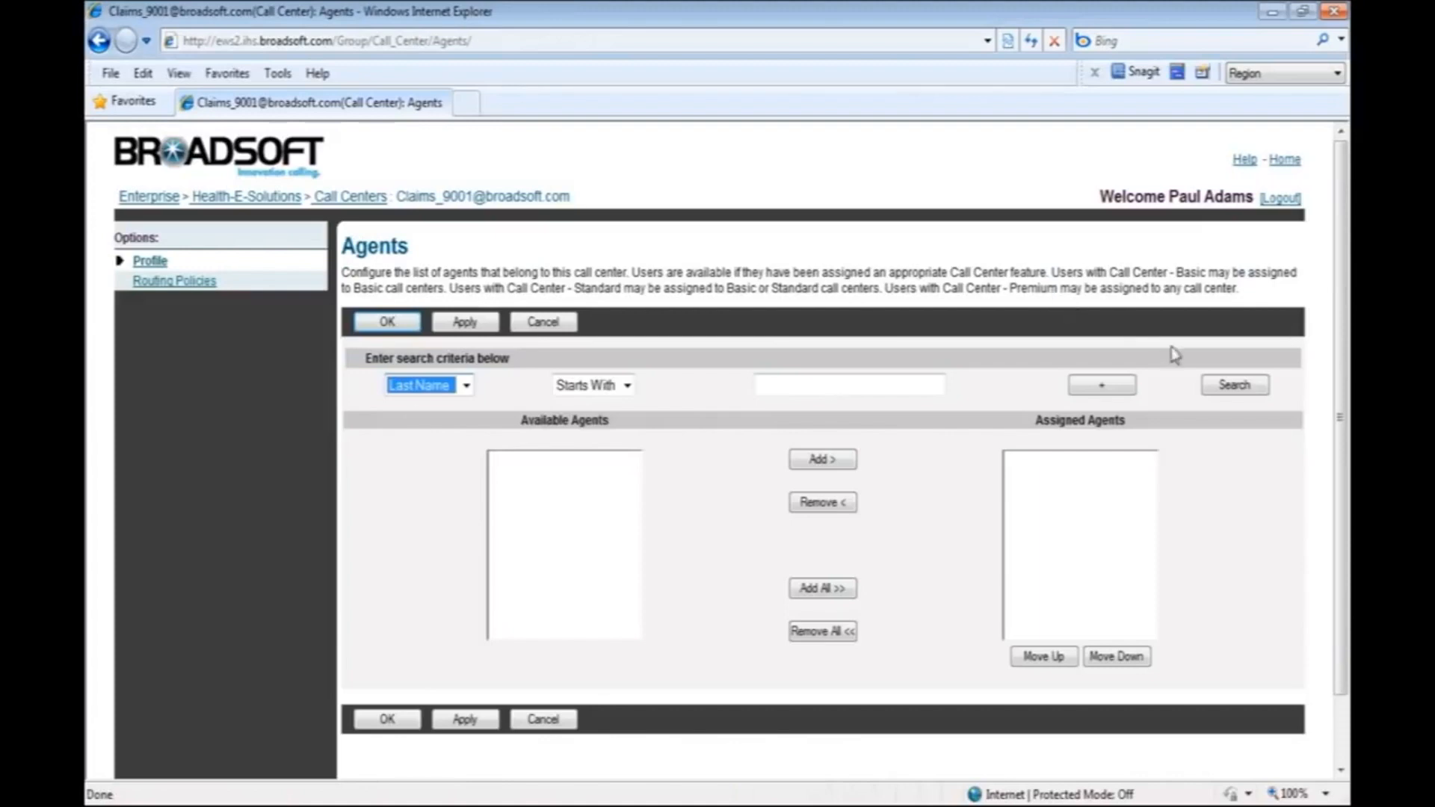
click(1234, 386)
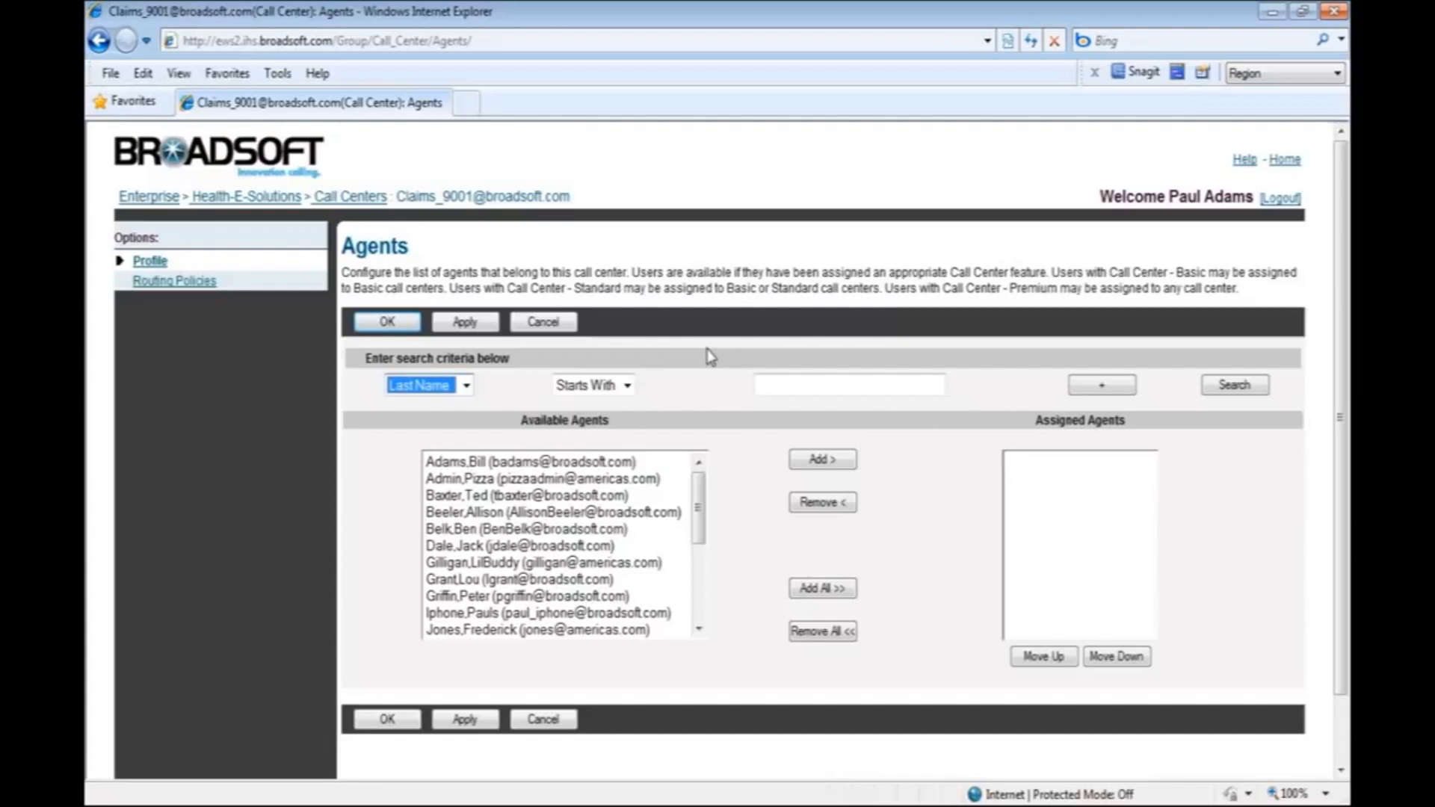
click(795, 383)
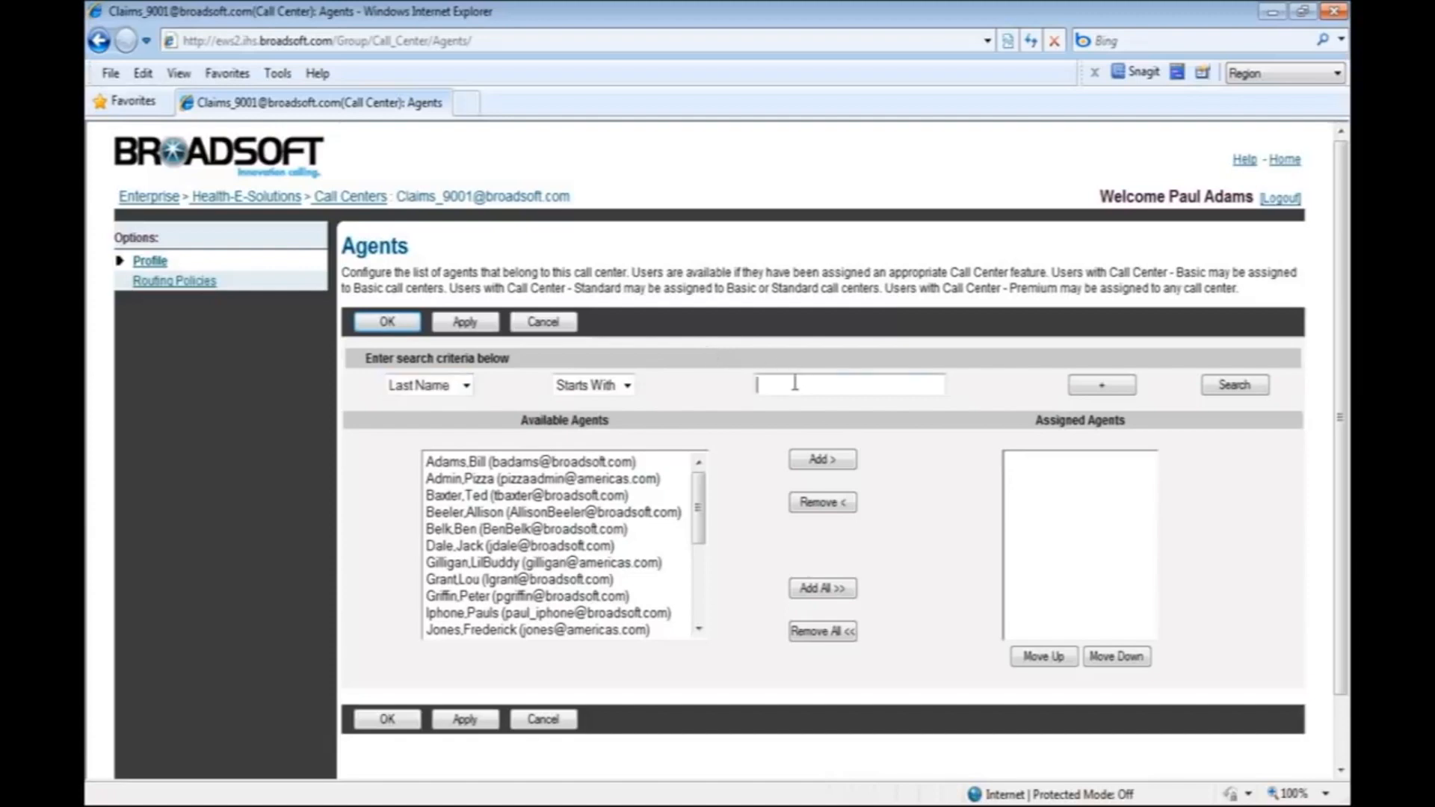
text(beeler)
key(Return)
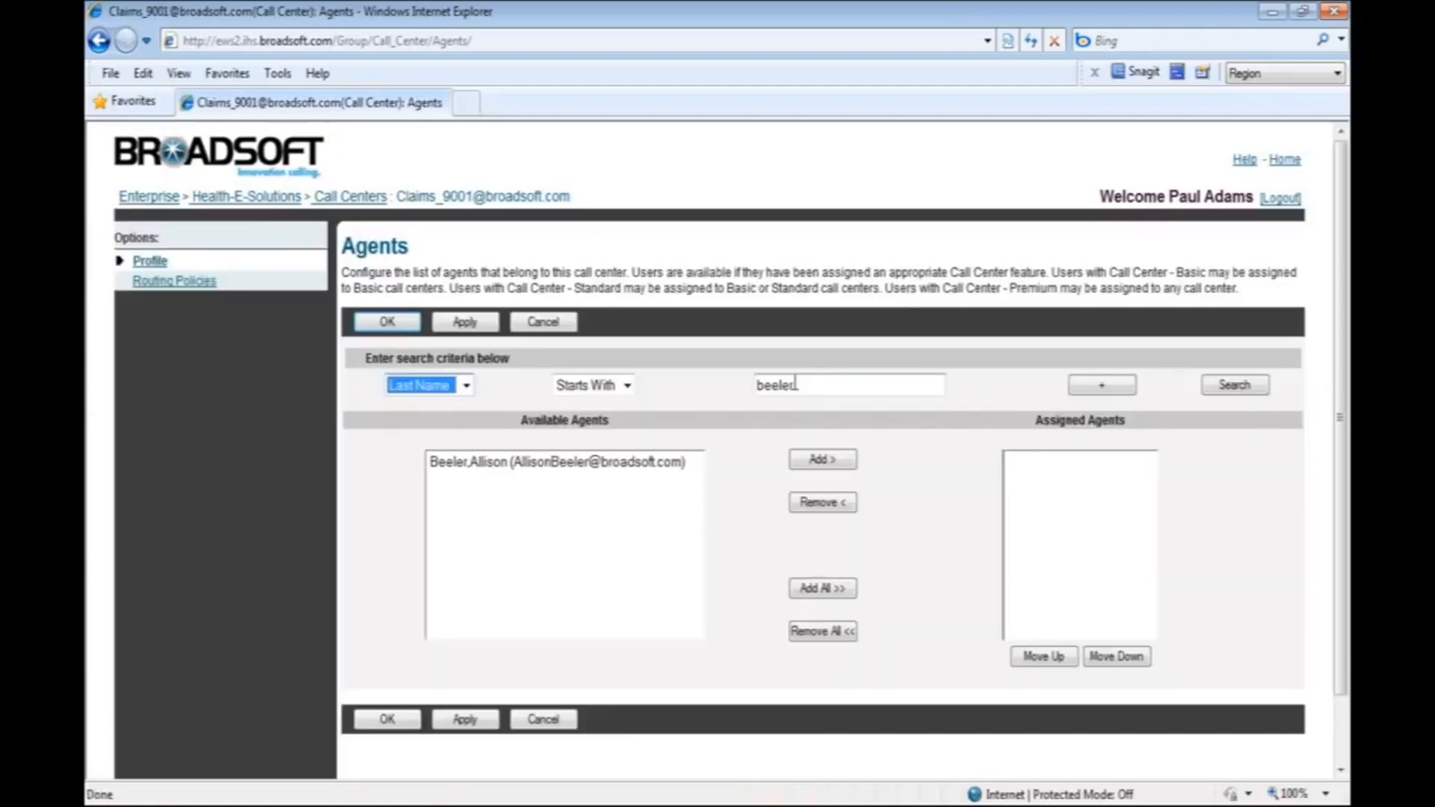
Assign the found agent to the Claims CC call center and save.
click(657, 461)
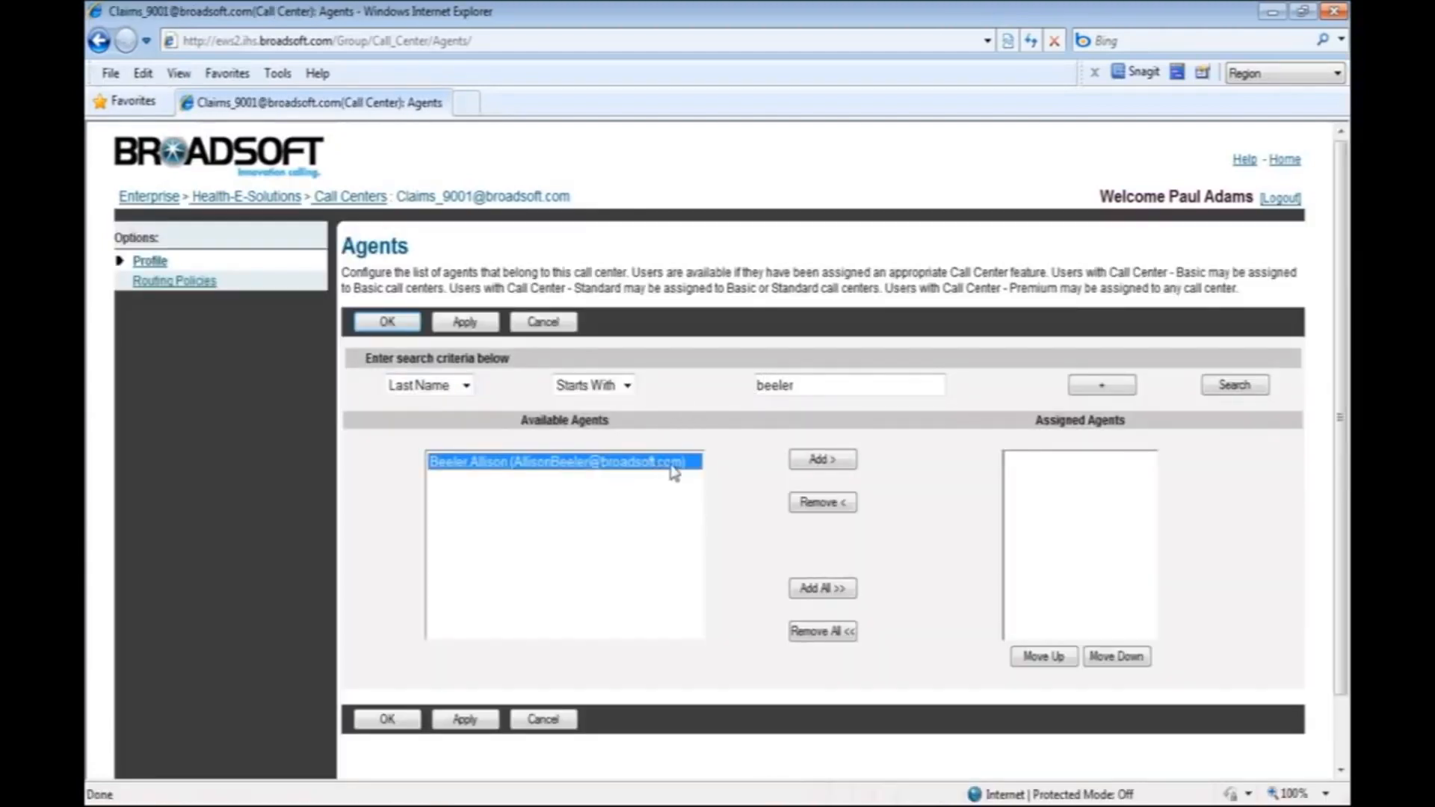
click(822, 462)
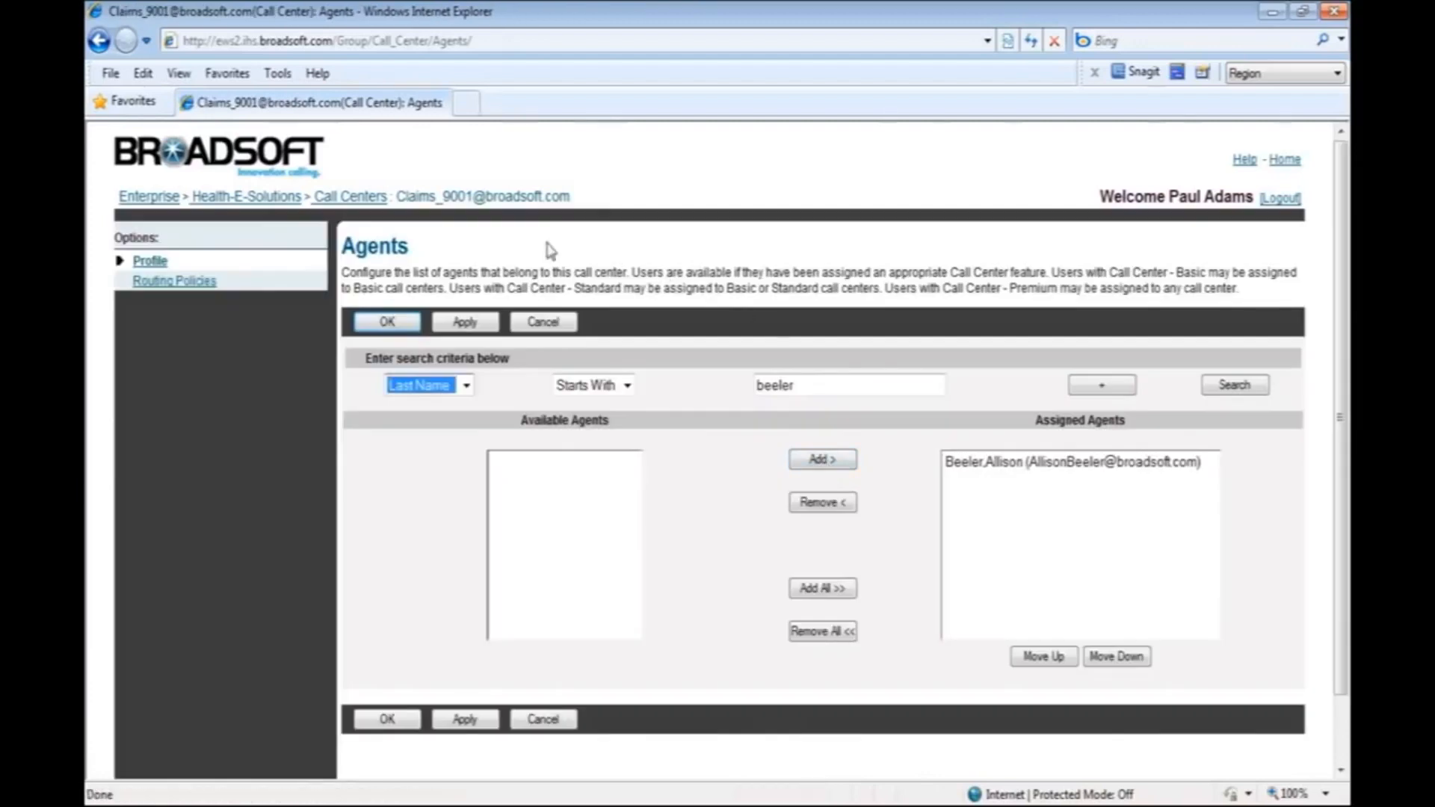
click(468, 325)
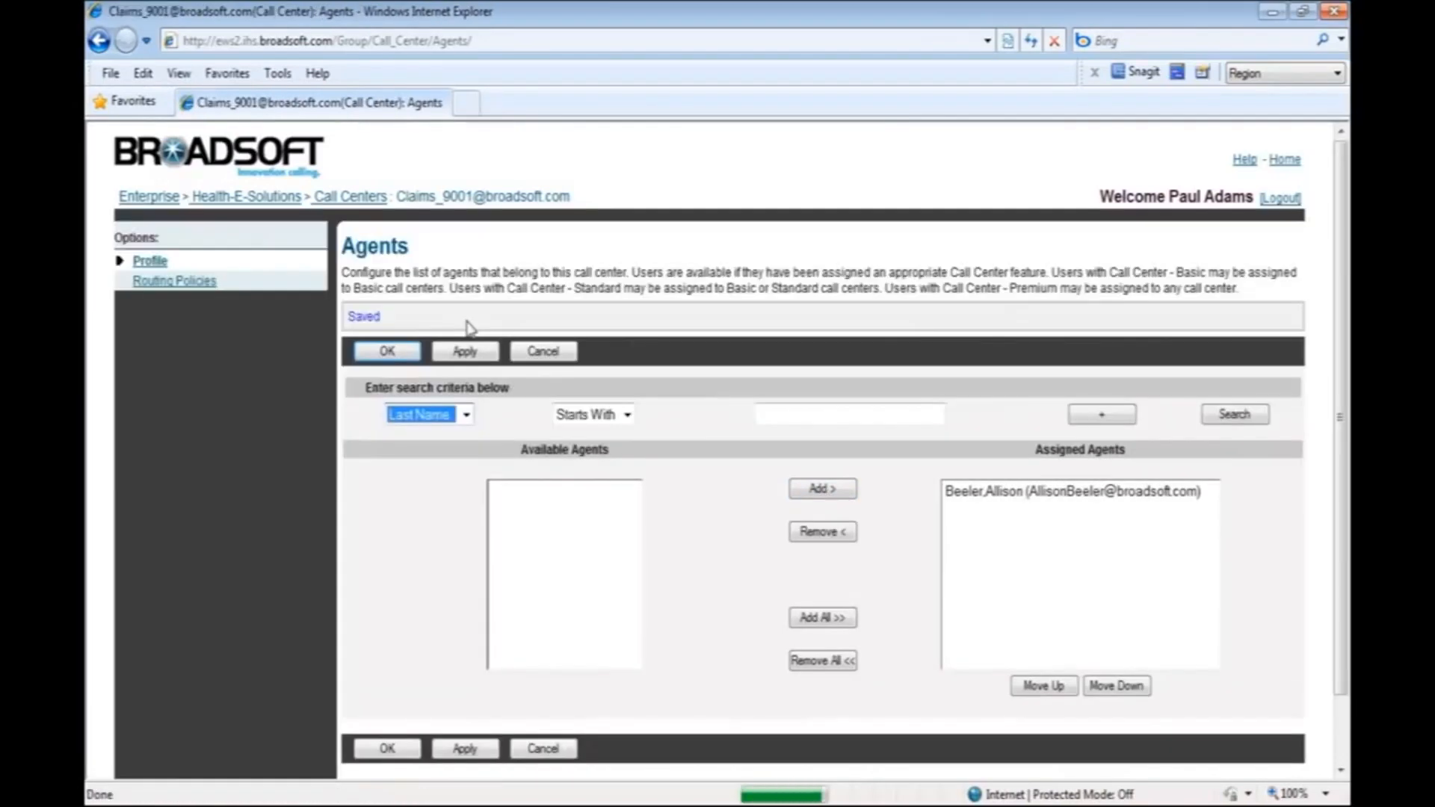
click(391, 351)
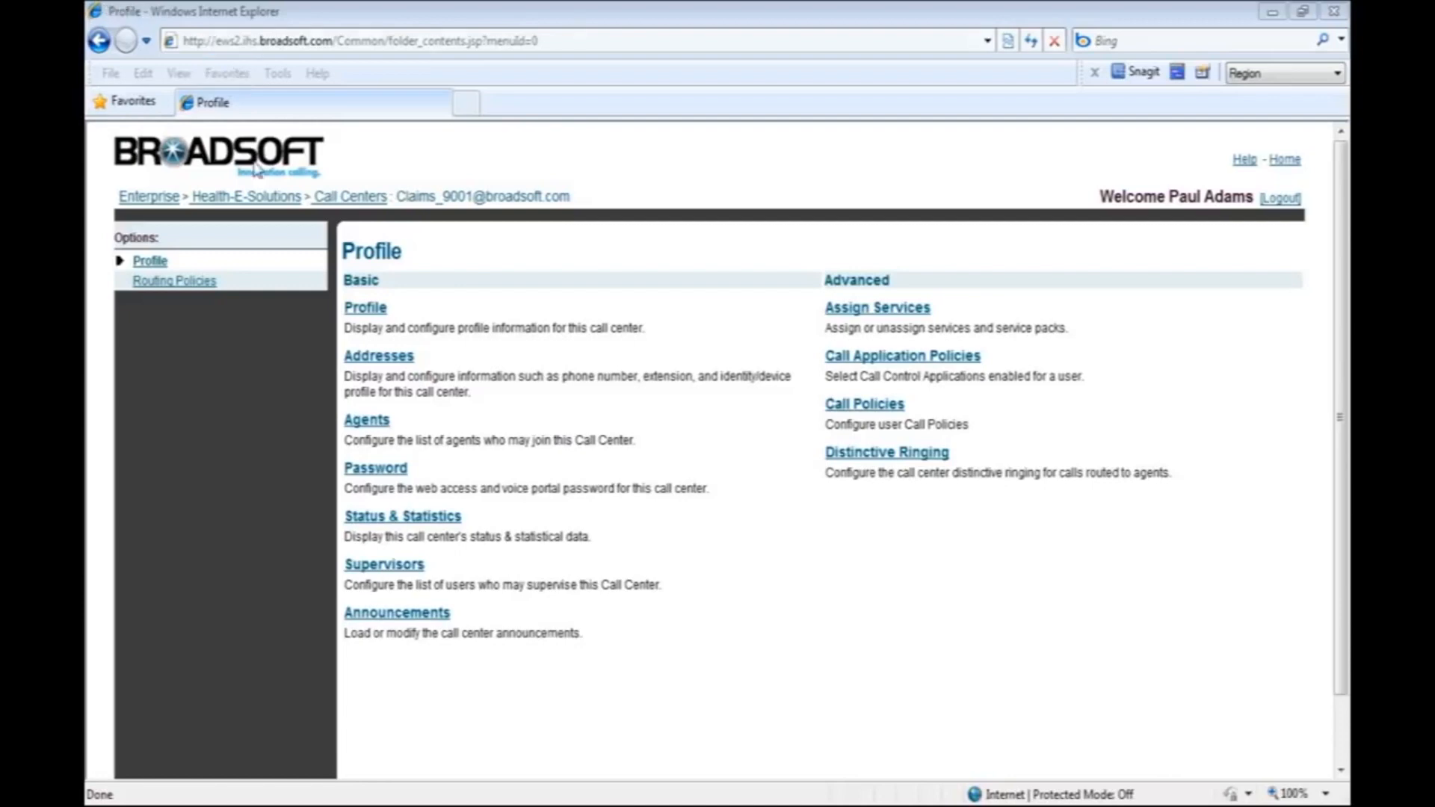
List the users of the Health-E-Solutions group and open the call center assignments of the third listed user.
click(249, 198)
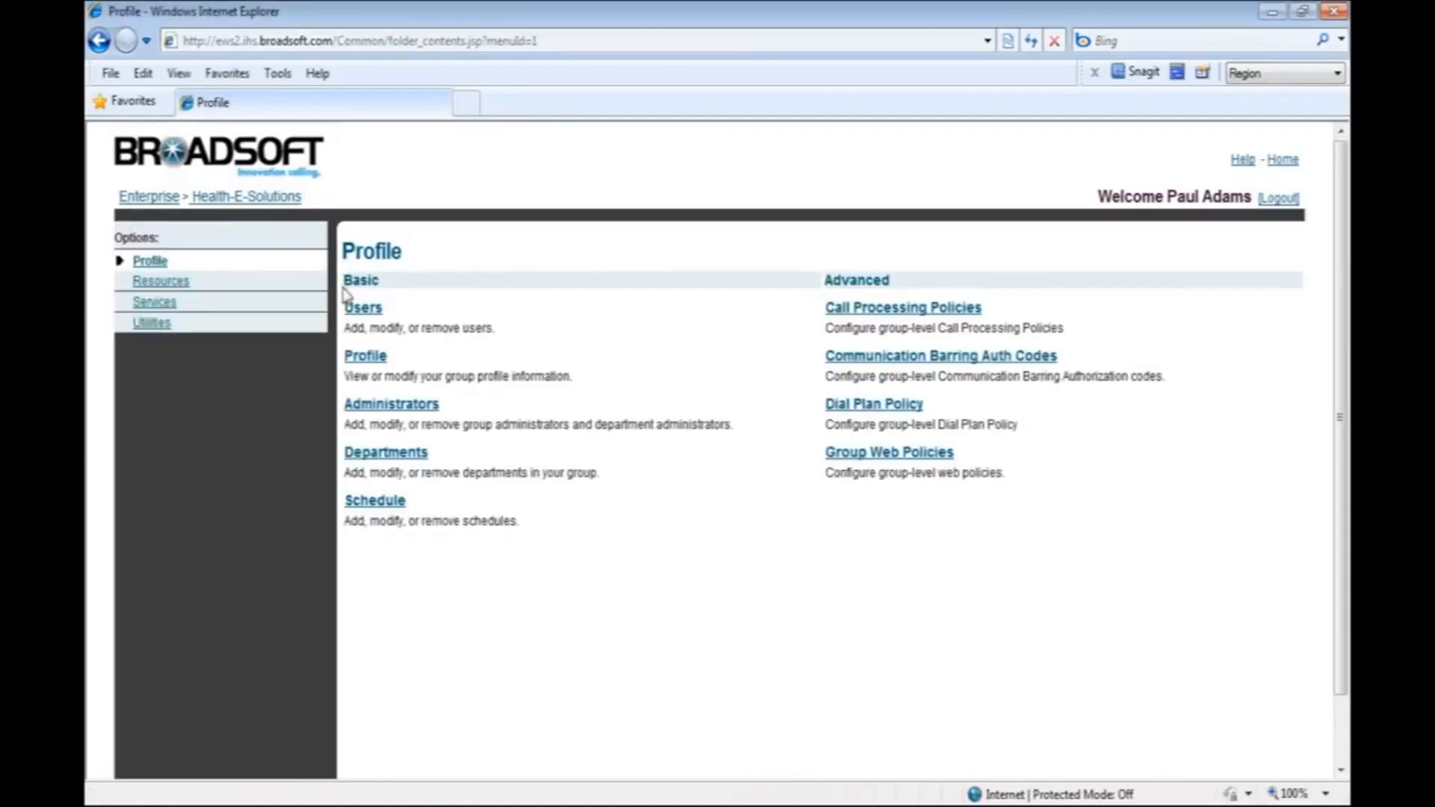
click(360, 311)
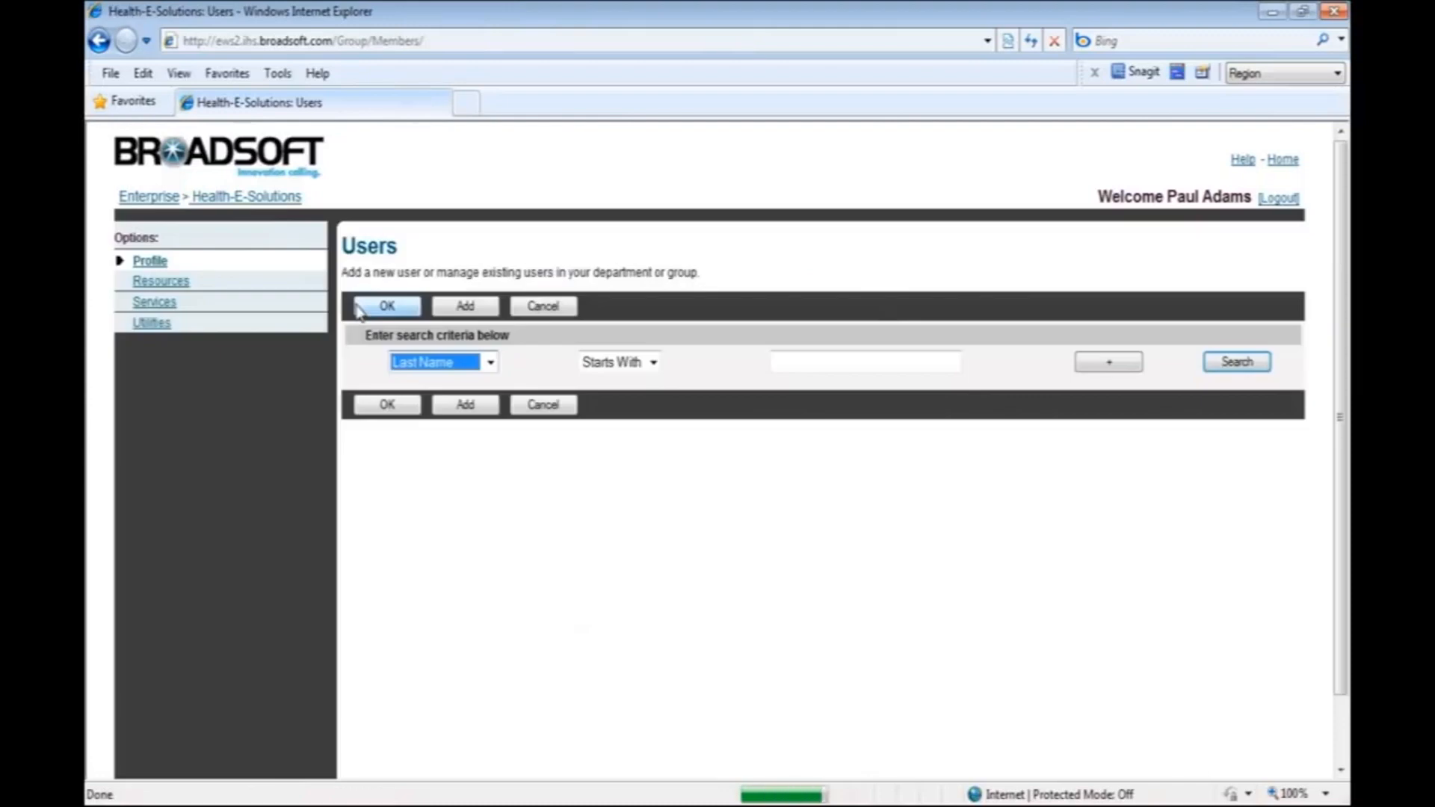
click(1233, 364)
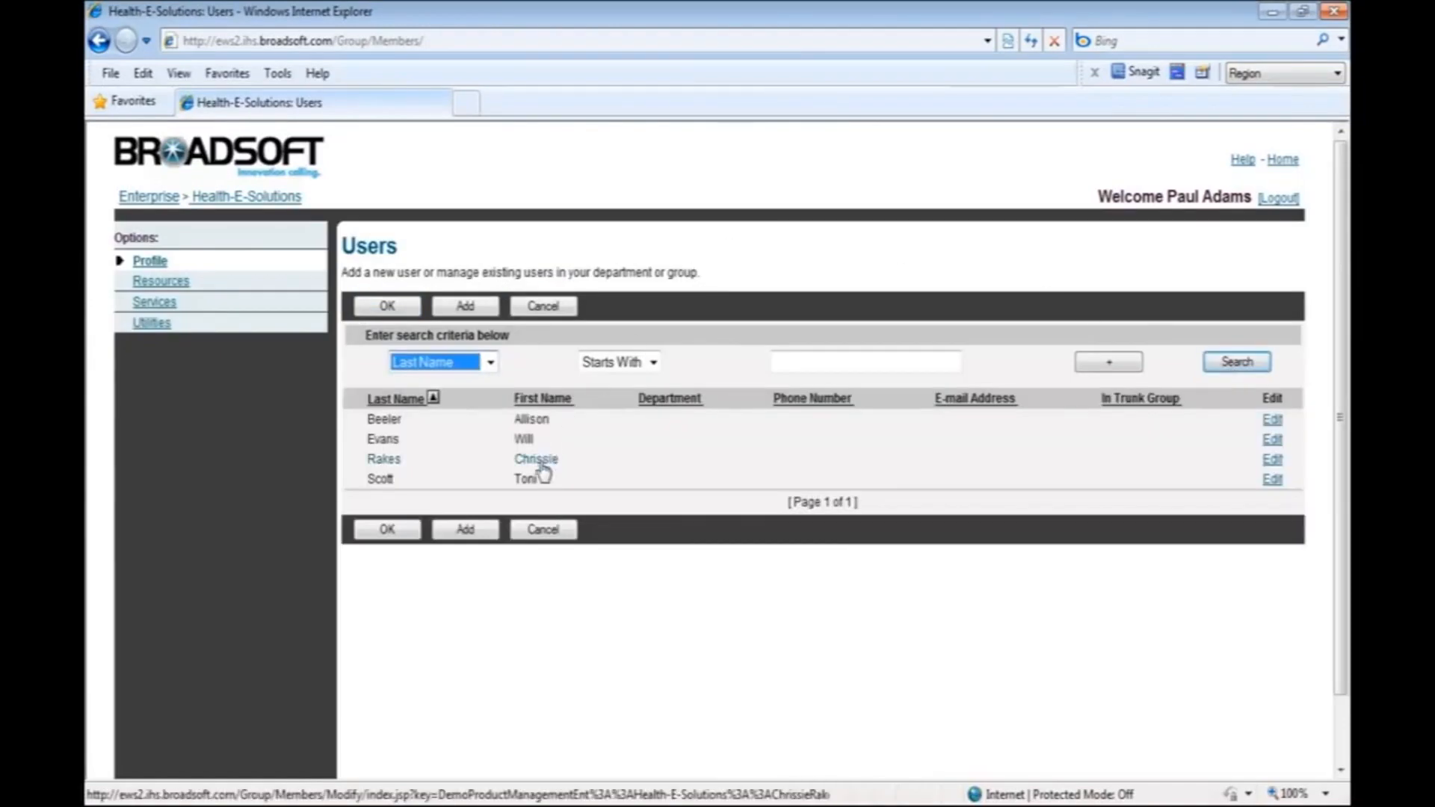
click(540, 462)
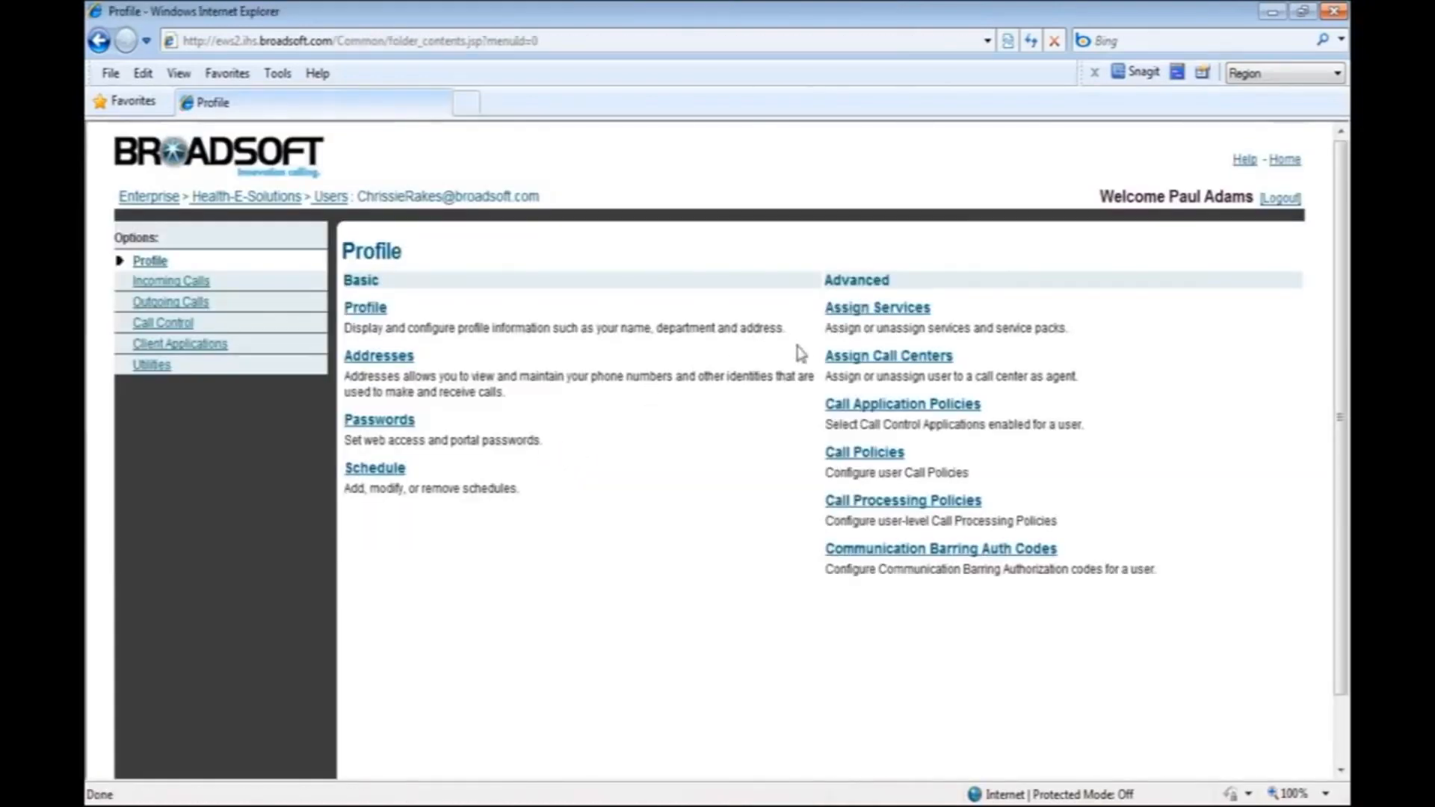
click(865, 361)
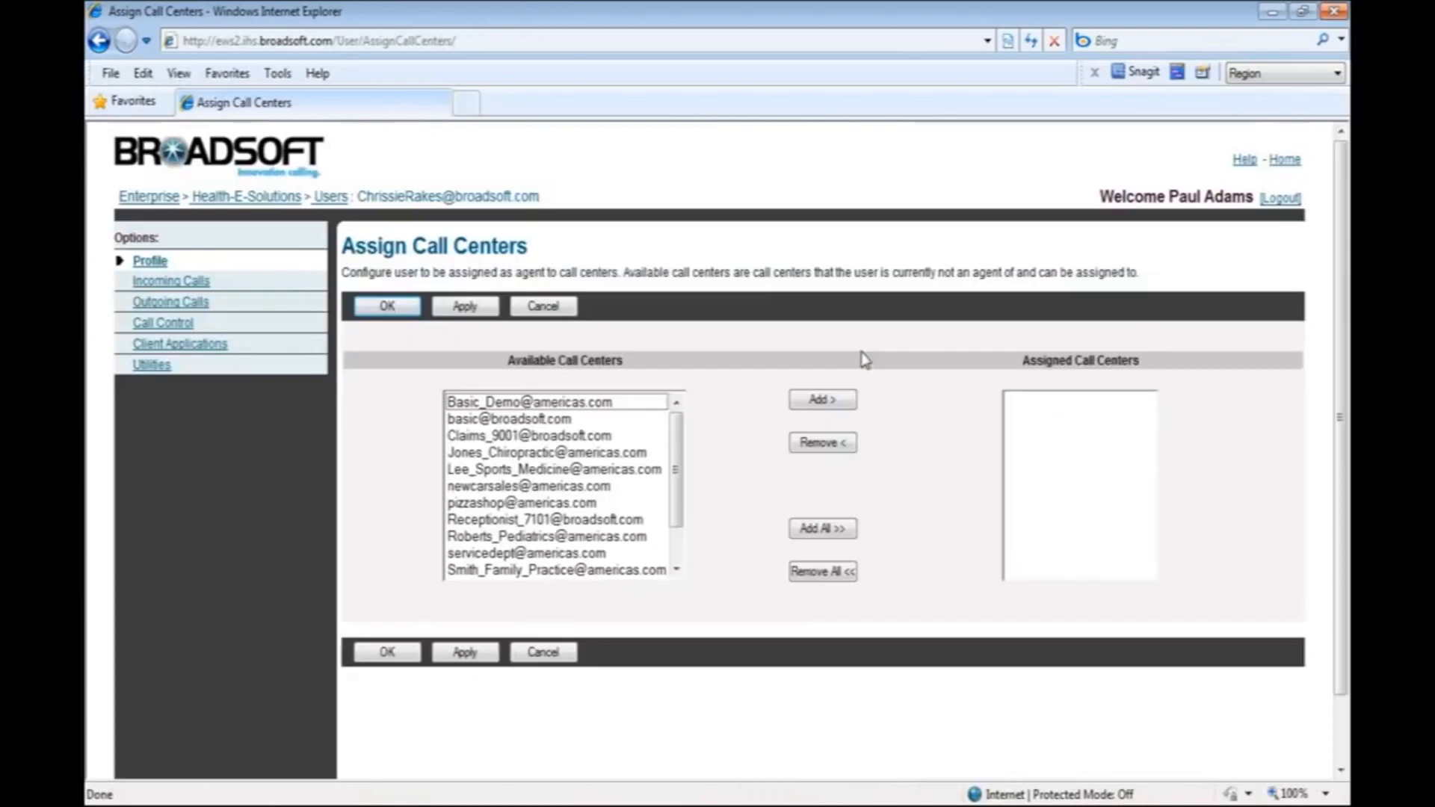
Assign the Claims call center to this user and save the assignment.
click(607, 441)
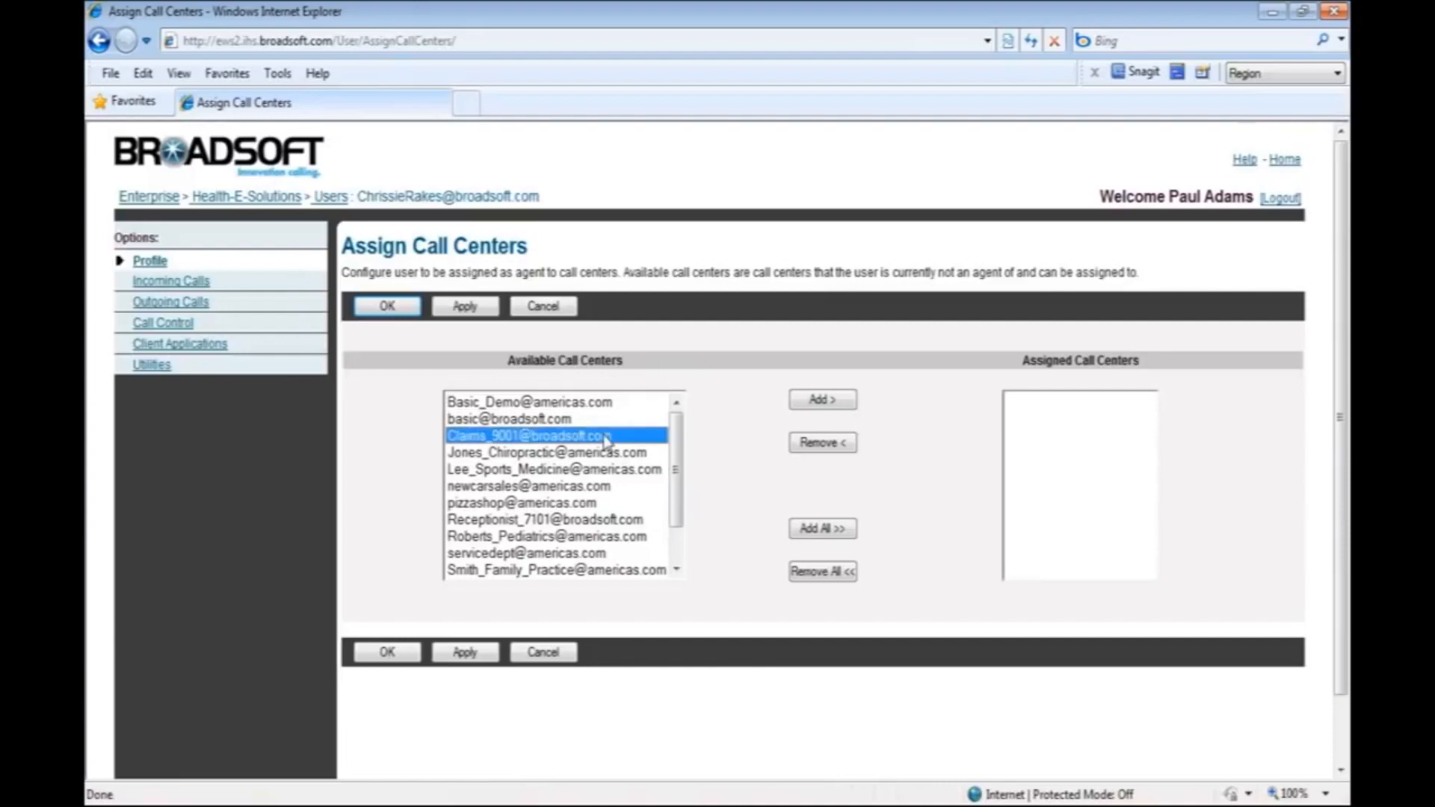
click(820, 401)
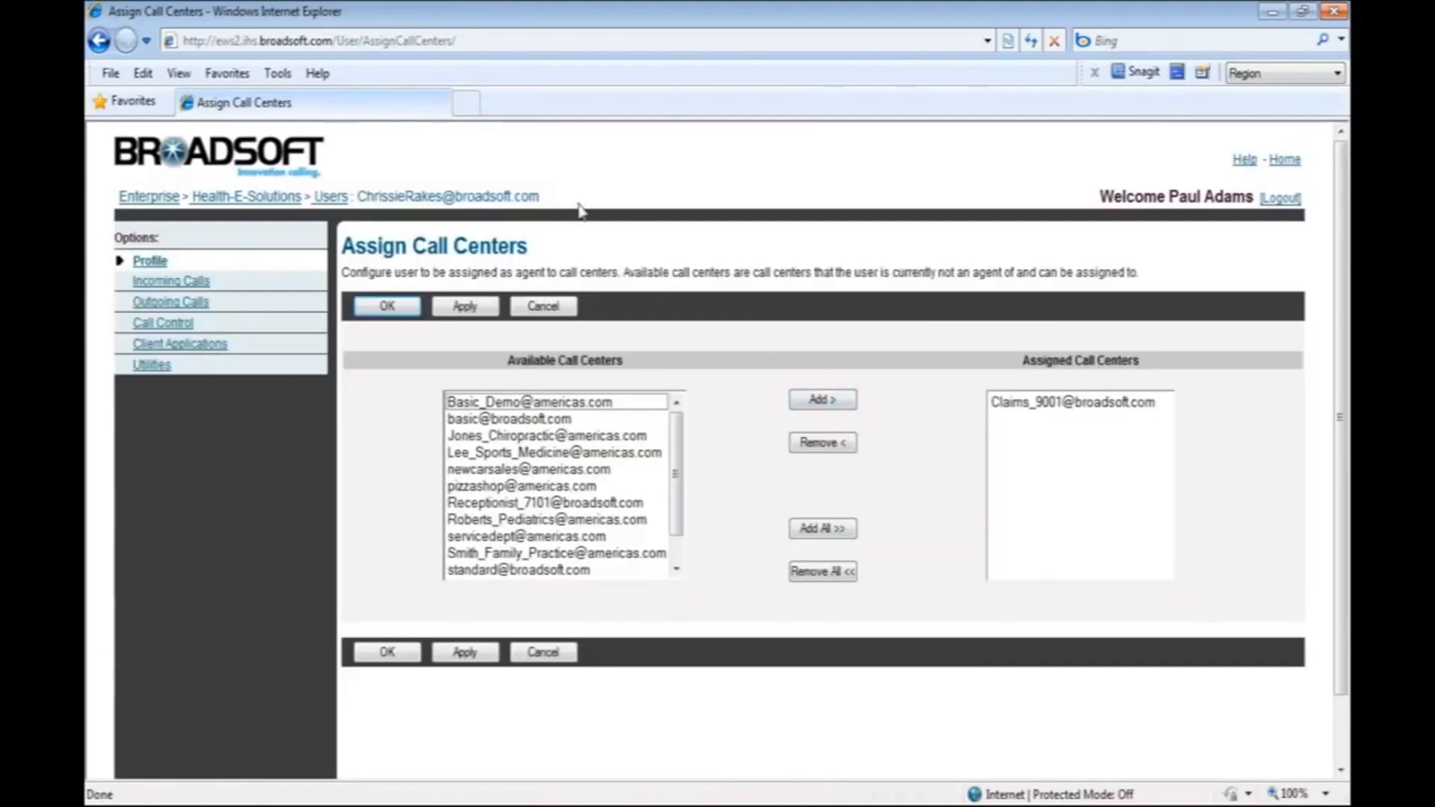
click(475, 307)
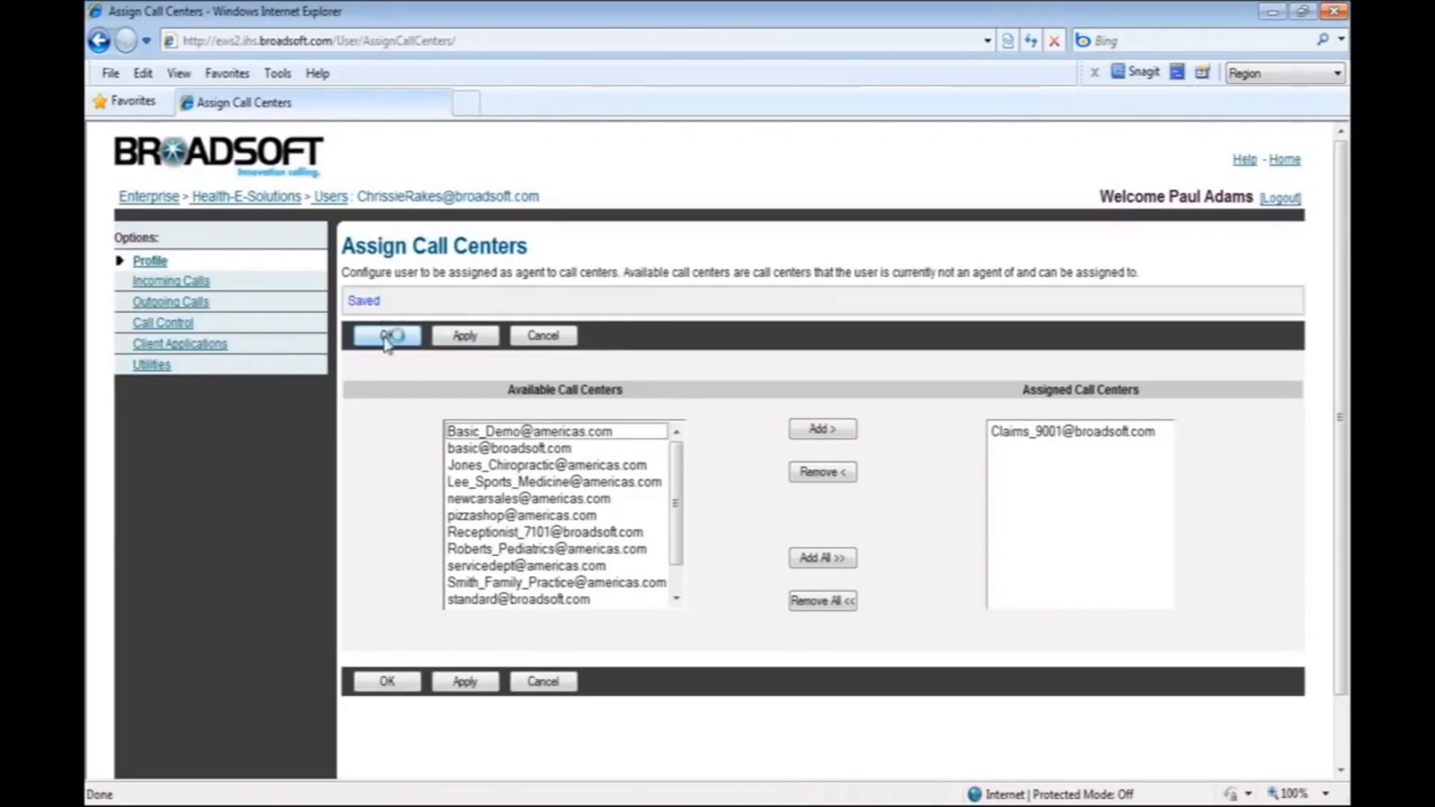
click(387, 338)
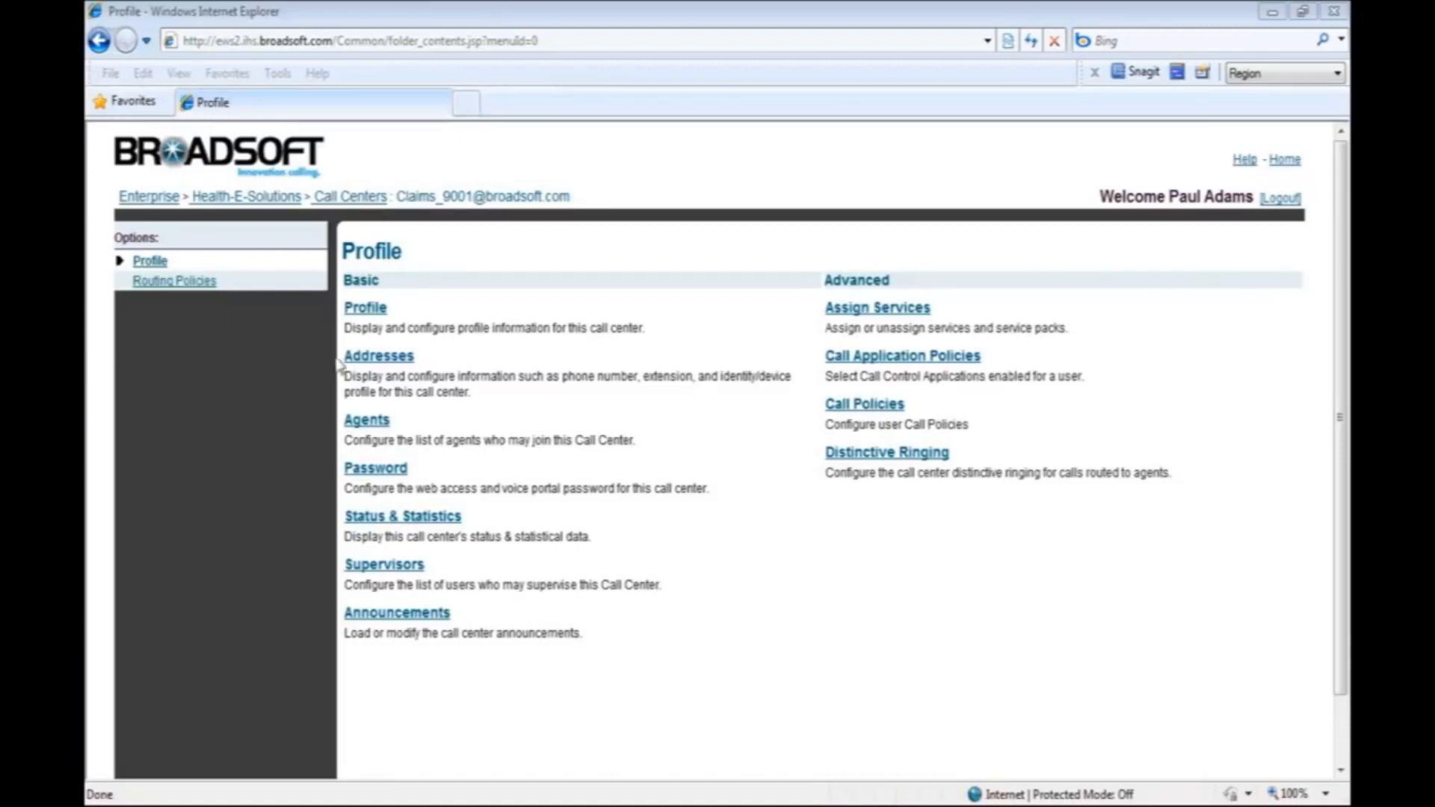
Open the Claims call center's password settings, allowing only the securely delivered page content.
click(378, 467)
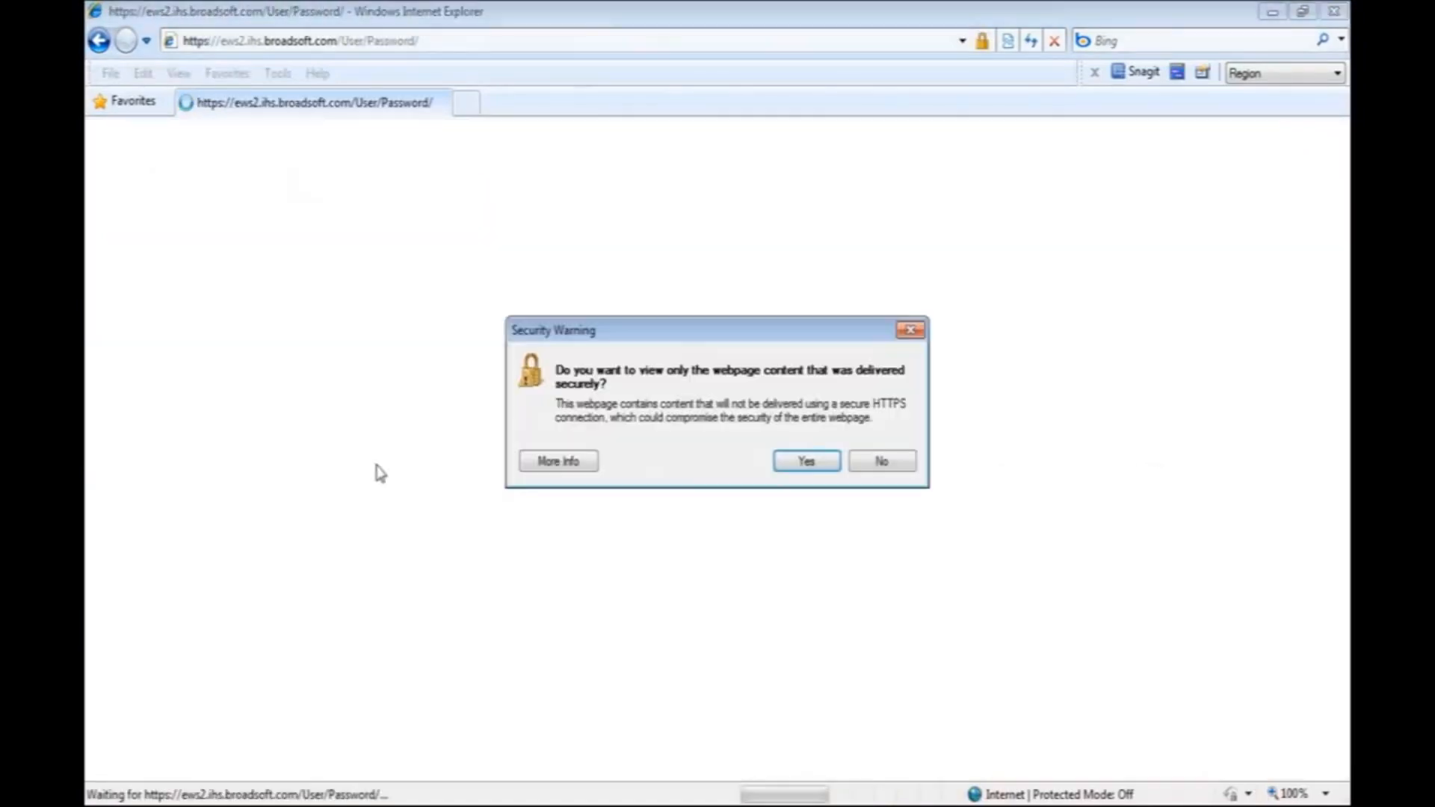
click(813, 457)
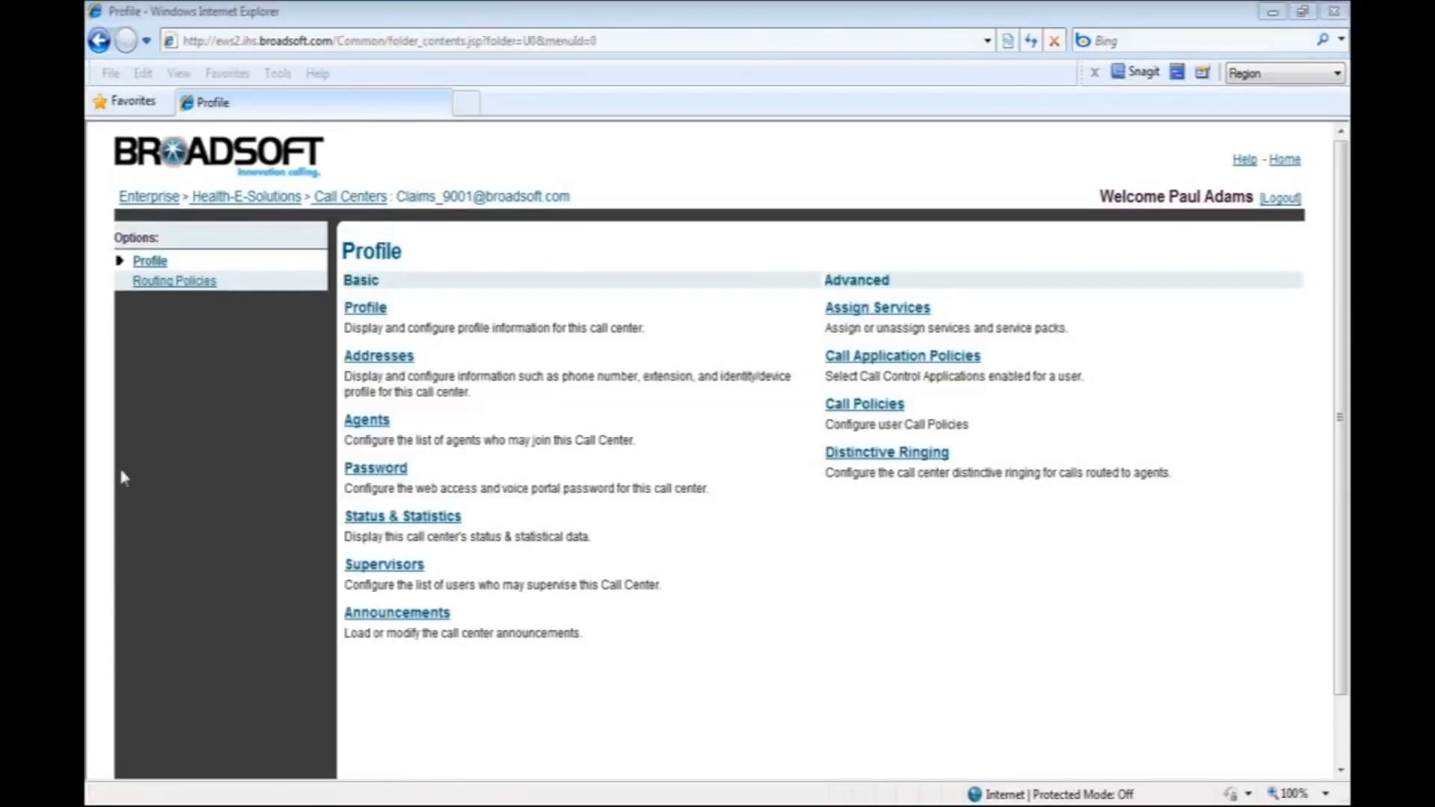
Open the Claims call center's supervisors, search by the supervisor's last name and assign the found user as supervisor.
click(382, 570)
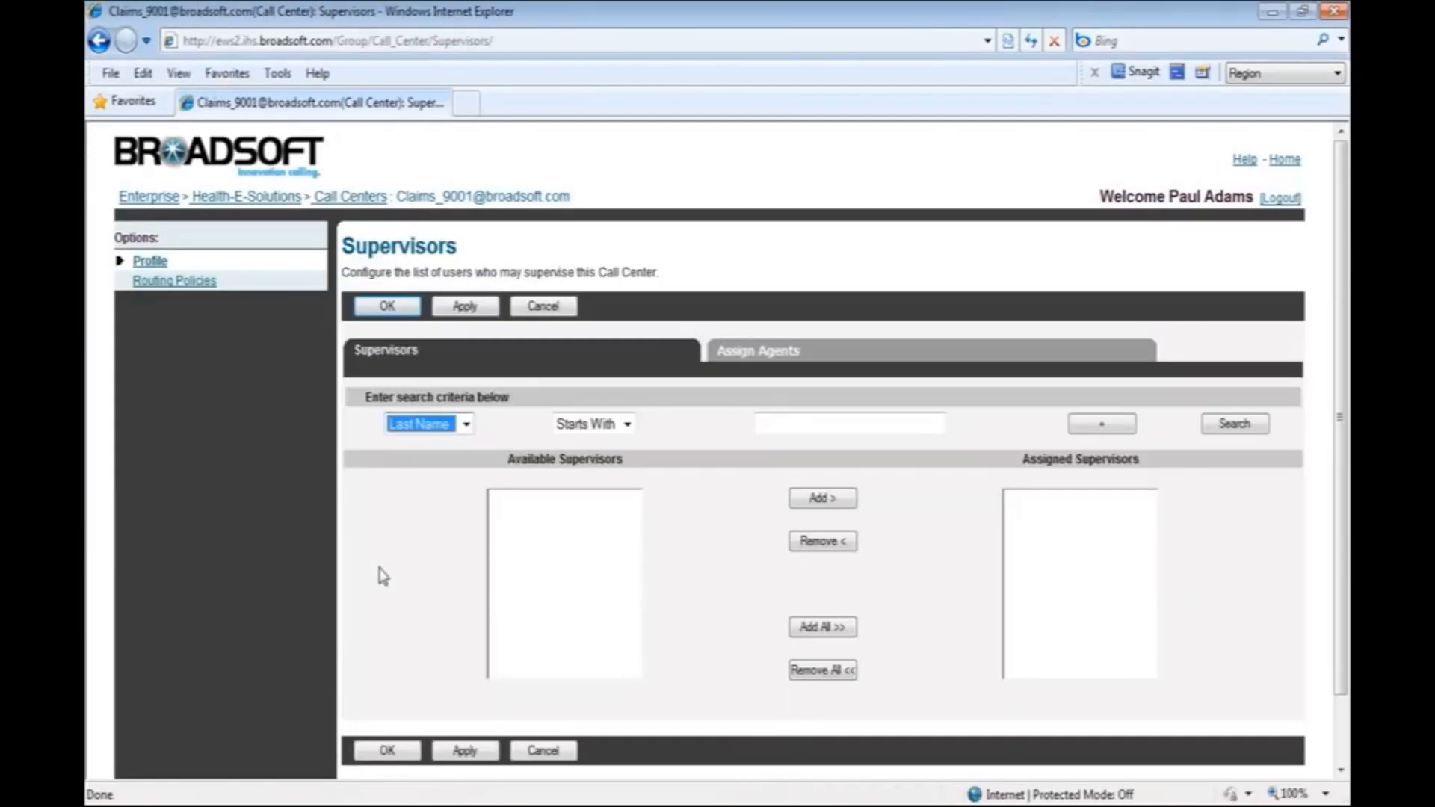
click(1254, 433)
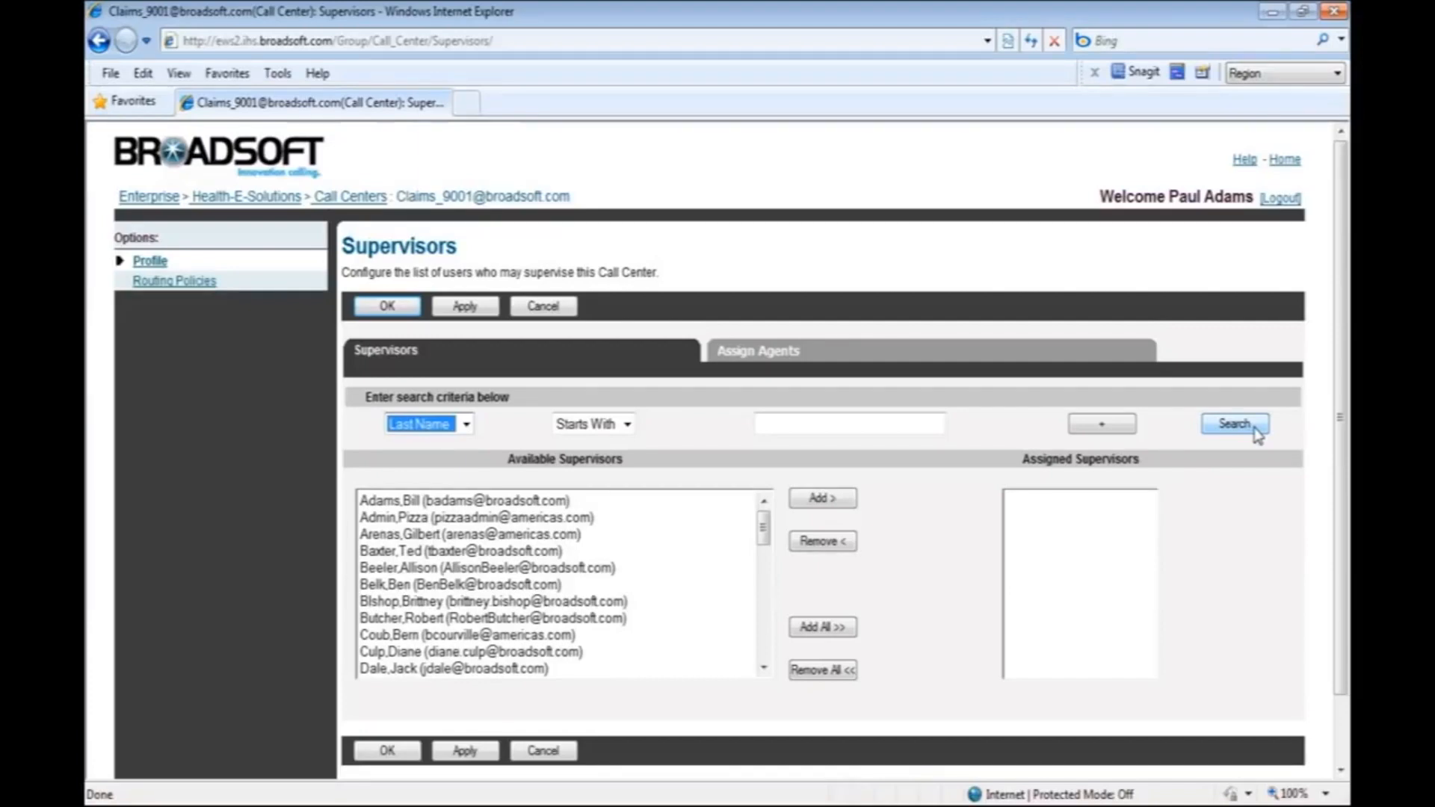
click(893, 428)
text(e)
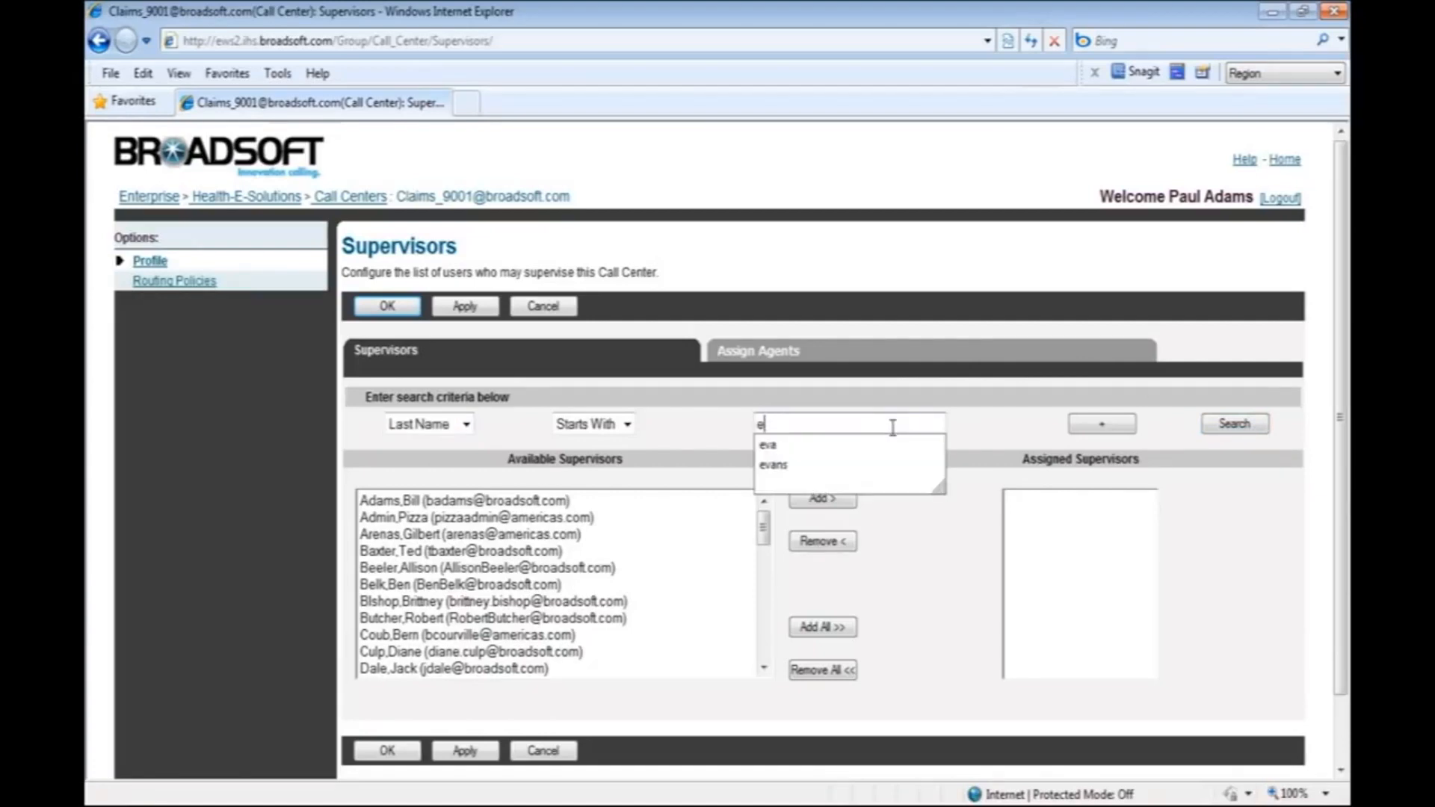
text(vans)
key(Tab)
key(Tab)
key(Return)
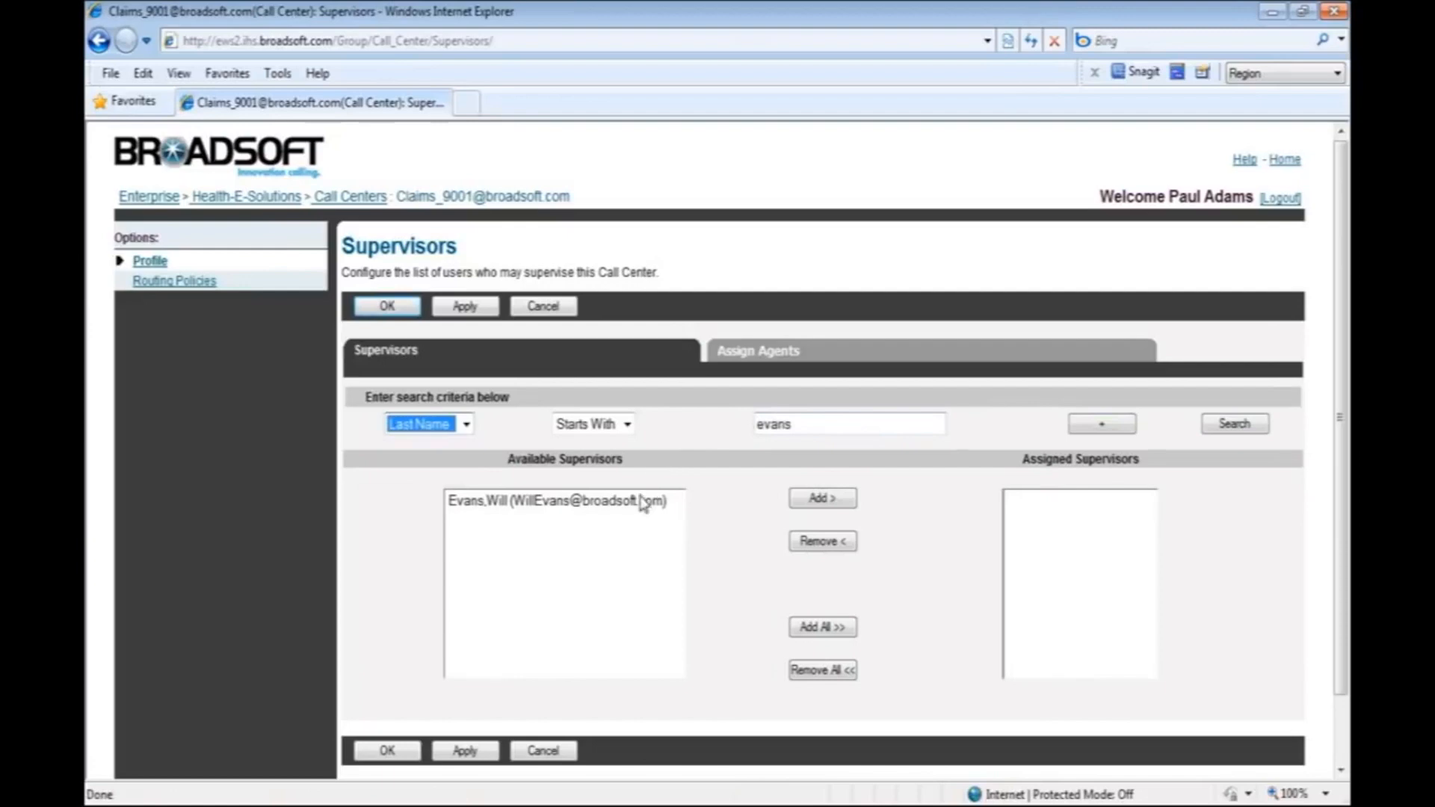
click(641, 505)
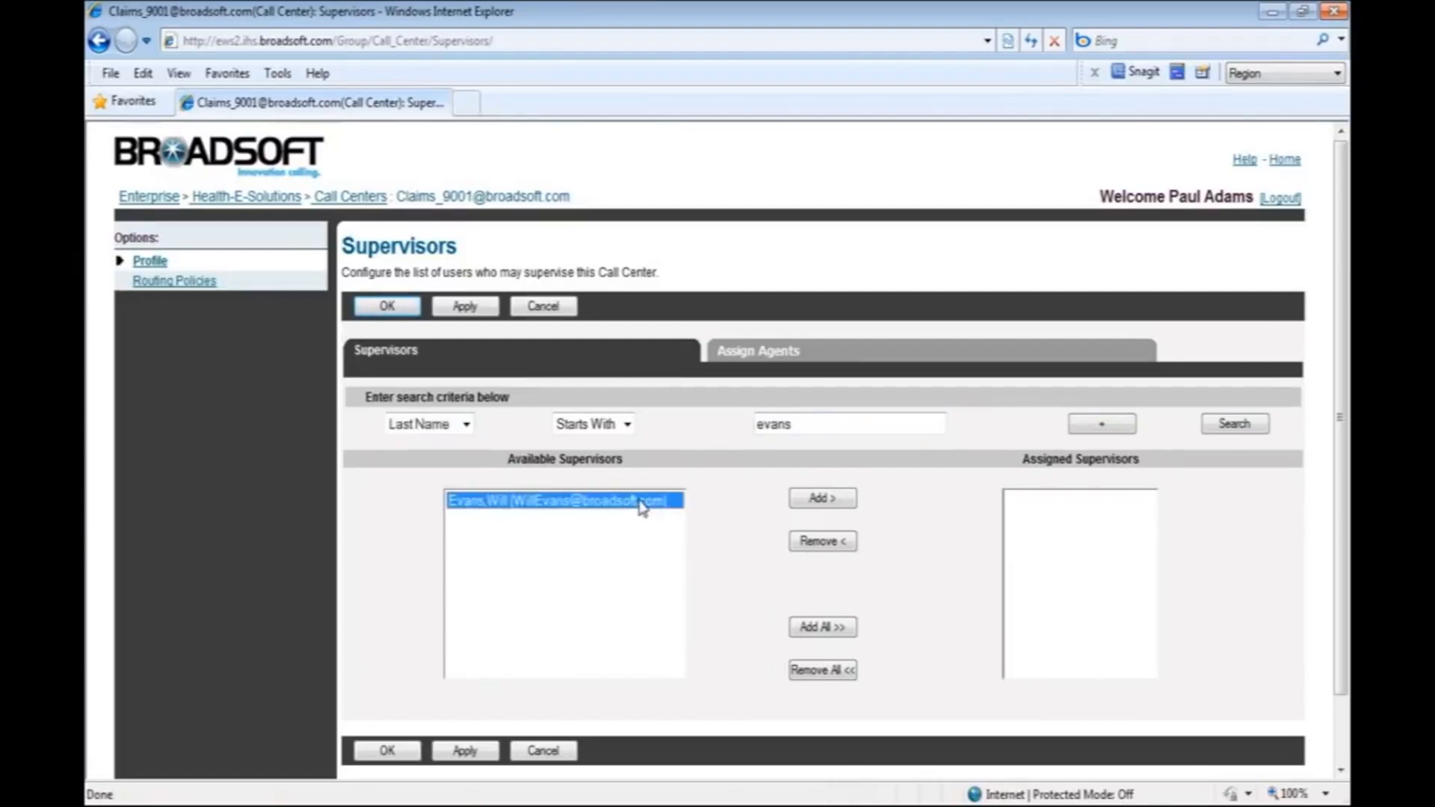
click(822, 499)
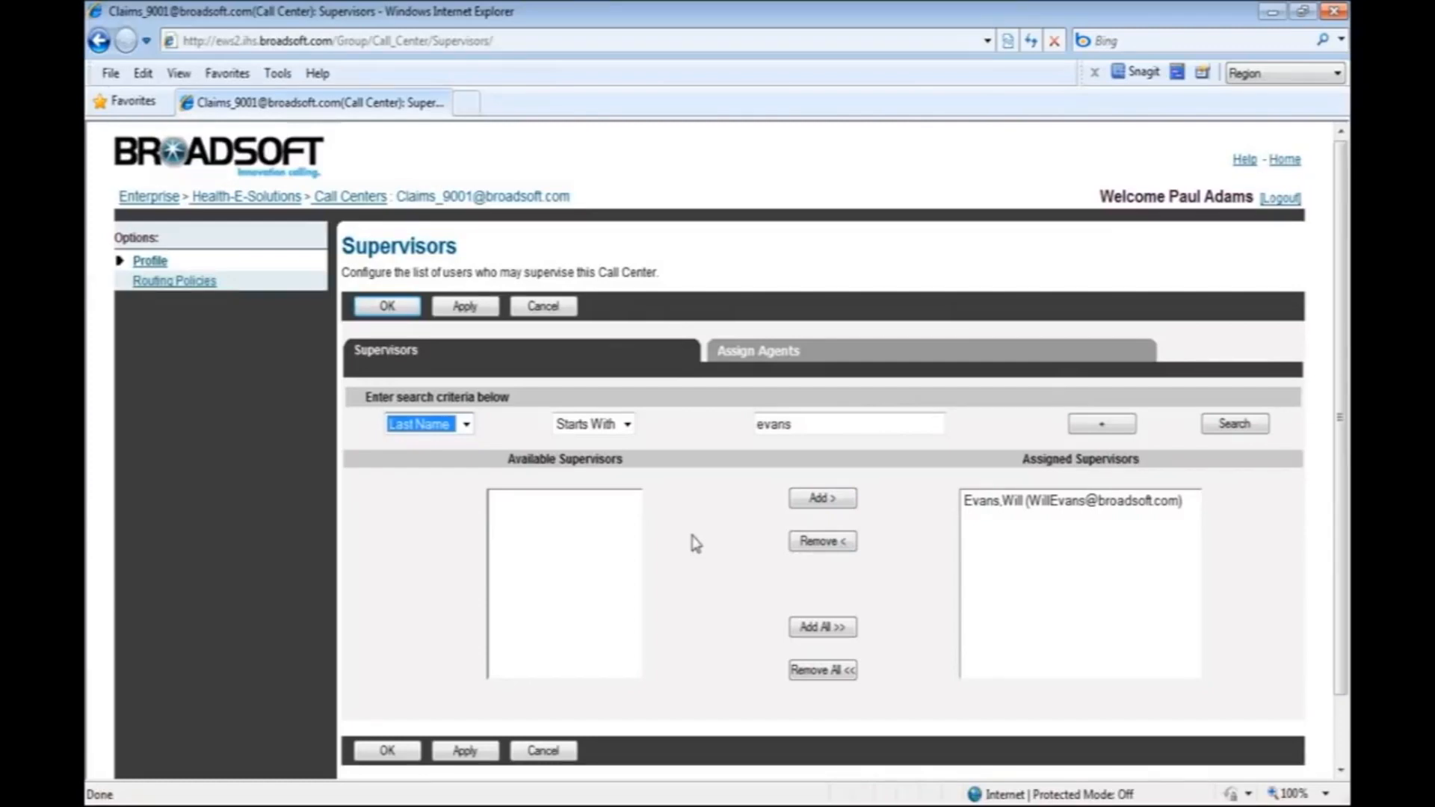
Search for an agent by last name, assign the agent to the call center's supervisor and save.
click(773, 362)
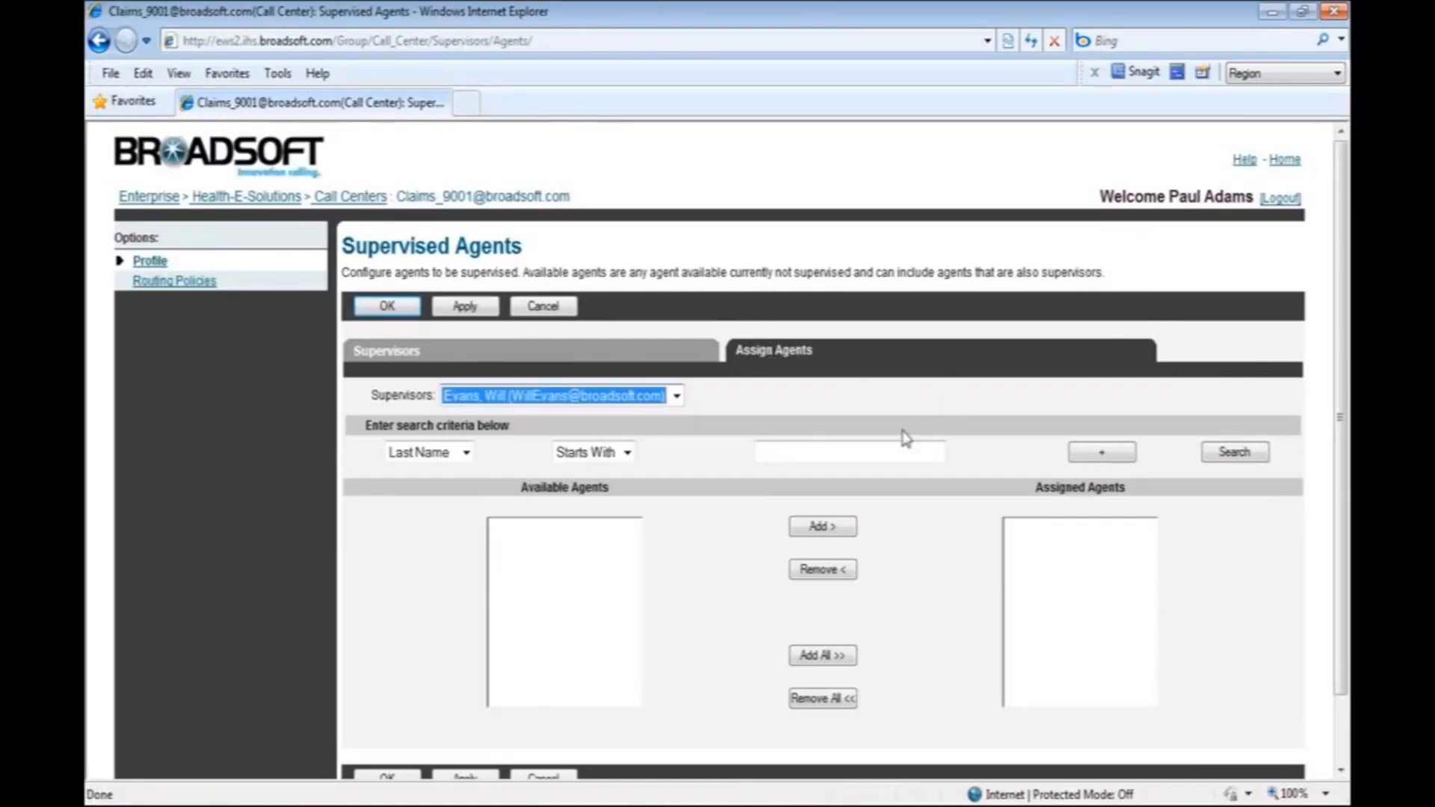
click(861, 444)
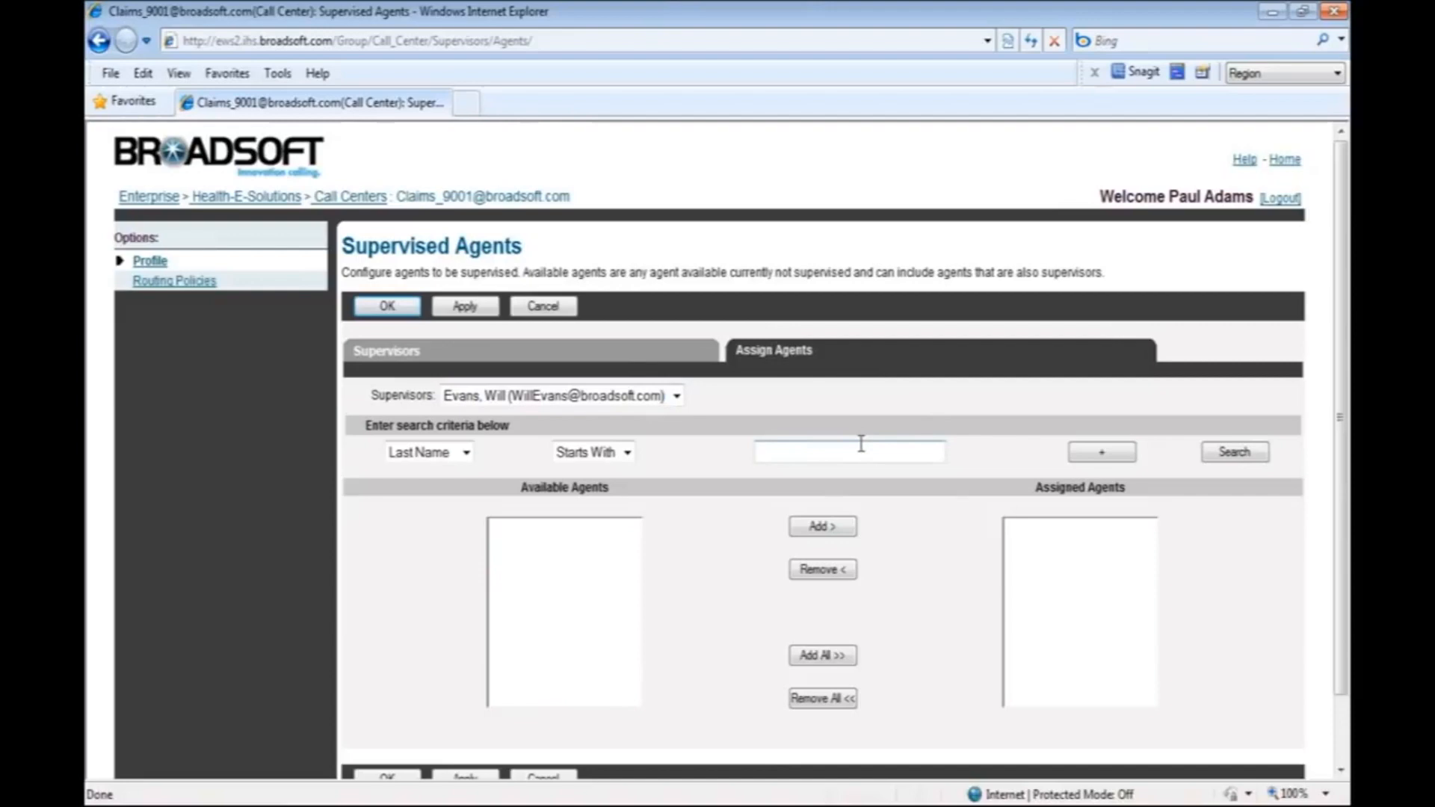
text(beeler)
key(Tab)
key(Tab)
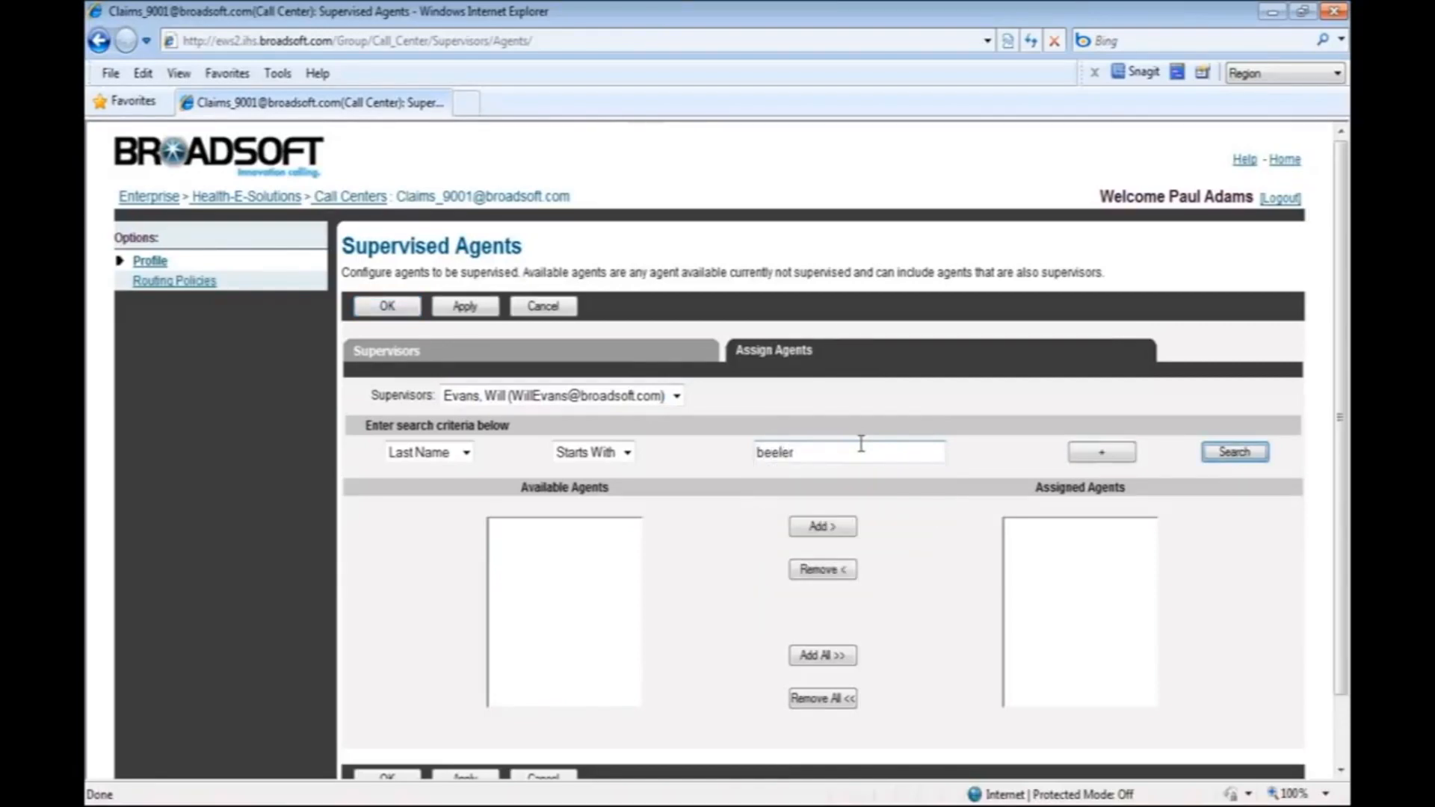
key(Return)
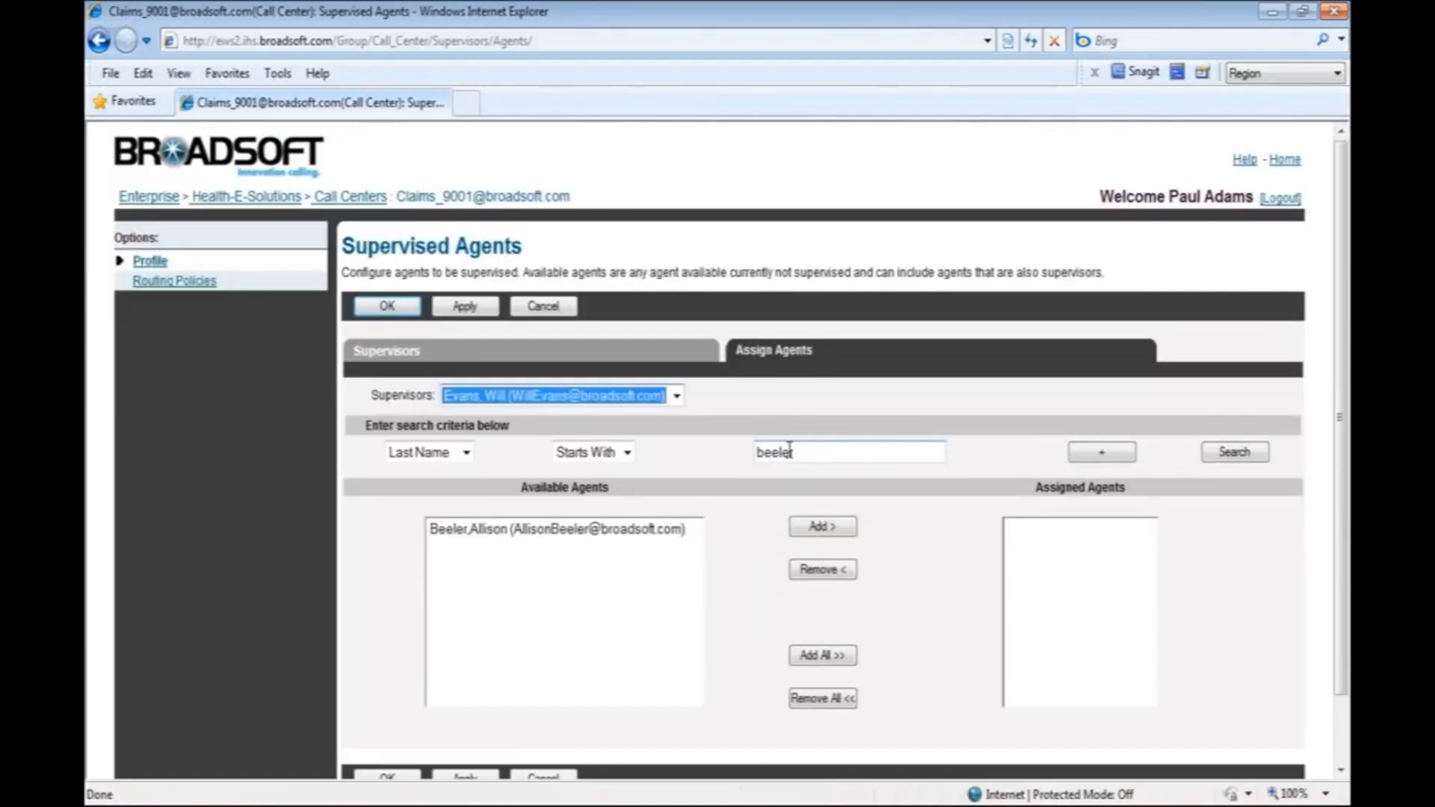
click(615, 529)
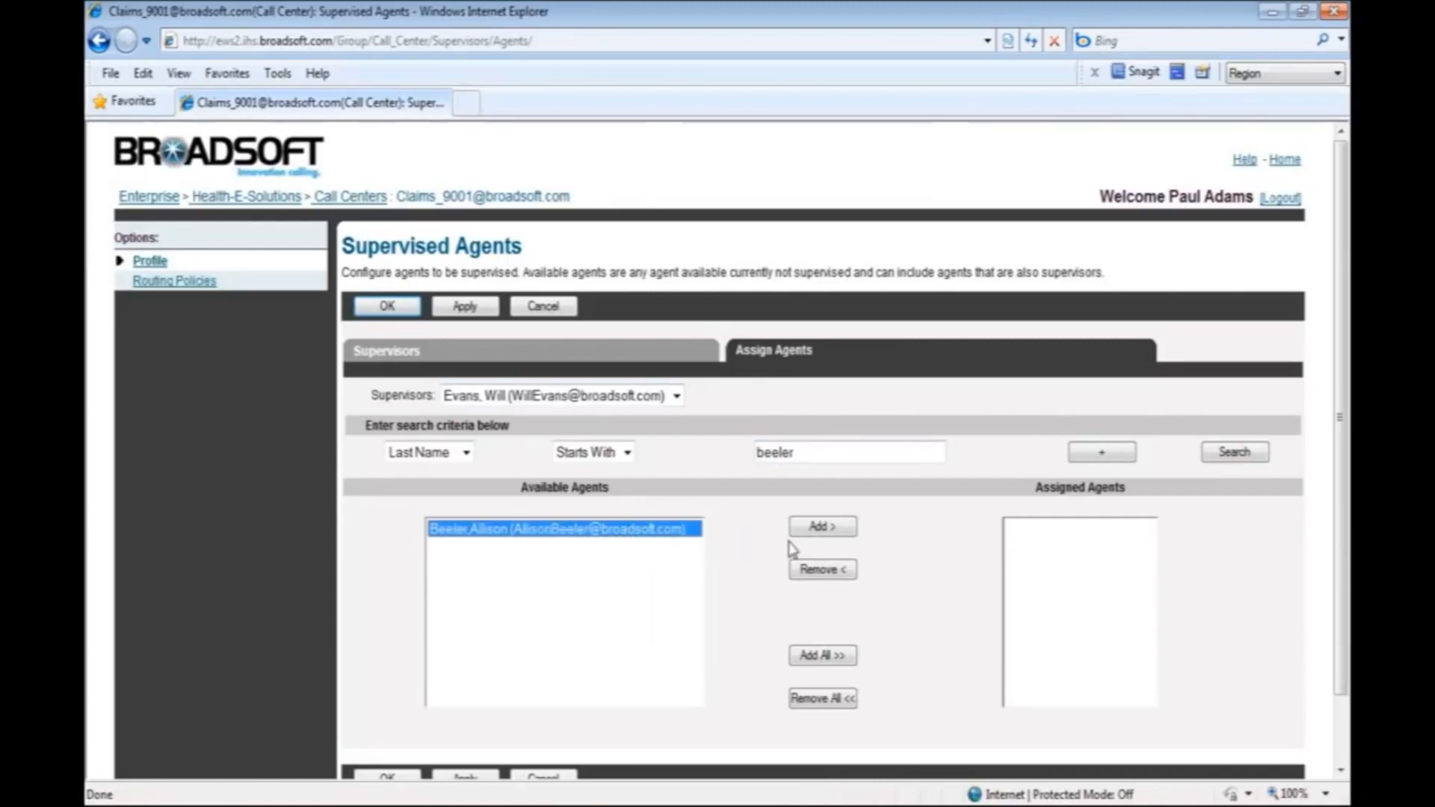
click(822, 527)
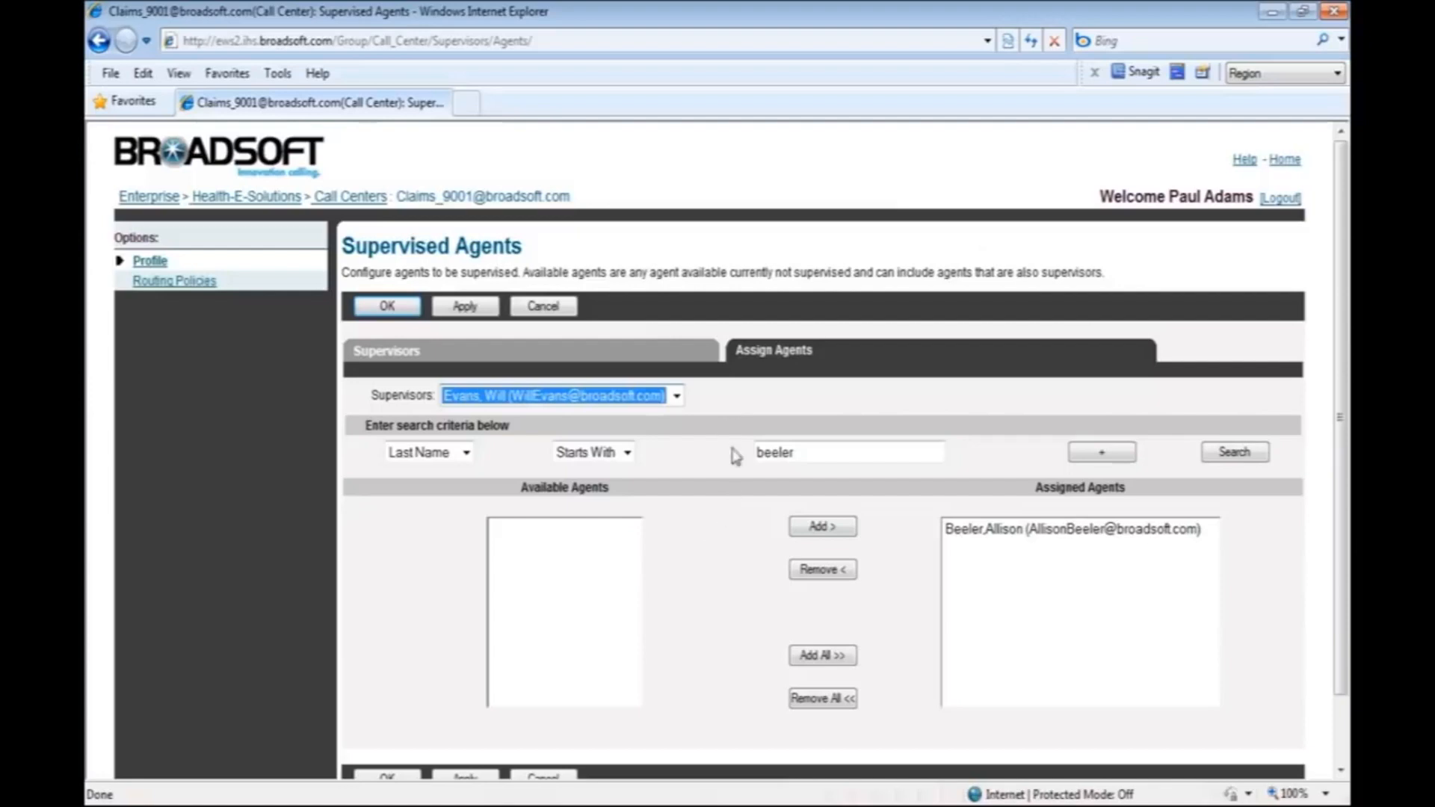
click(479, 309)
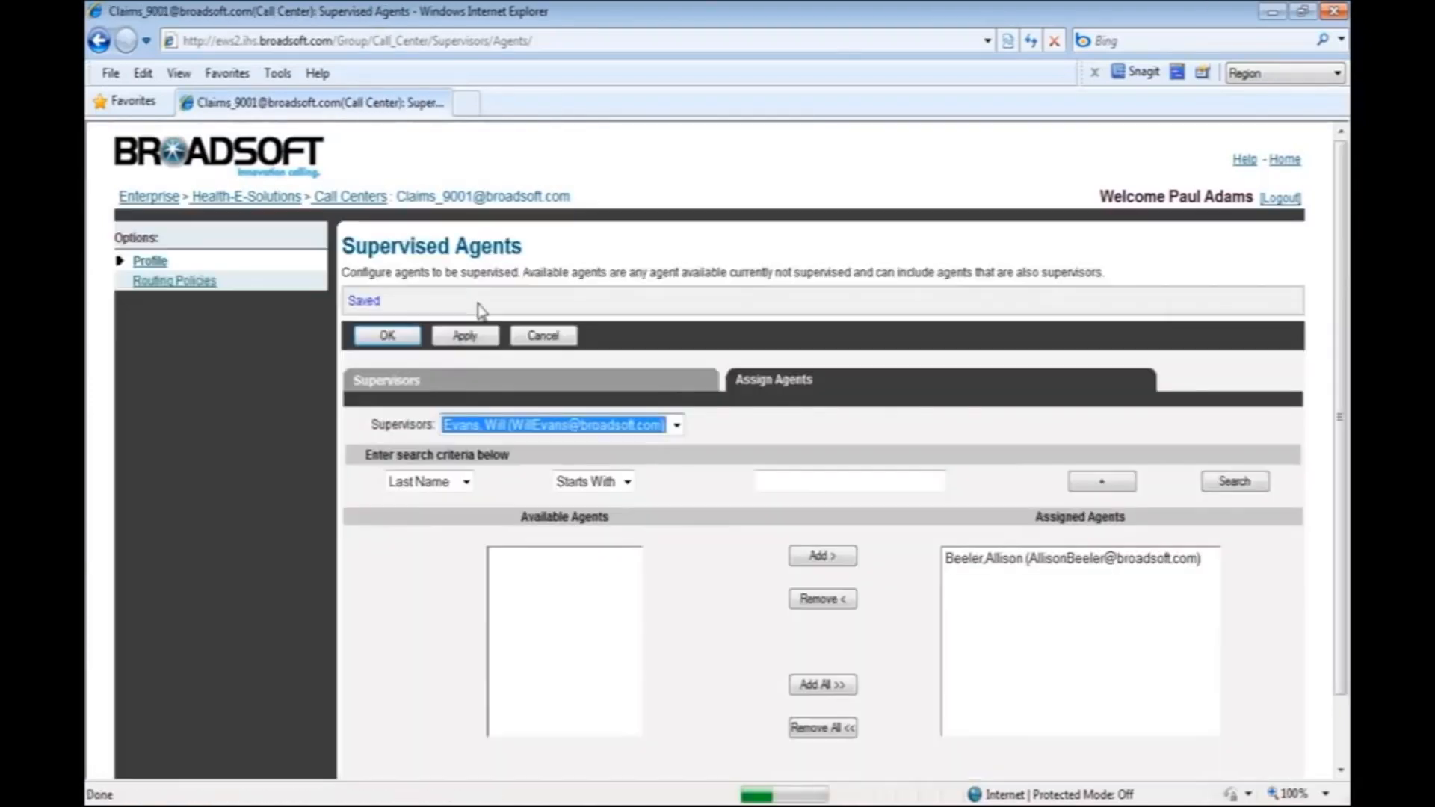
click(389, 335)
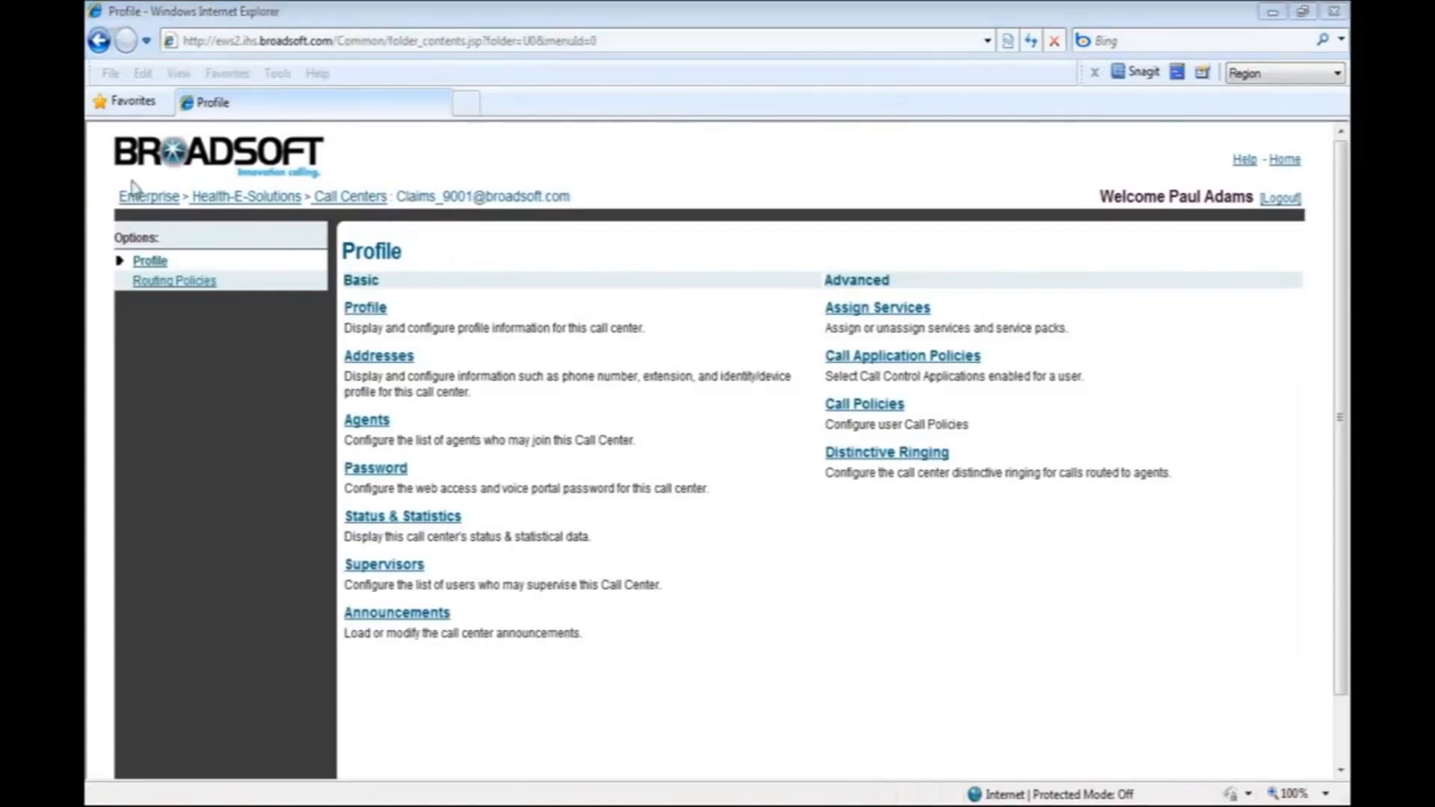
In the call center's announcements, enable the estimated wait message for queued calls, set its wait time limit to 20 minutes and apply.
click(376, 614)
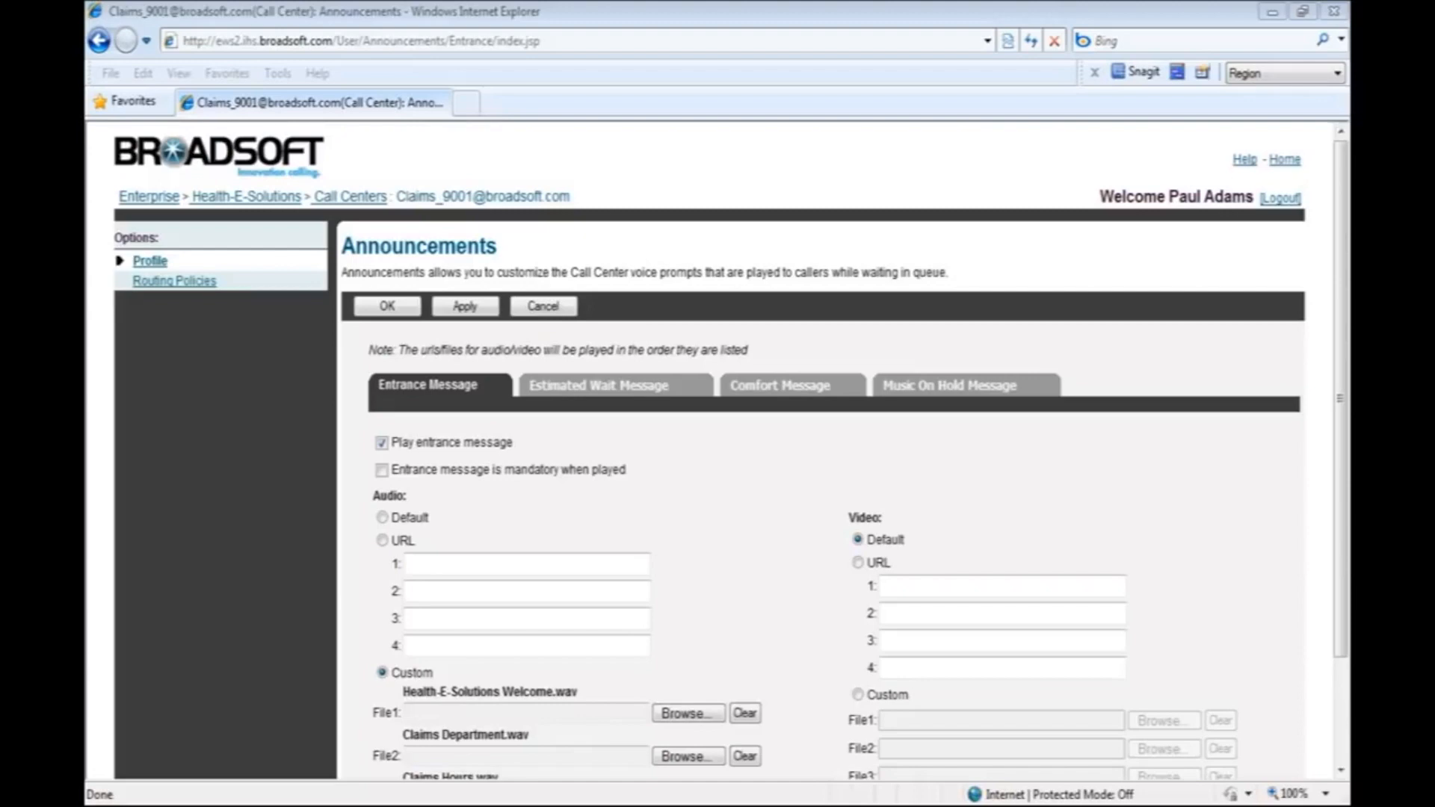
click(607, 388)
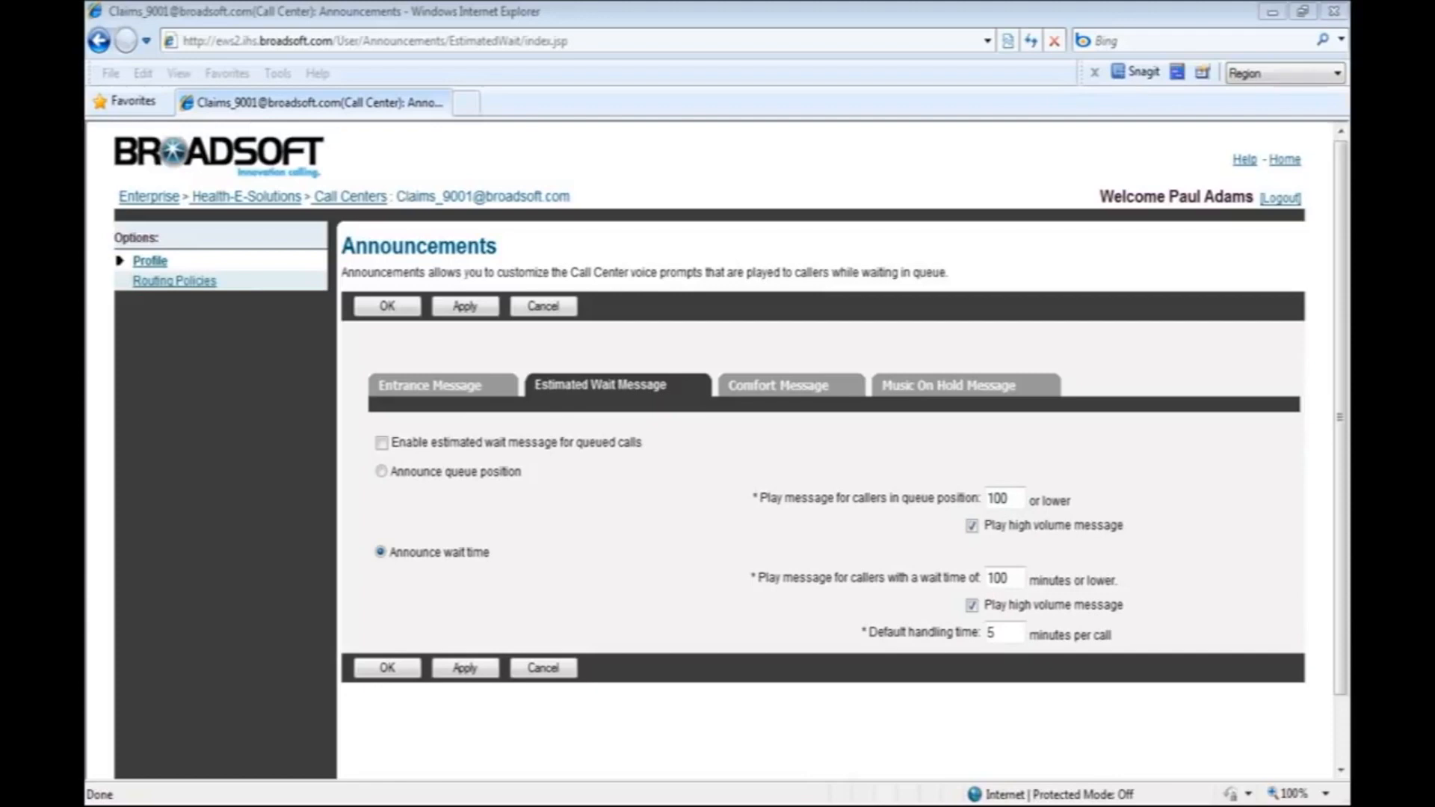
click(382, 443)
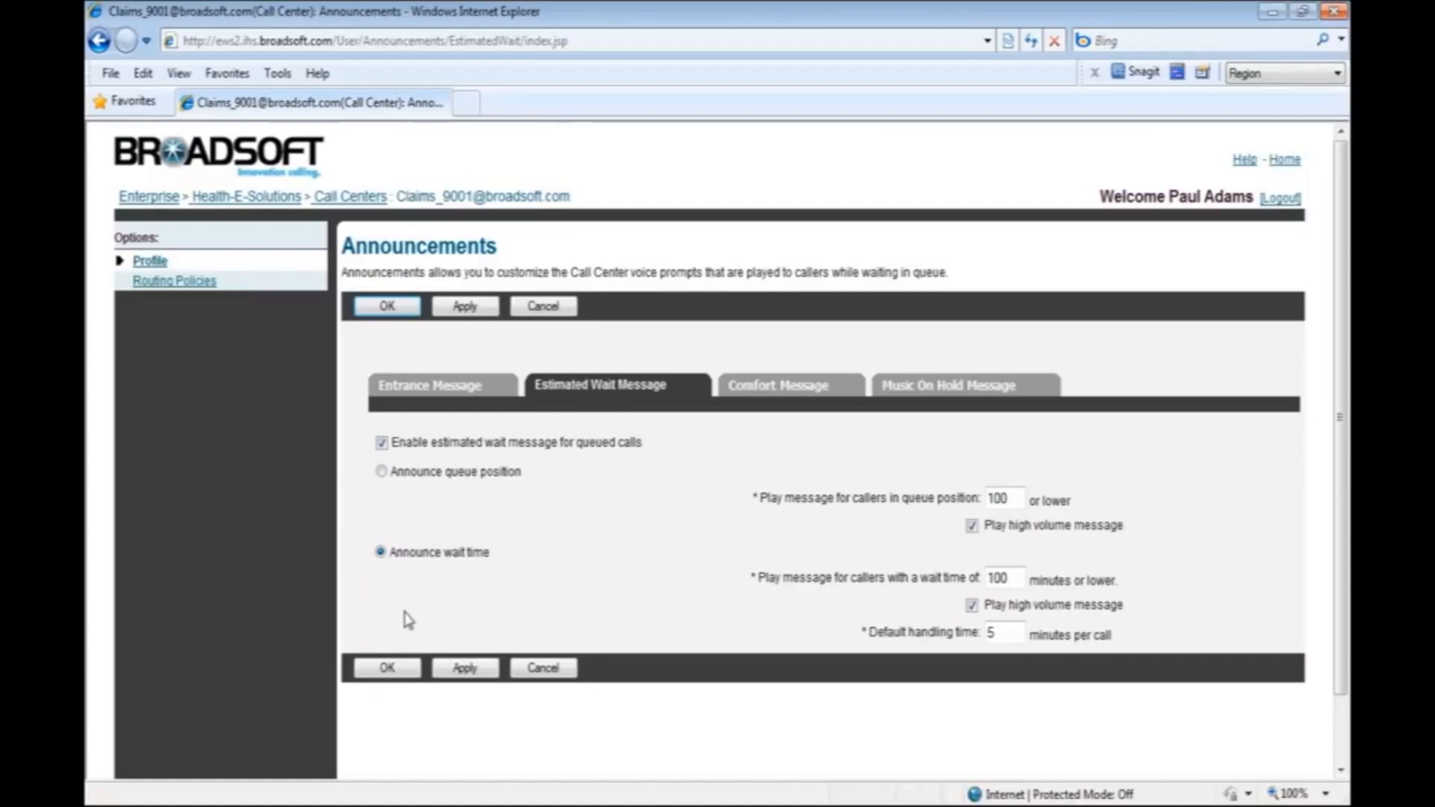
click(1017, 578)
key(BackSpace)
key(BackSpace)
key(BackSpace)
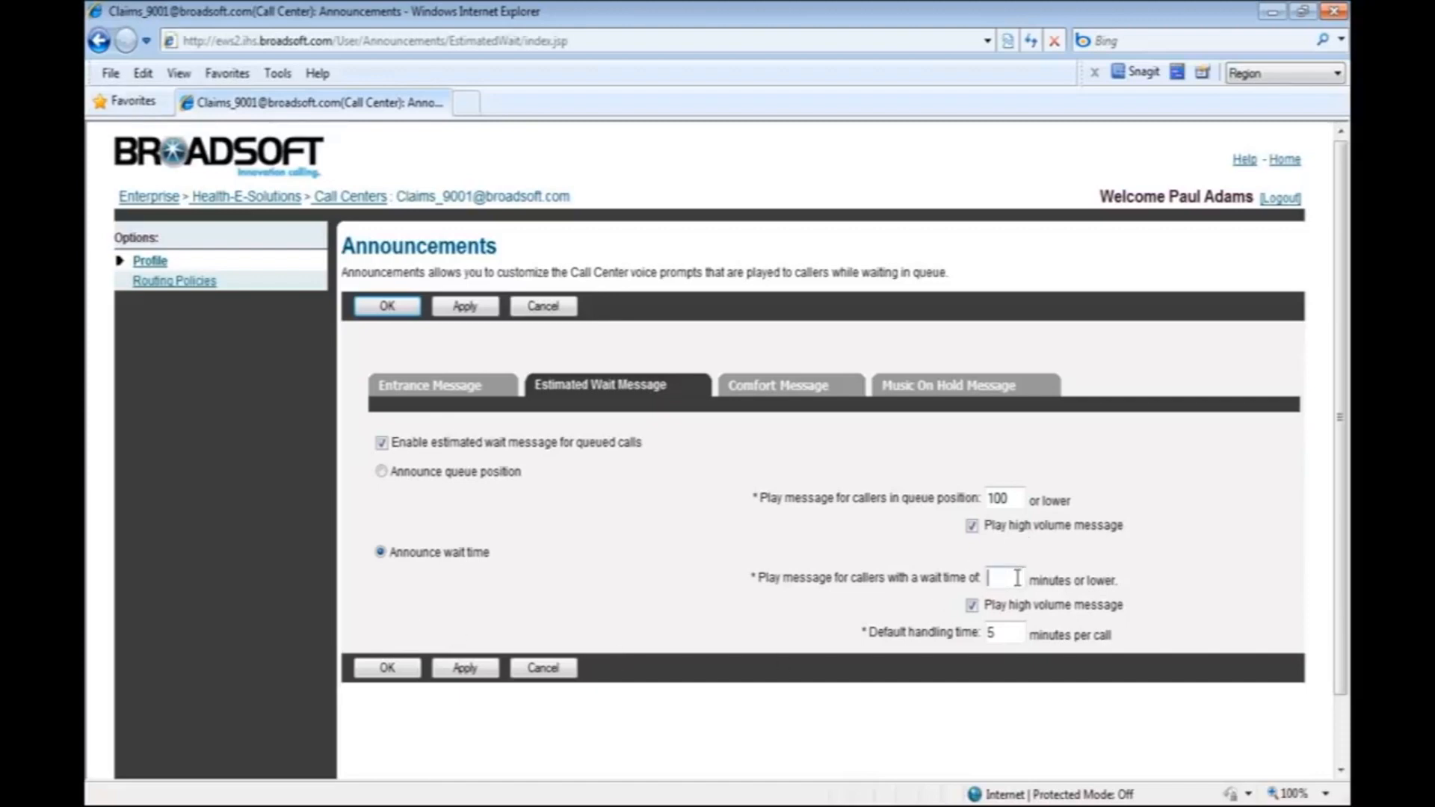
text(20)
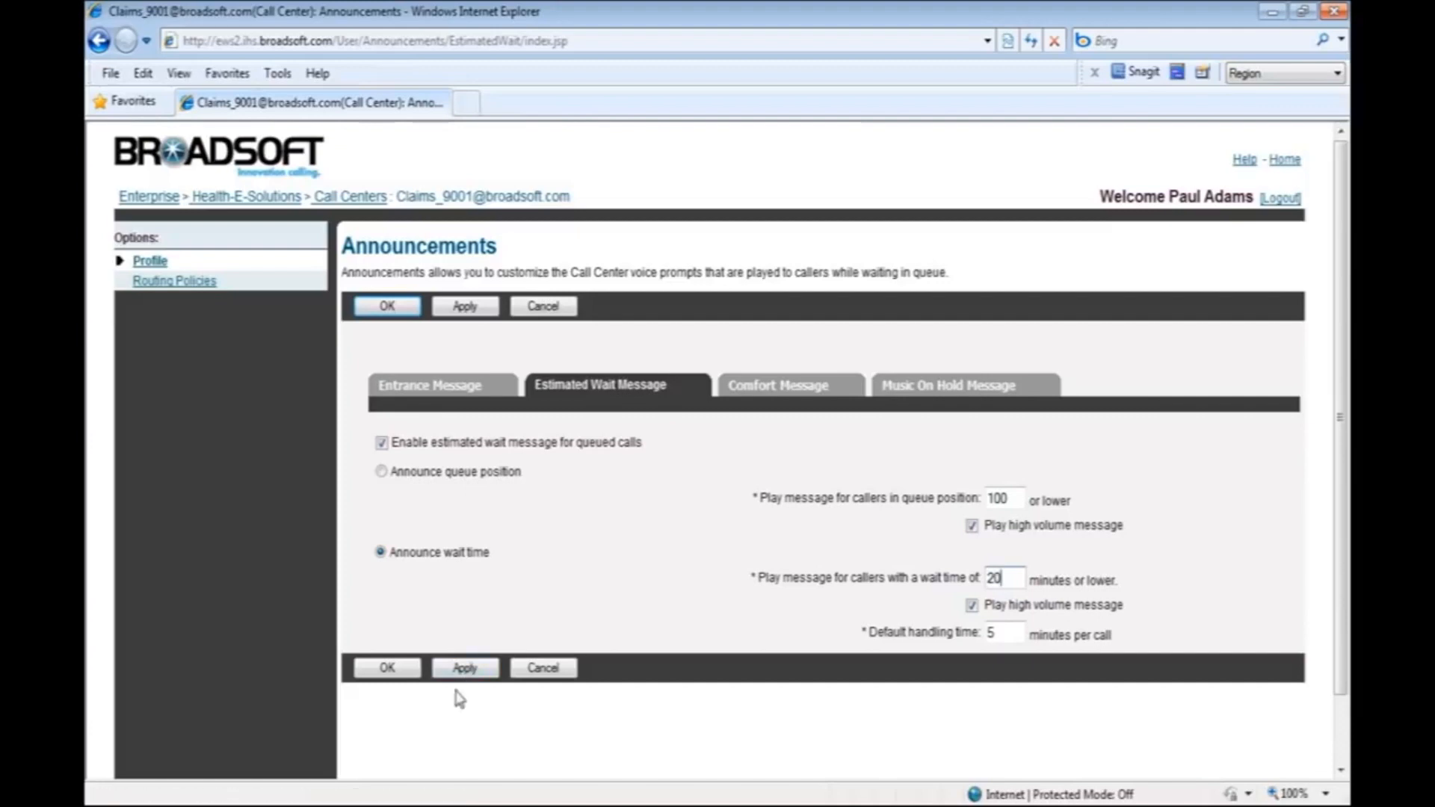
click(463, 669)
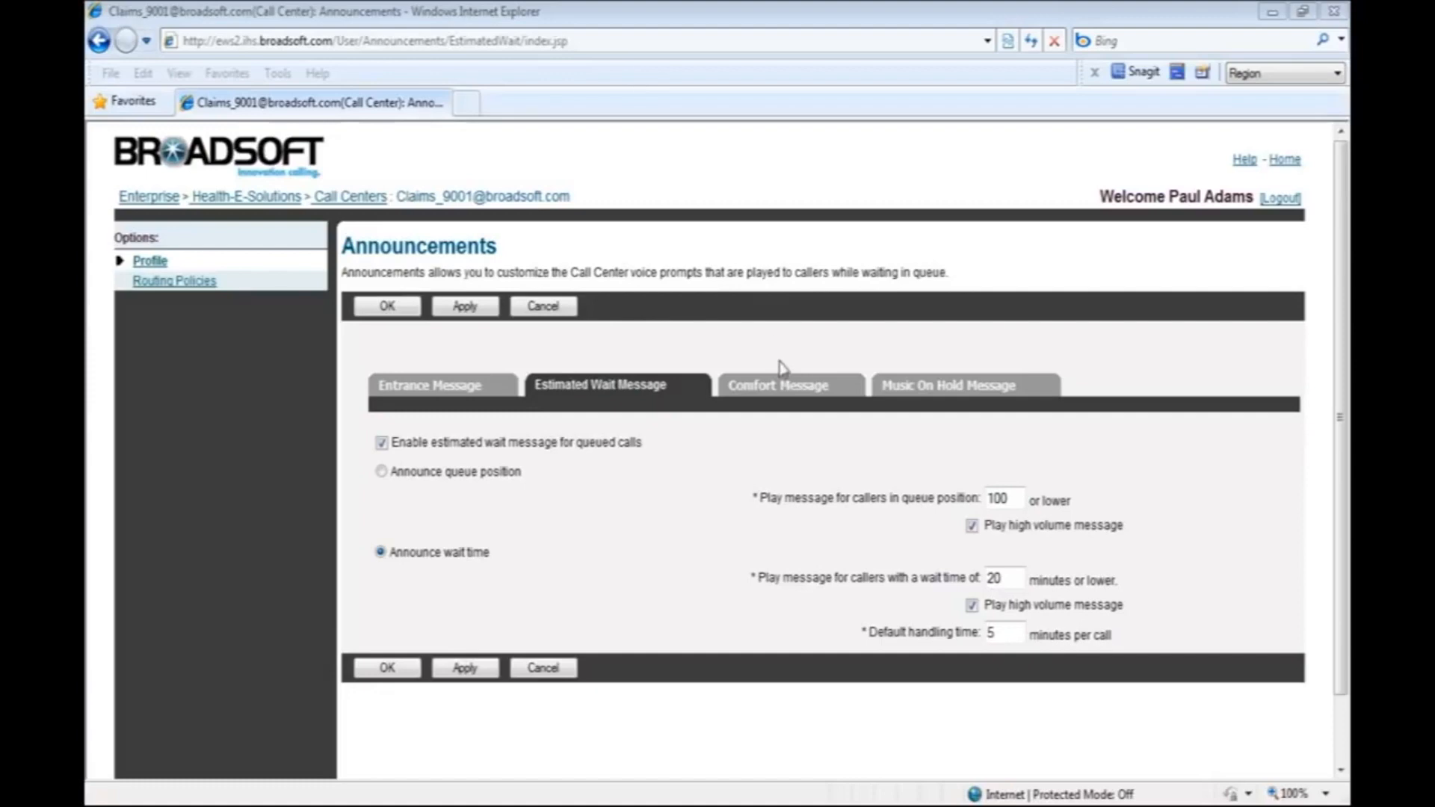
Set the time between comfort messages to 20 seconds and apply the change.
click(787, 396)
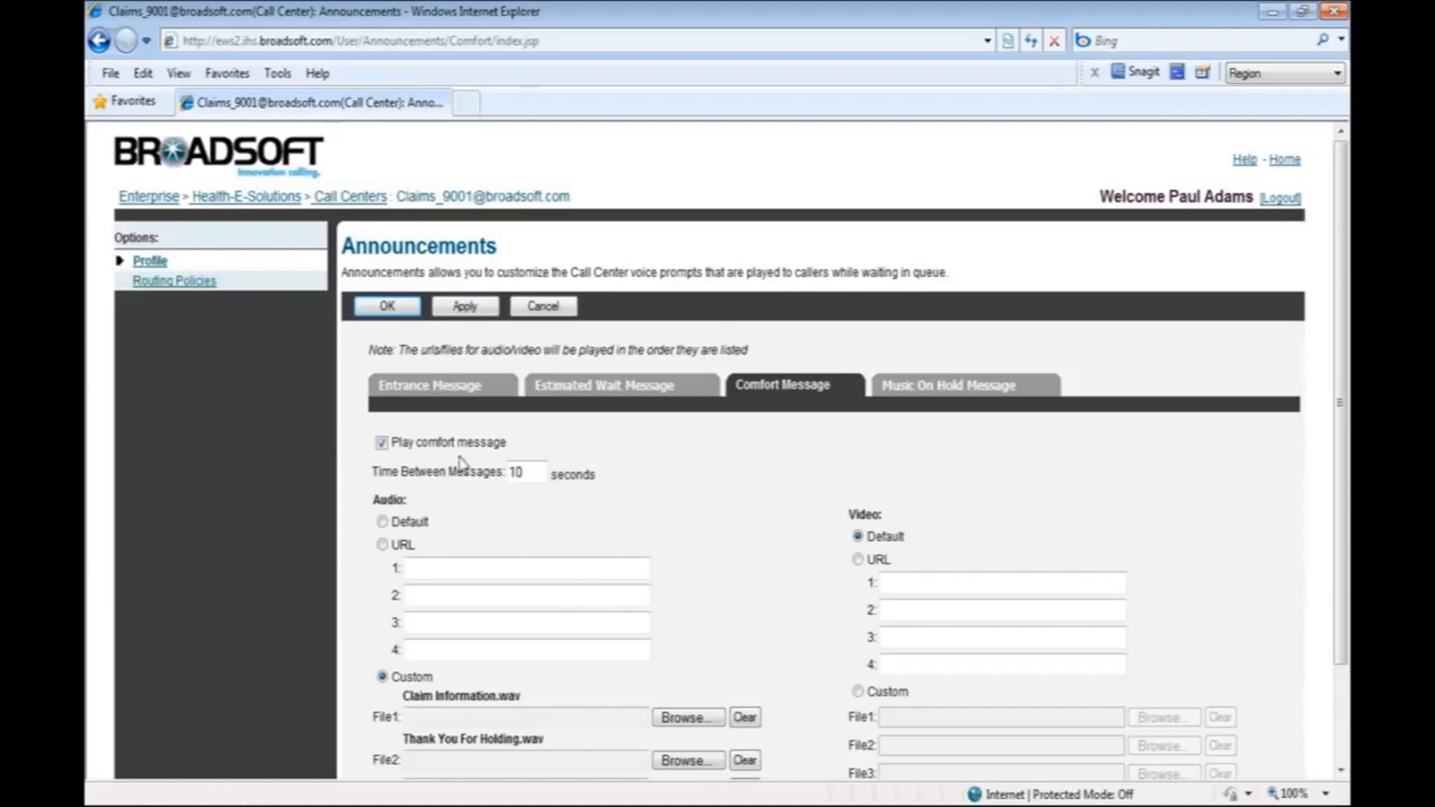
click(527, 472)
key(BackSpace)
key(BackSpace)
text(20)
scroll(354, 626, down, 2)
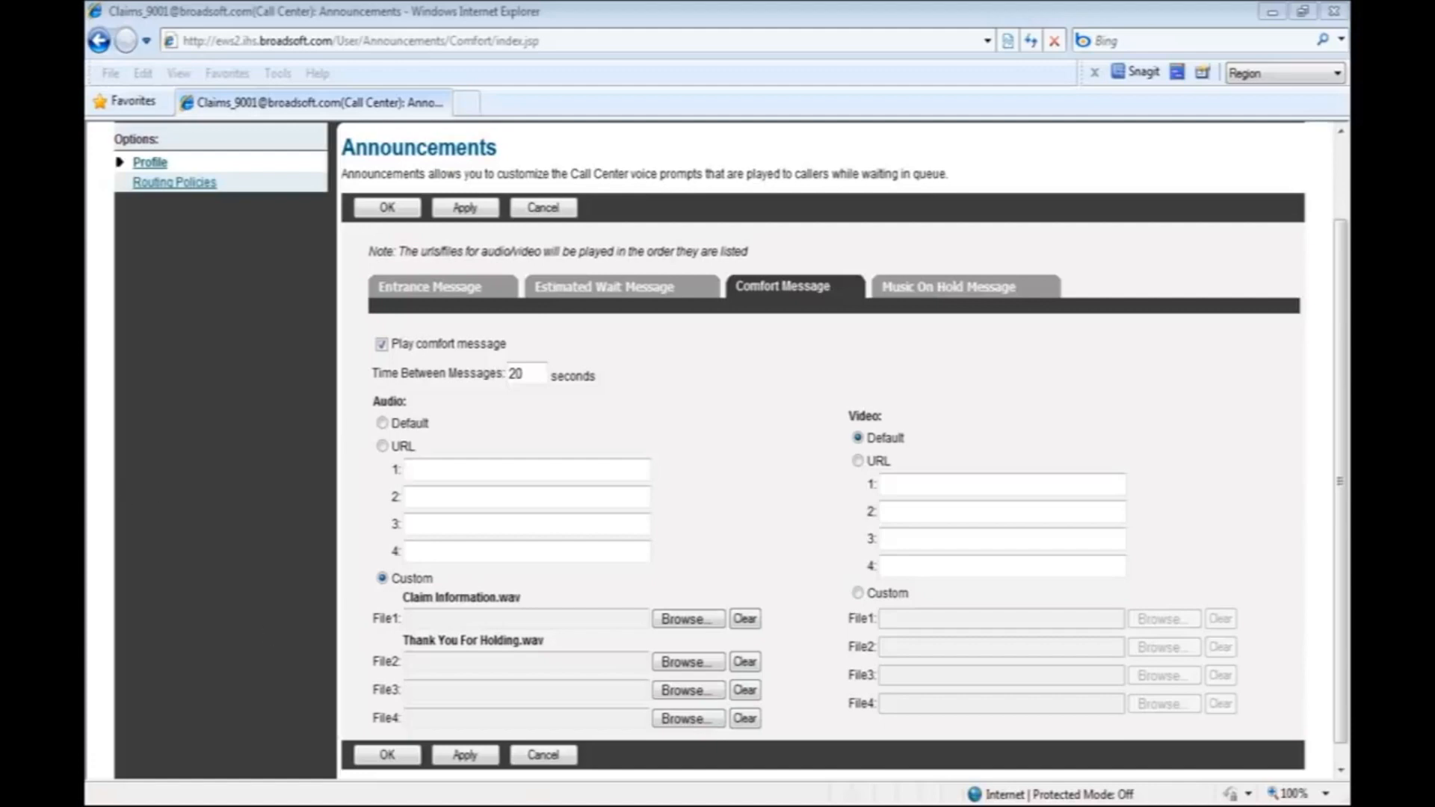
click(467, 756)
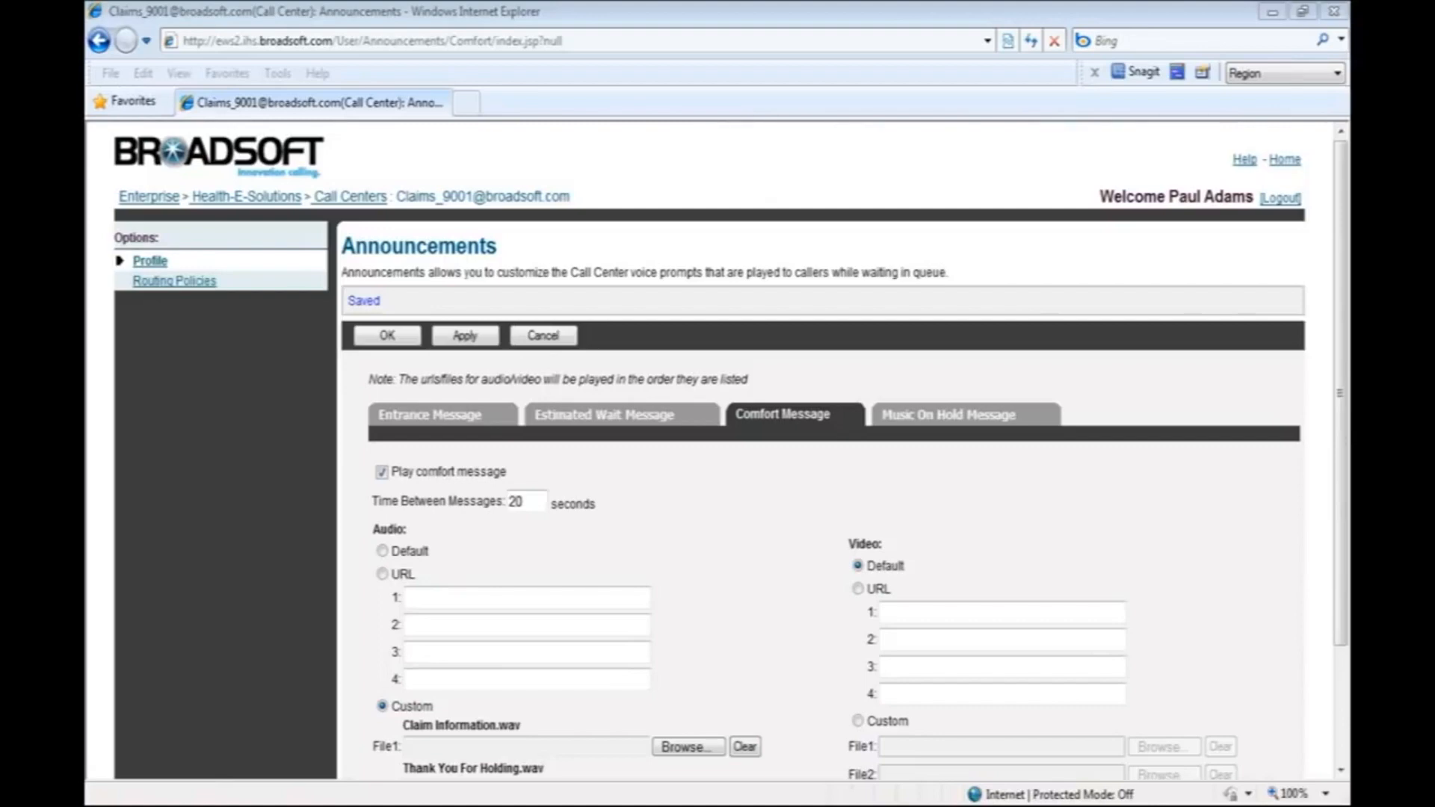
Review the music on hold message settings for queued calls, apply them with the default audio and video, and close the announcements.
click(958, 419)
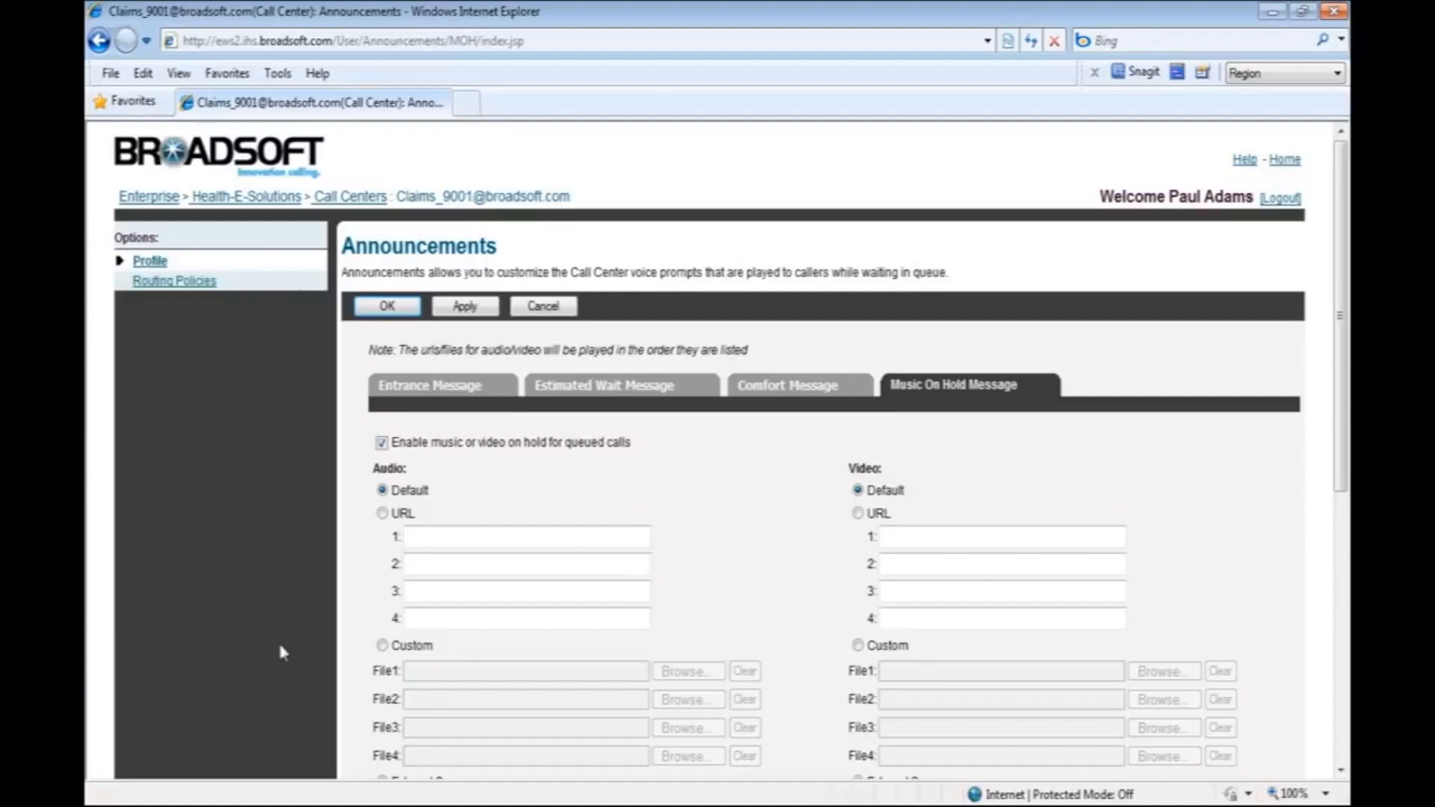
scroll(733, 625, down, 5)
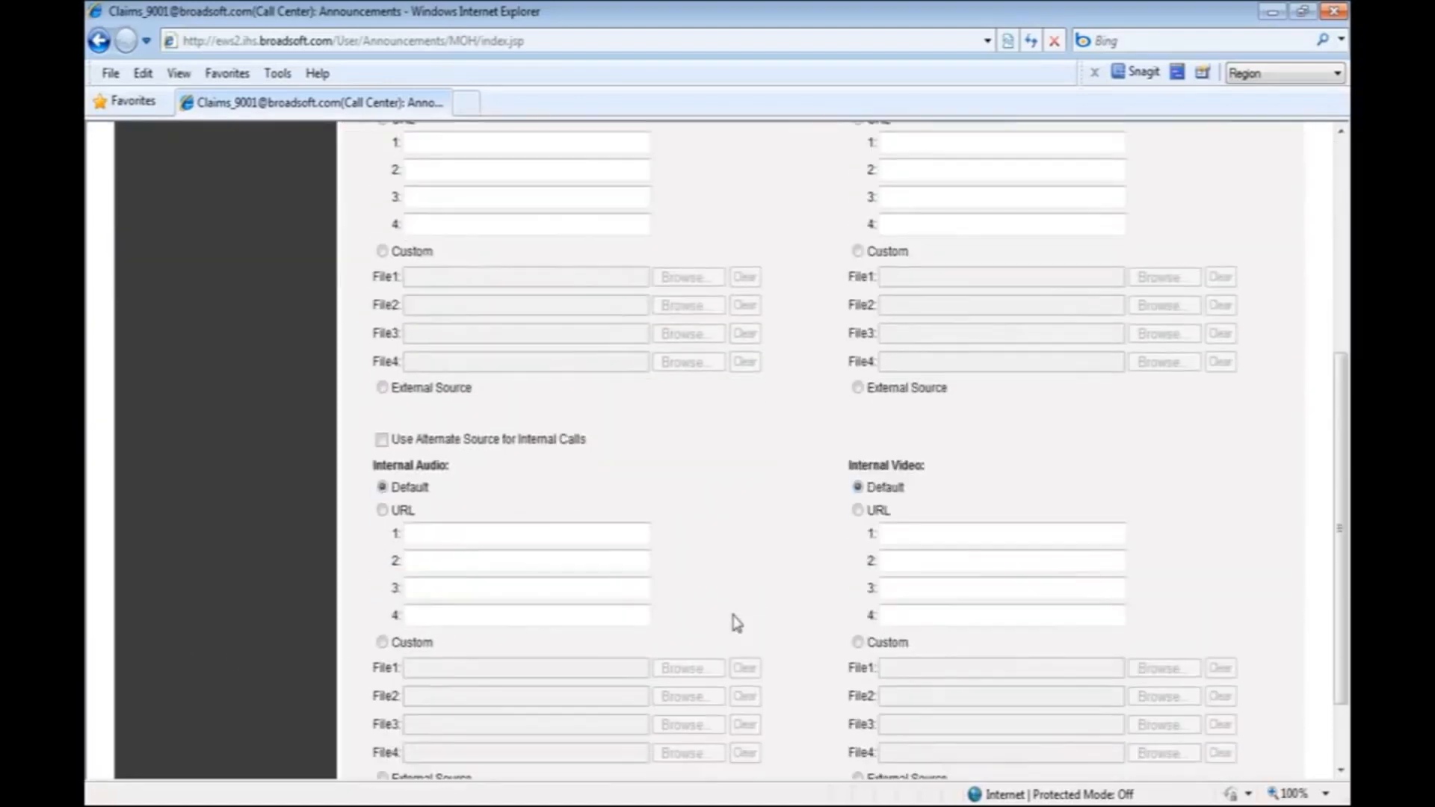
scroll(736, 622, down, 2)
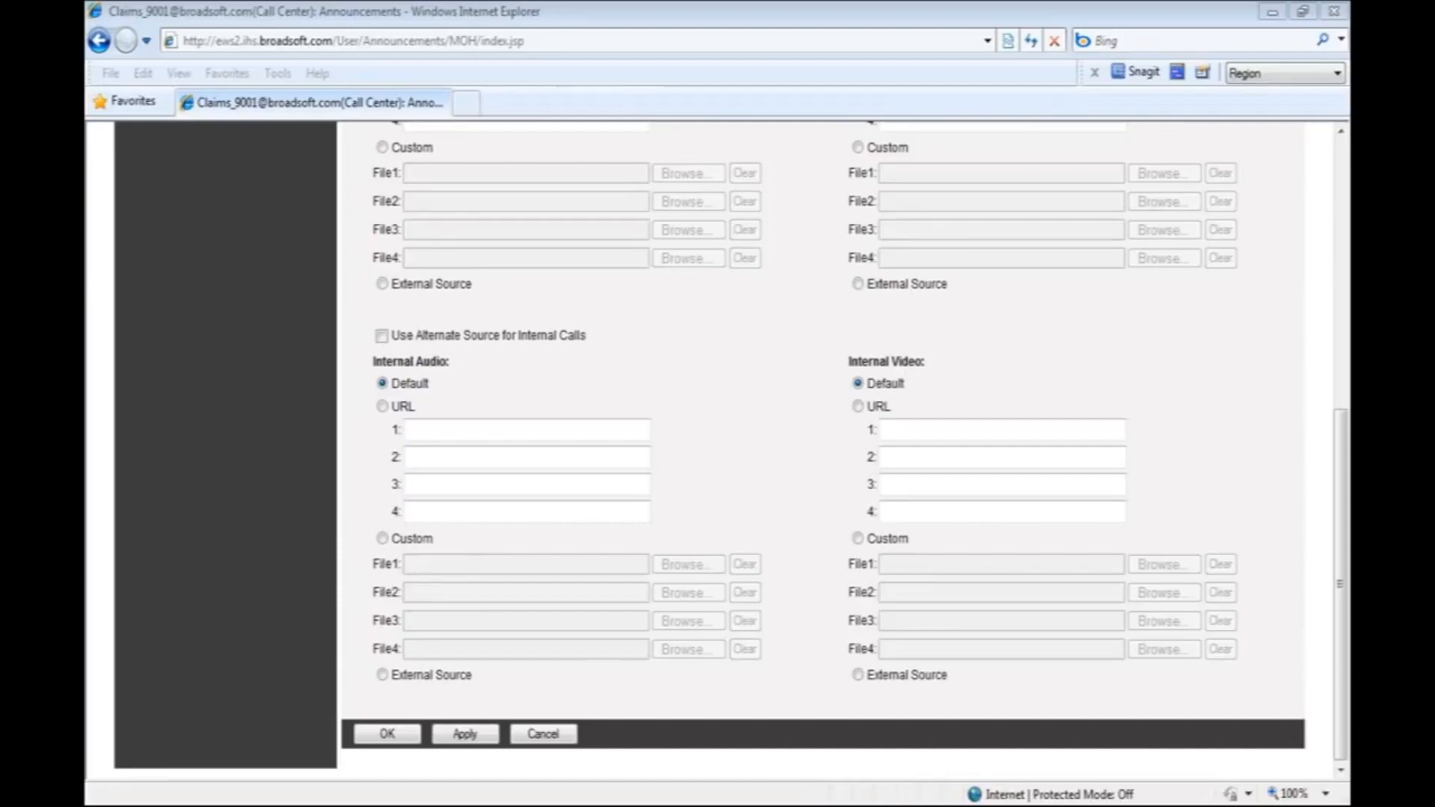
click(470, 737)
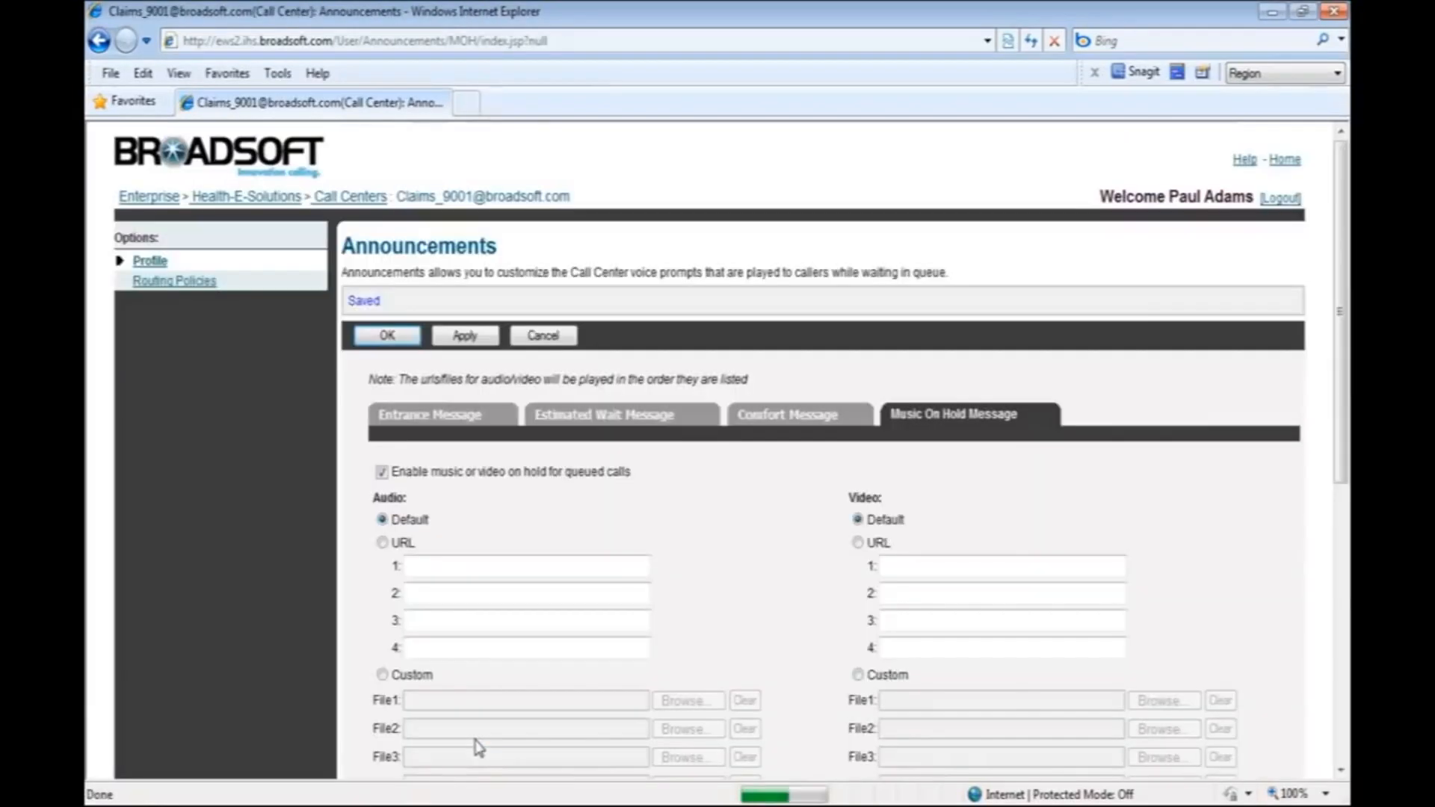
click(362, 338)
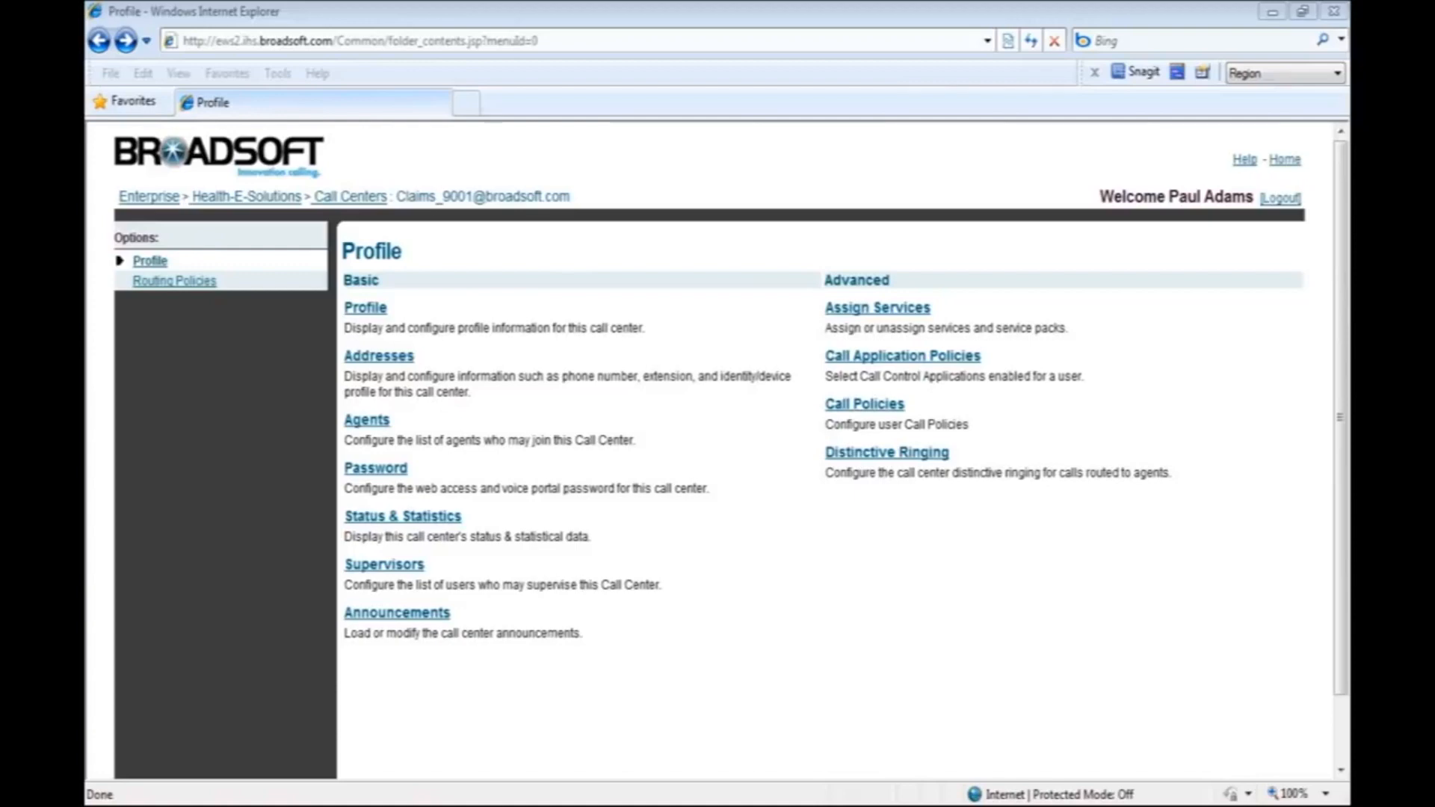
Assign the Voice Messaging User and Calling Name Retrieval services to the Claims call center and save.
click(896, 317)
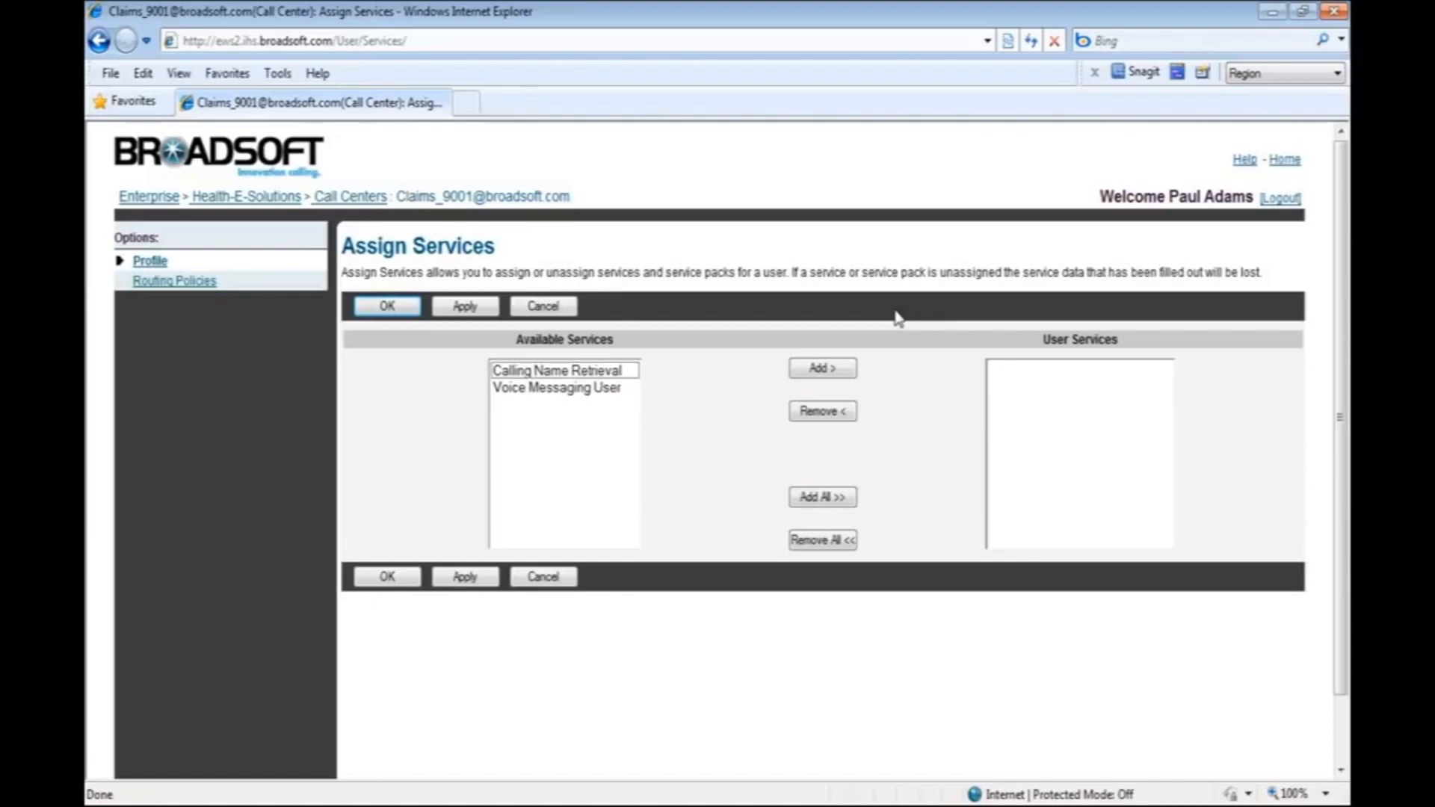
click(575, 389)
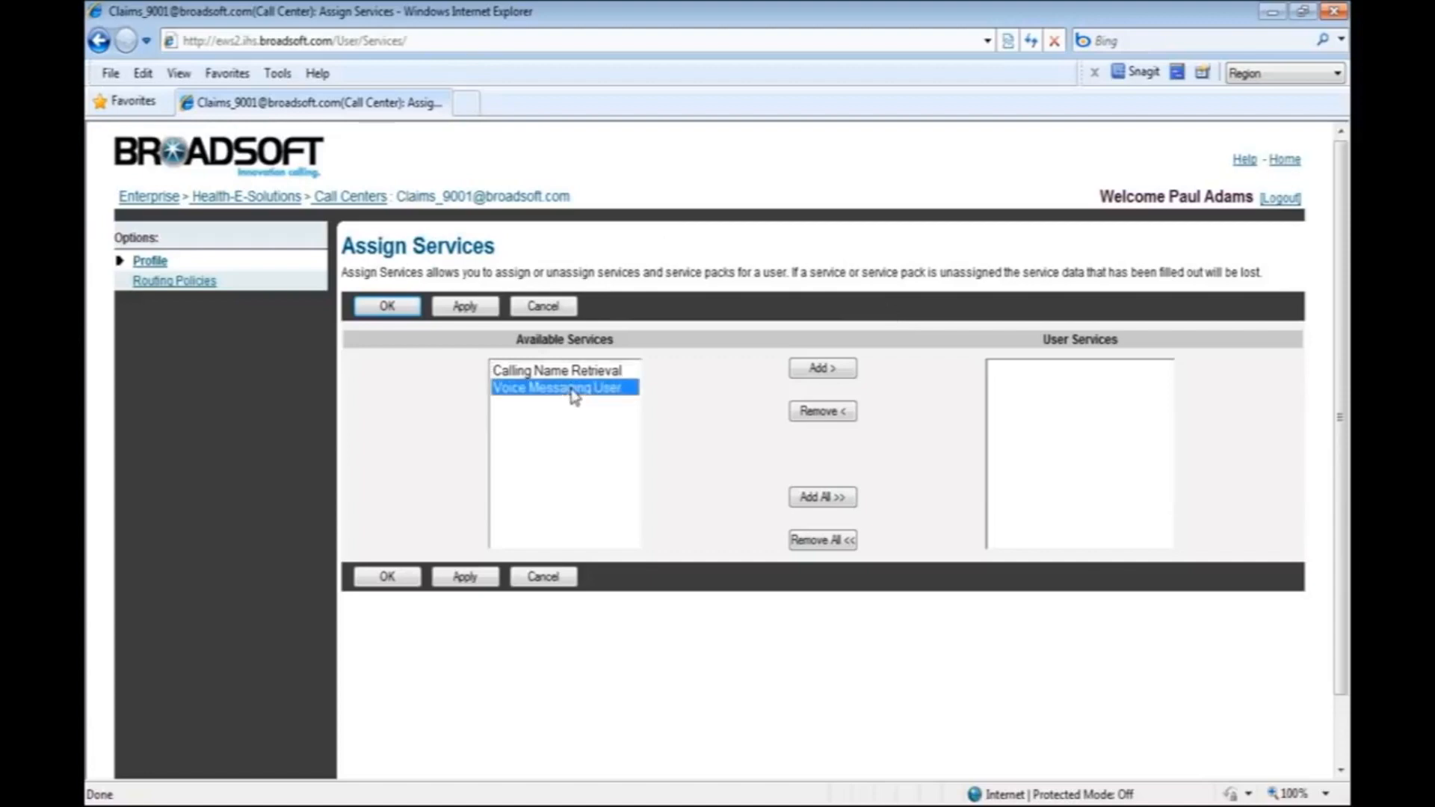
click(806, 378)
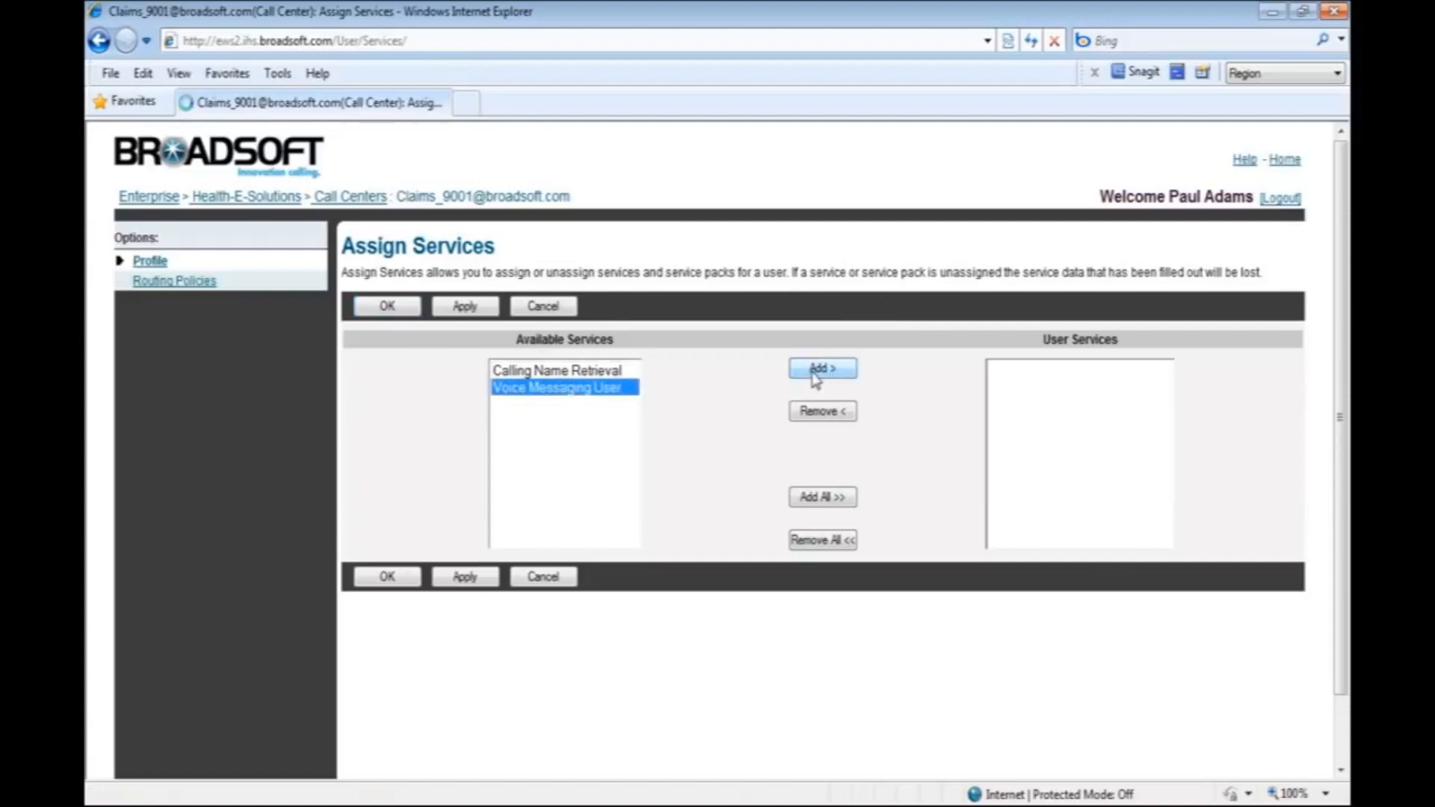
click(581, 373)
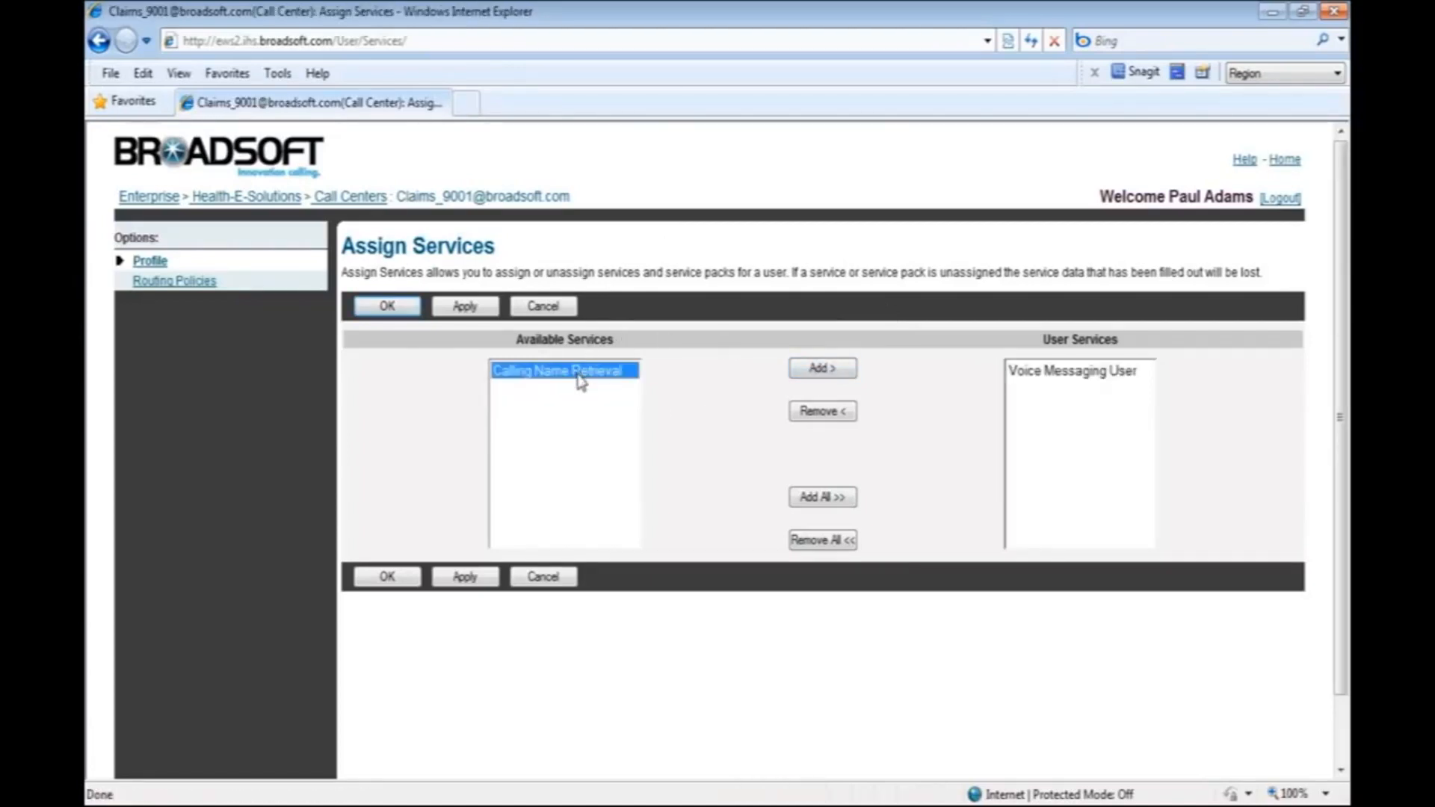
click(832, 372)
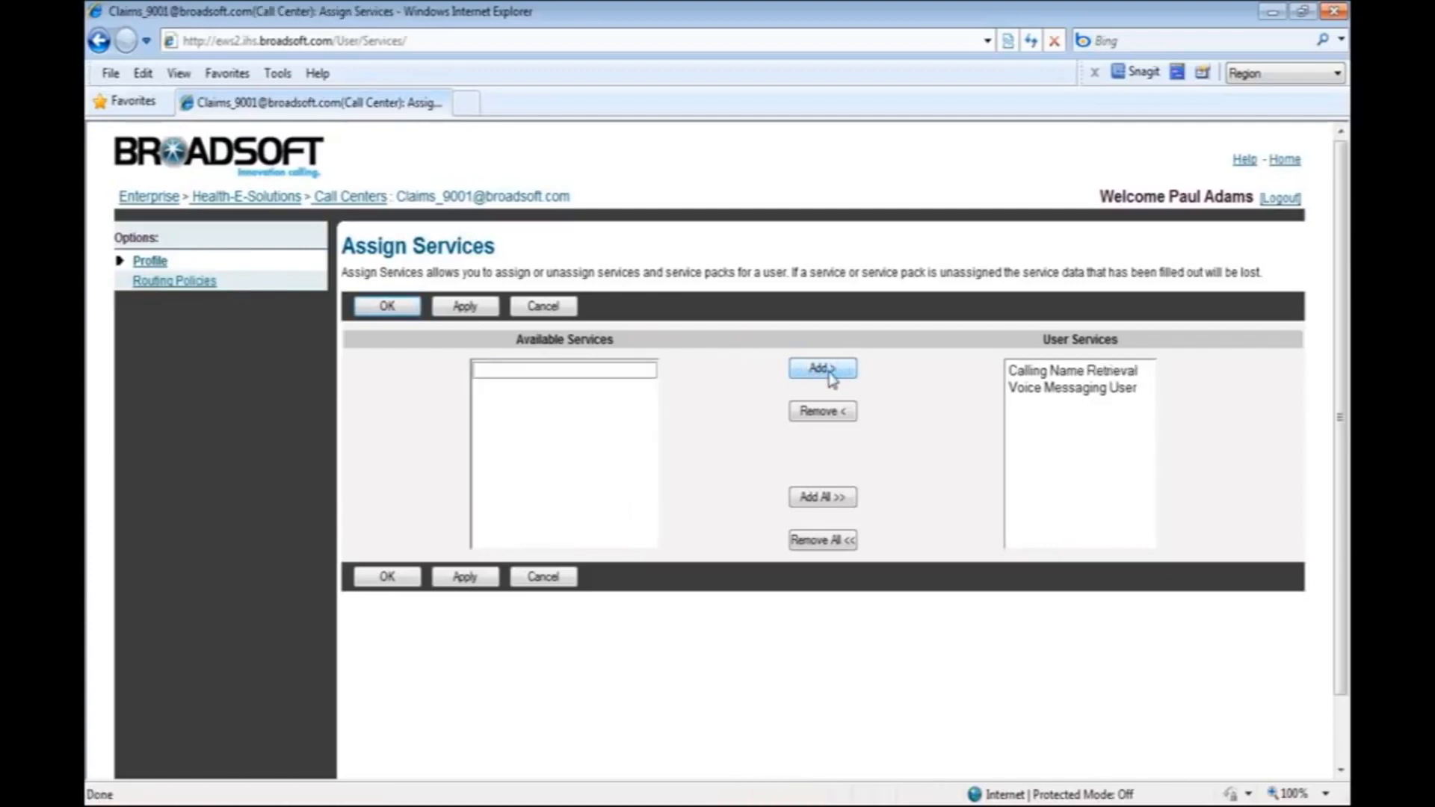
click(482, 308)
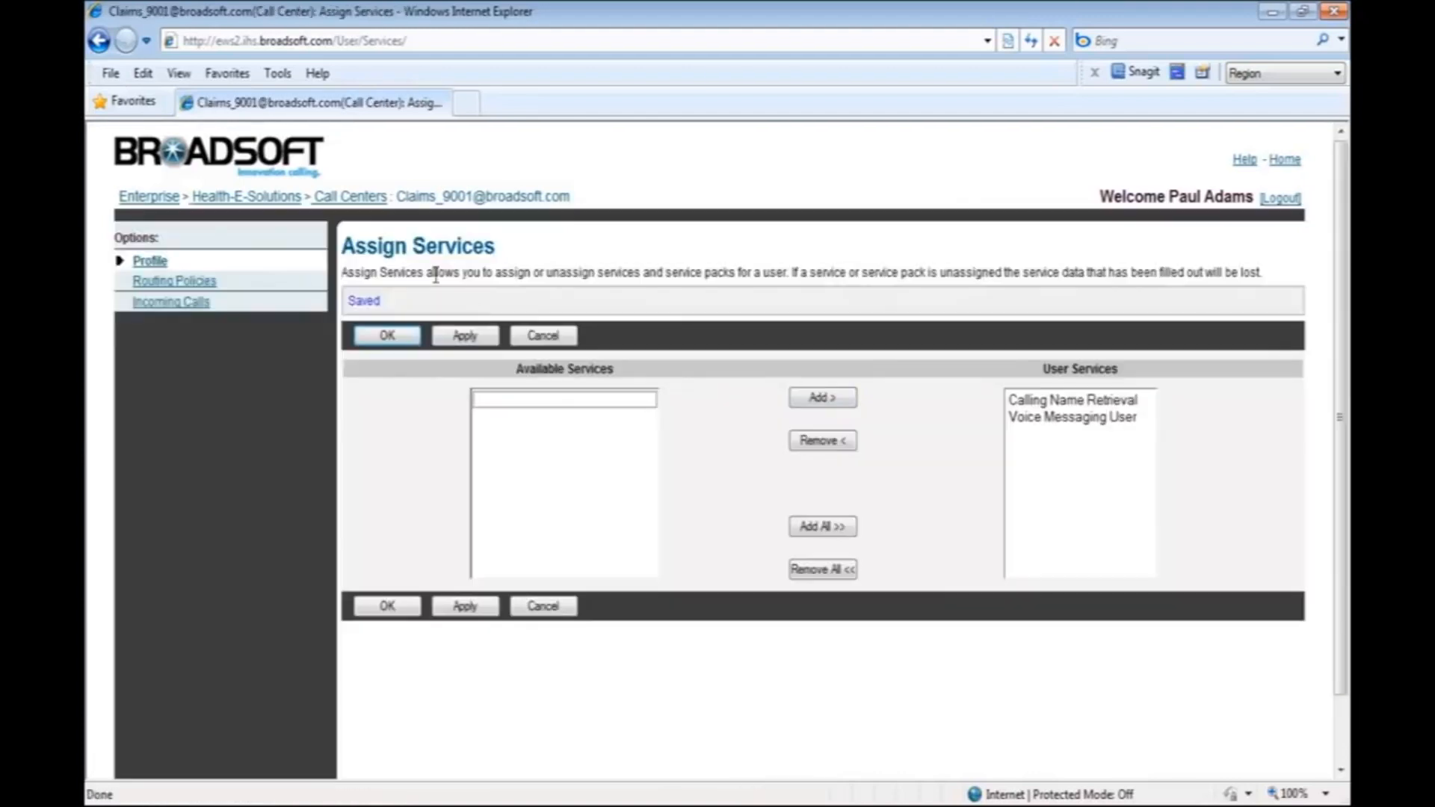
click(387, 336)
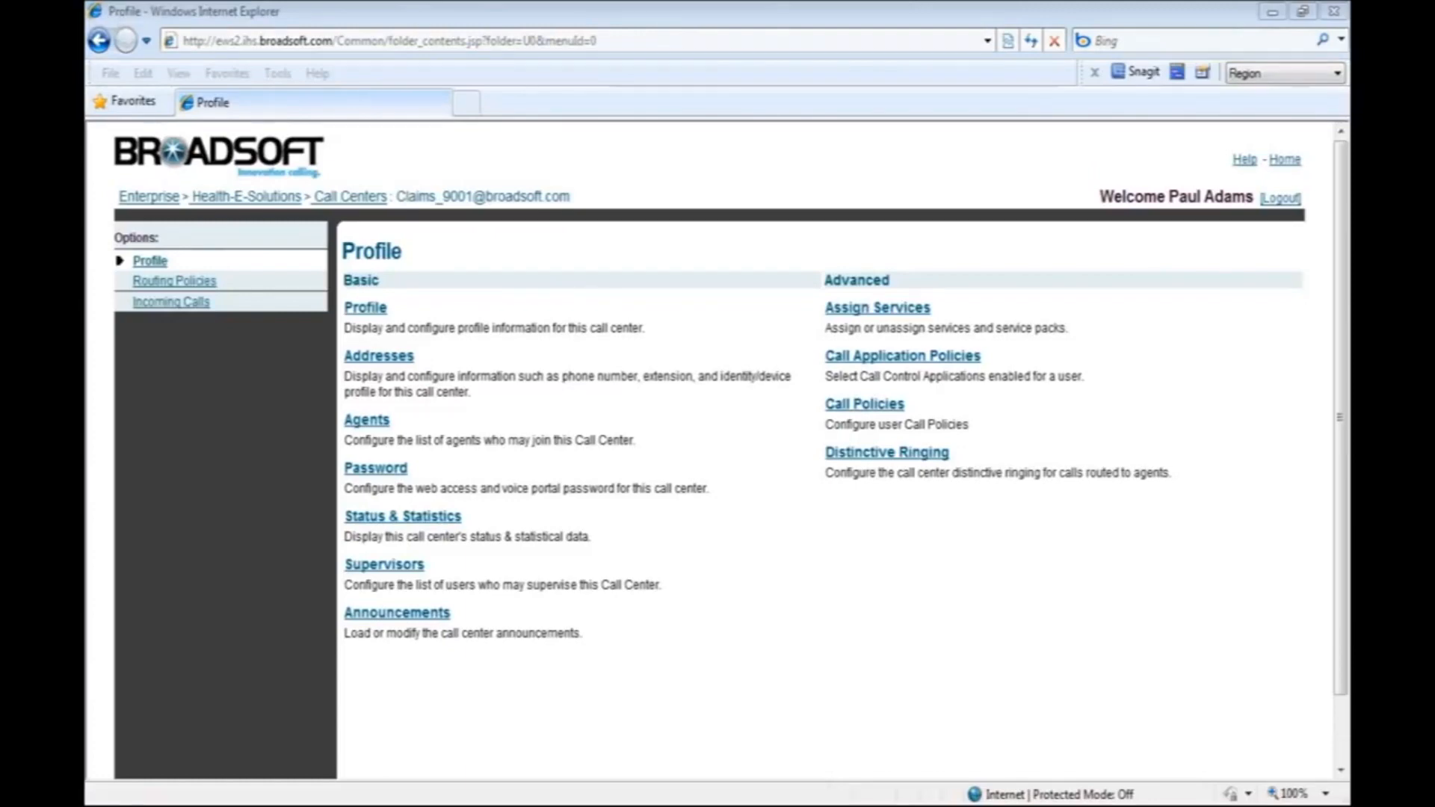
Enable distinctive ringing for call center calls with the Long-Long ring pattern and save.
click(925, 453)
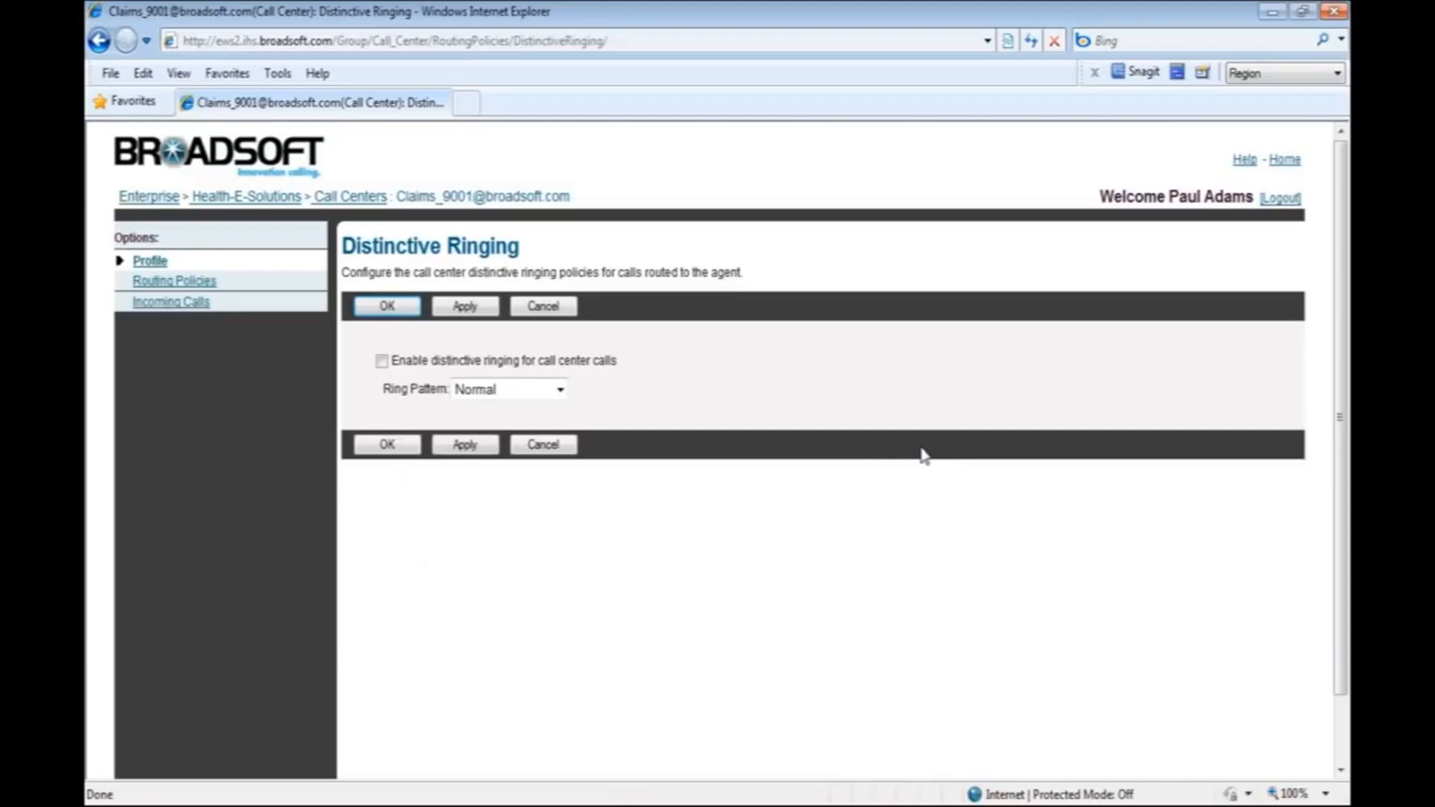
click(560, 389)
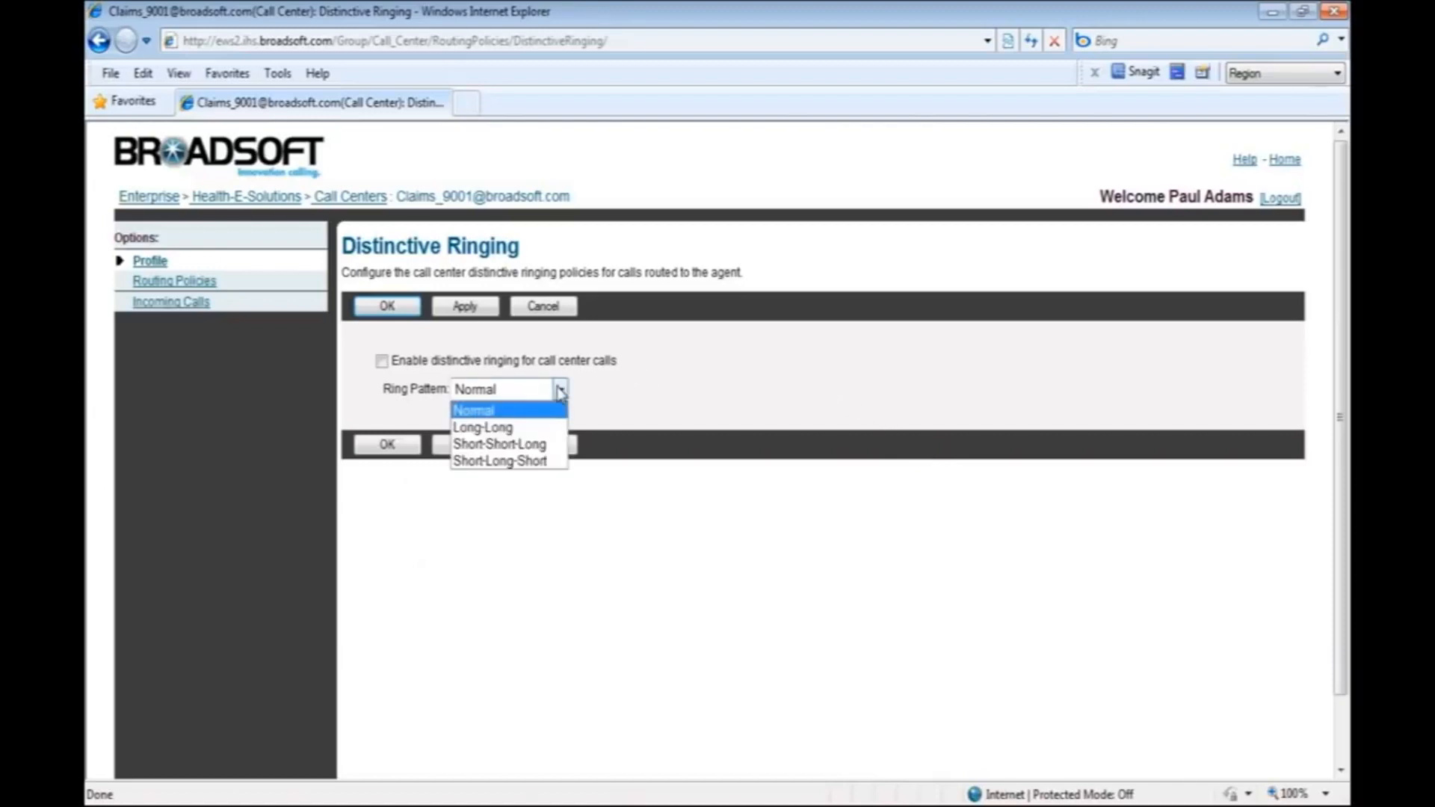
click(536, 432)
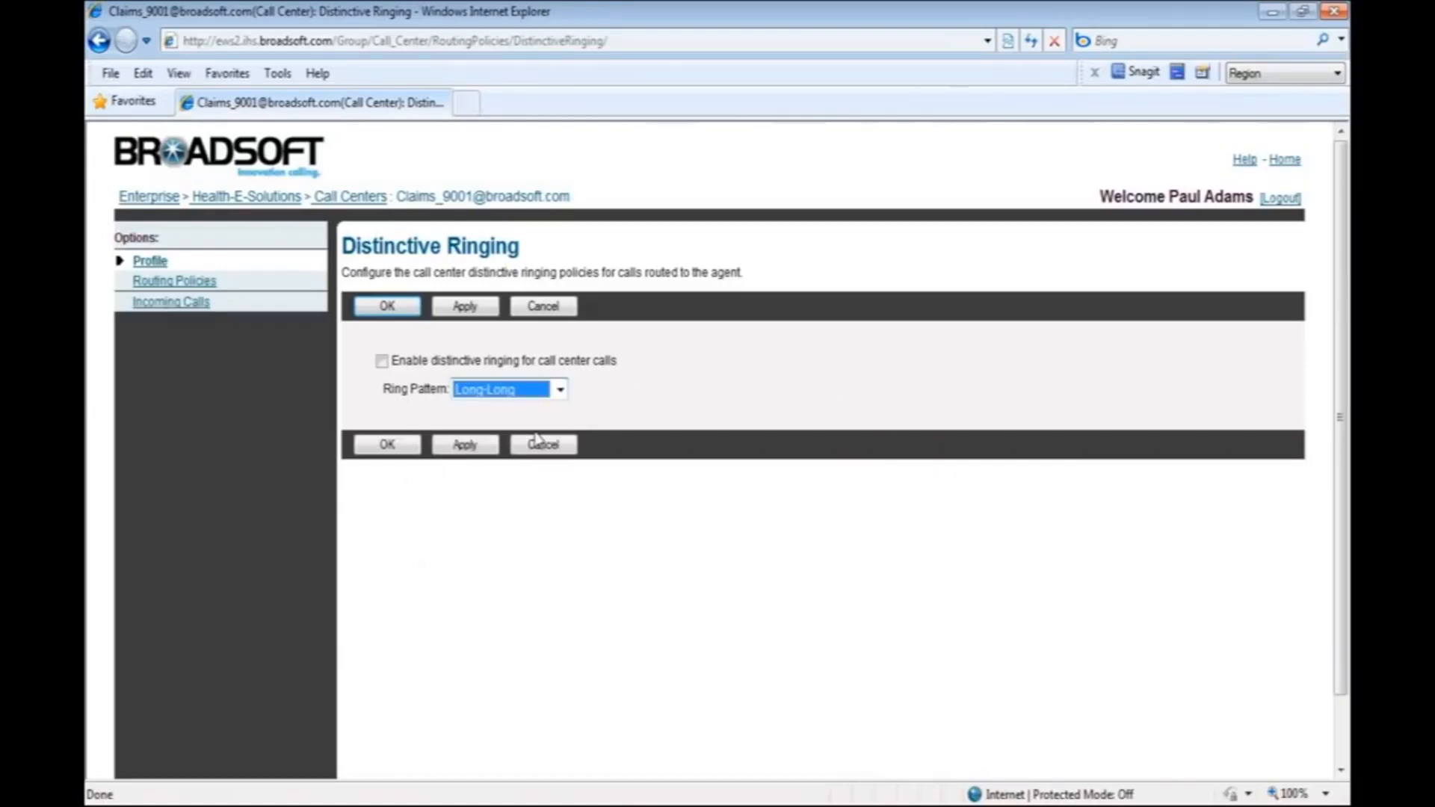
click(382, 361)
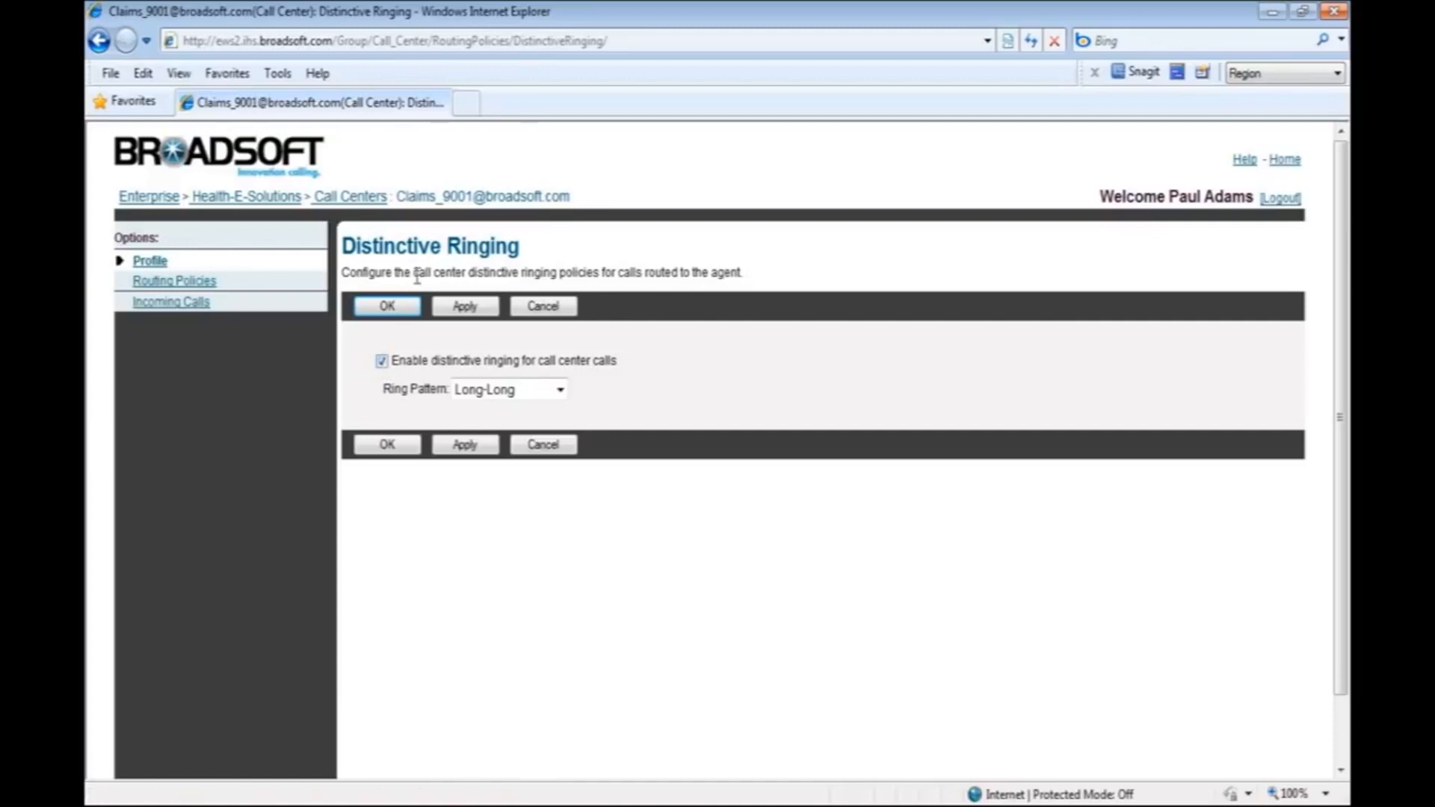
click(467, 306)
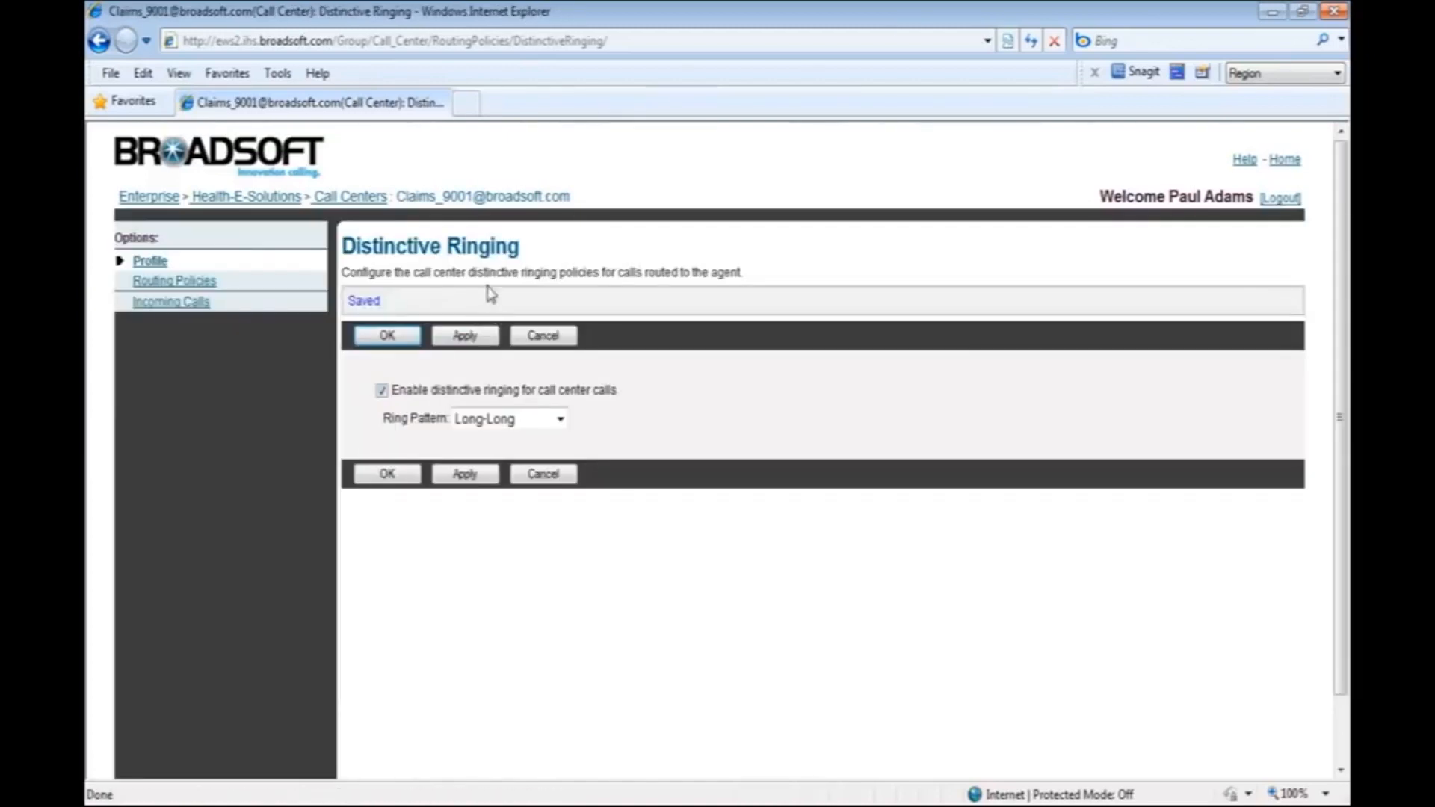
click(388, 336)
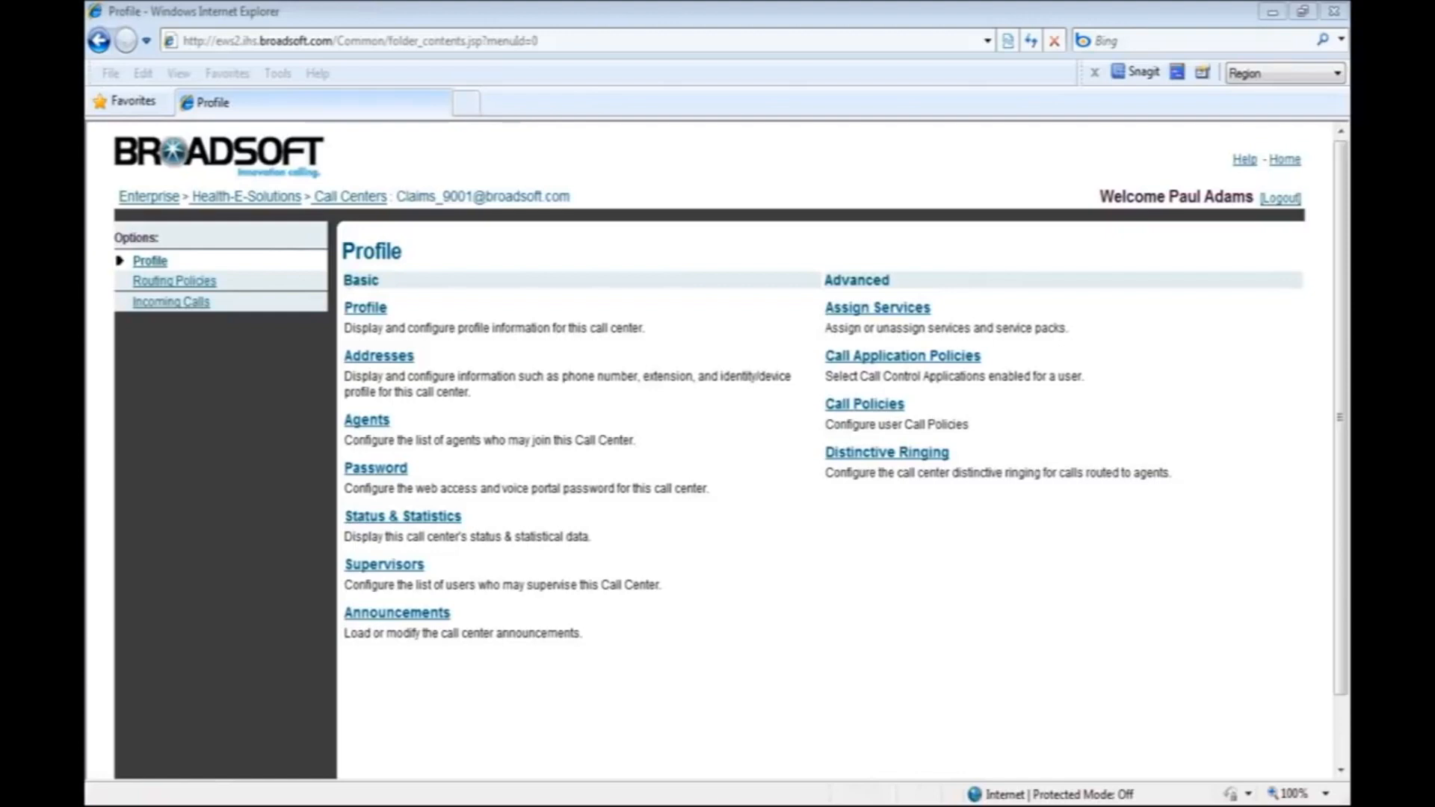
Return to the Health-E-Solutions group's call center list and open the agent unavailable codes.
click(350, 197)
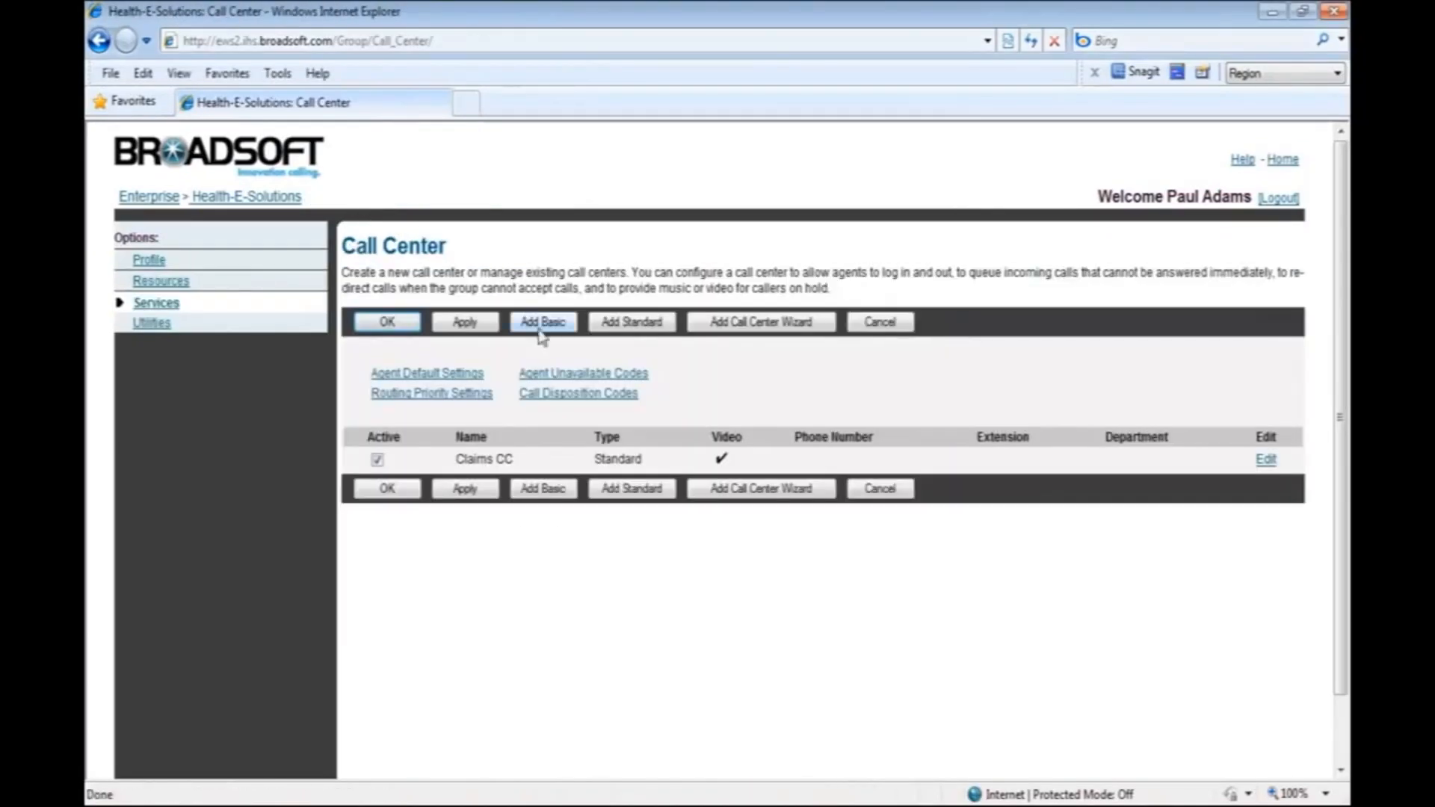
click(556, 376)
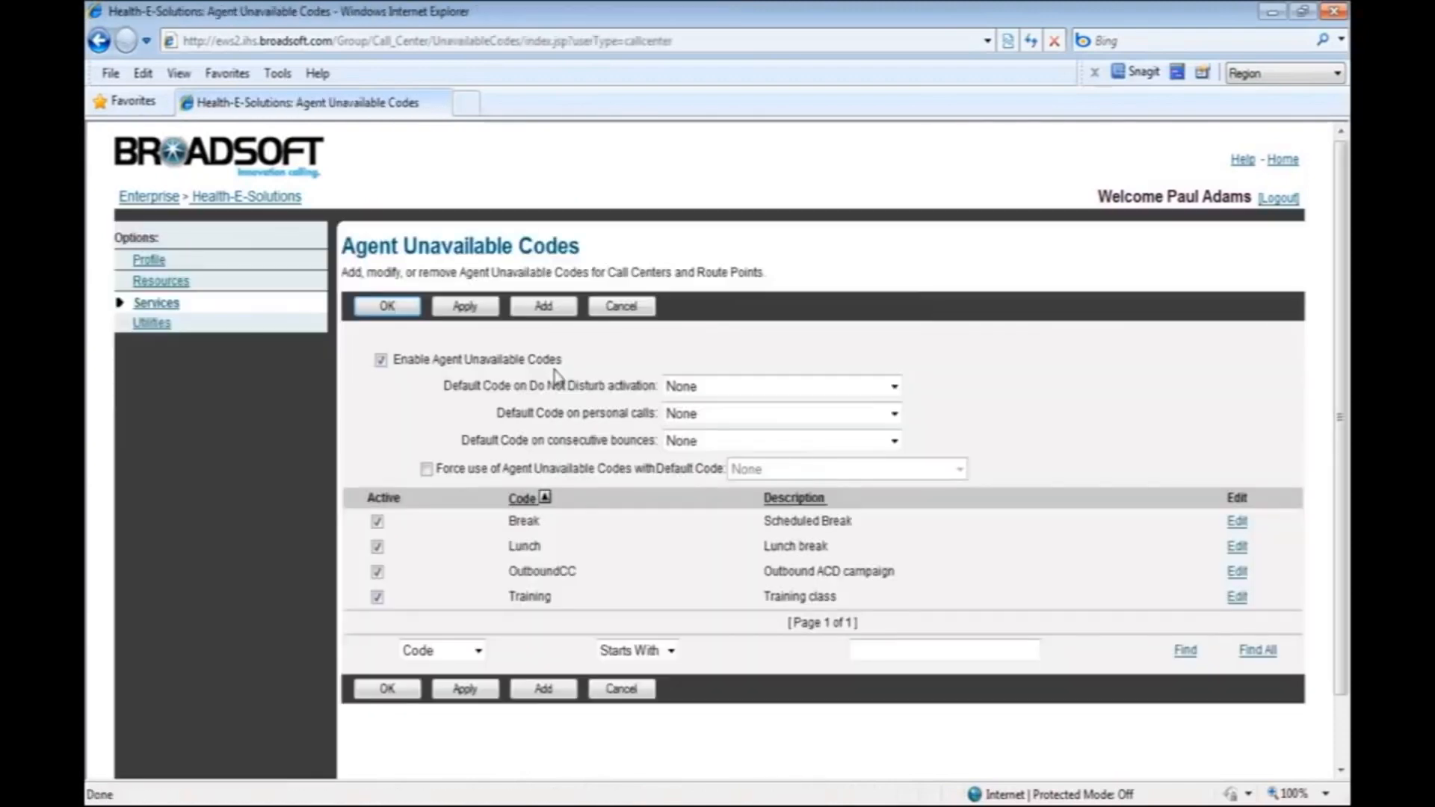
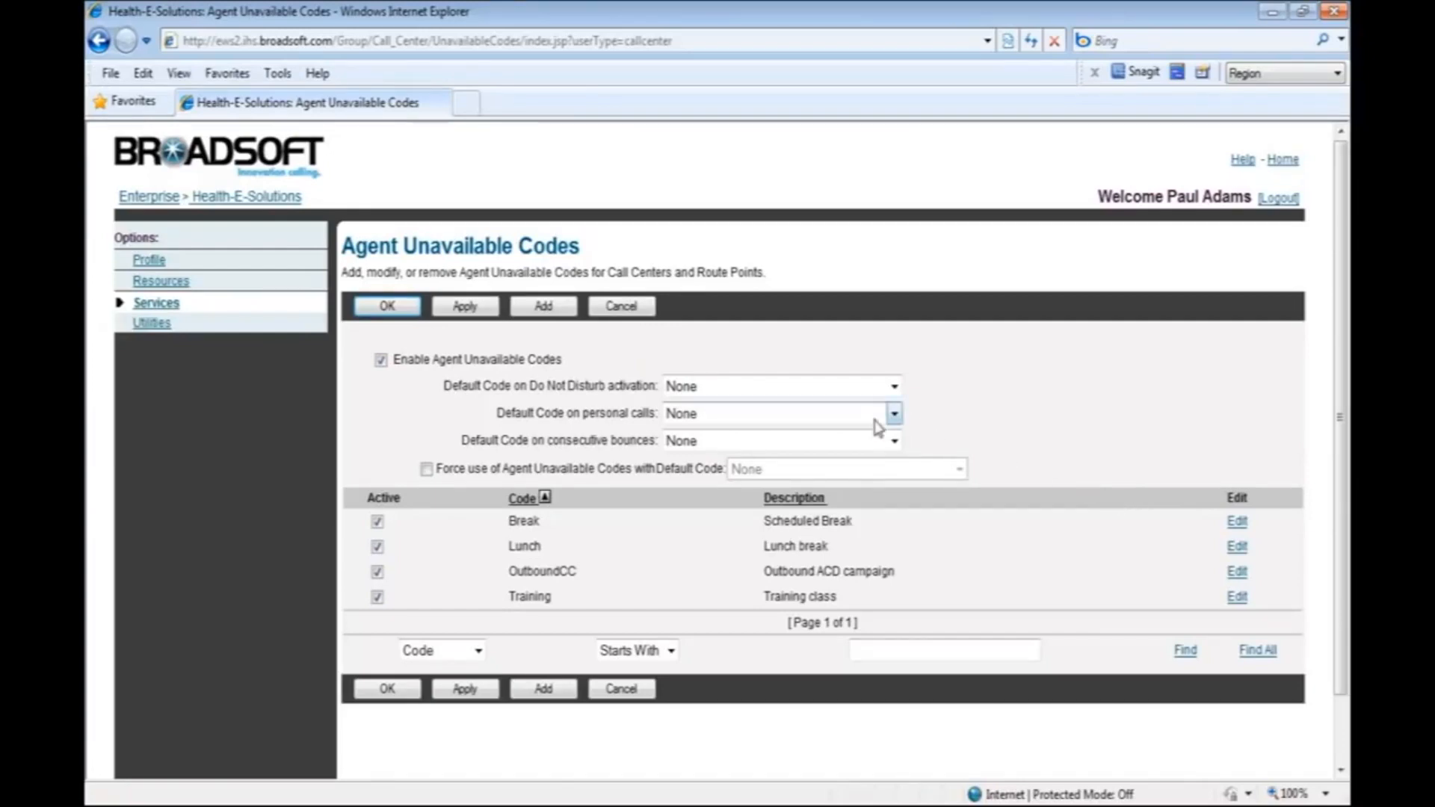
Add an active agent unavailable code Data Entry with the description End of Shift Data Entry.
click(541, 689)
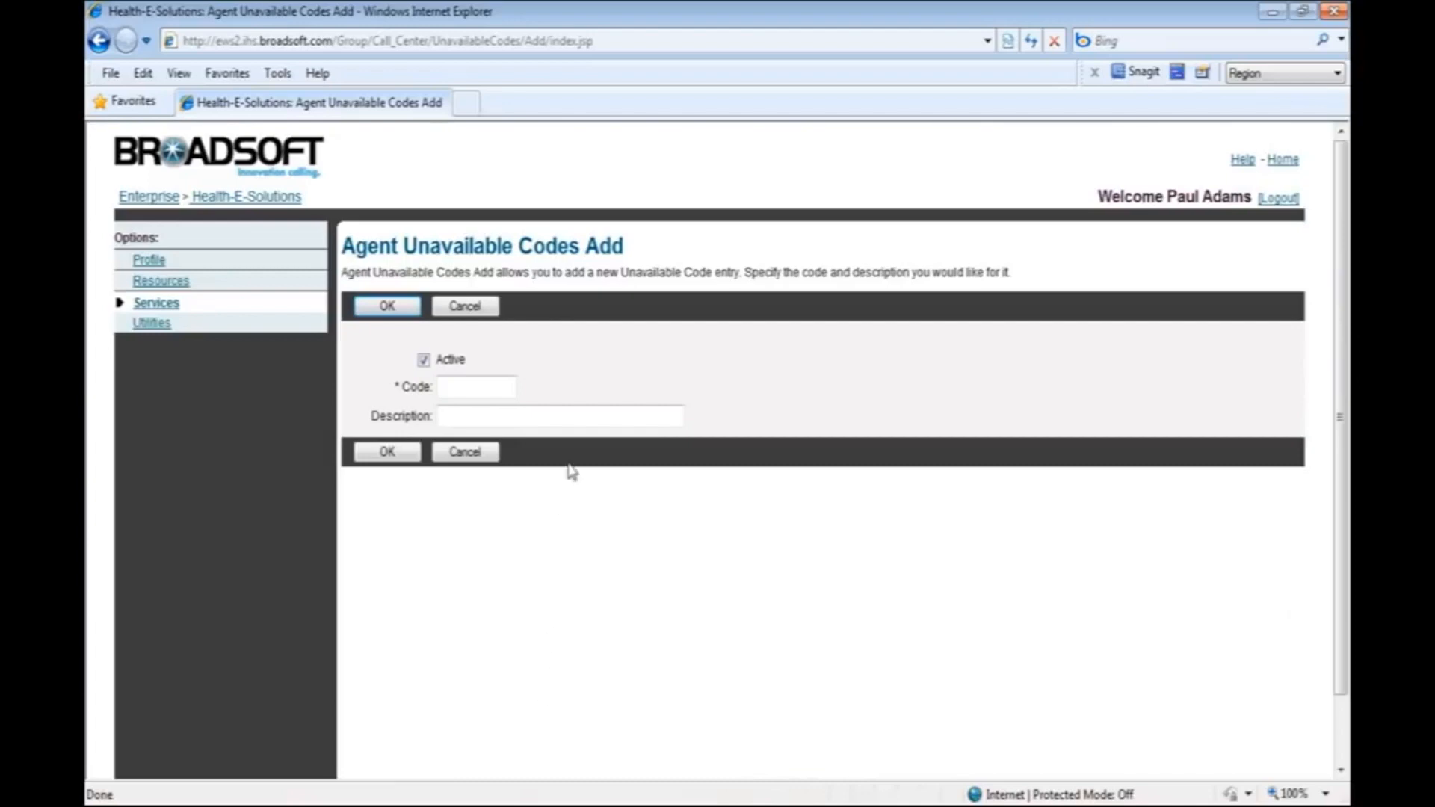
click(505, 390)
text(d)
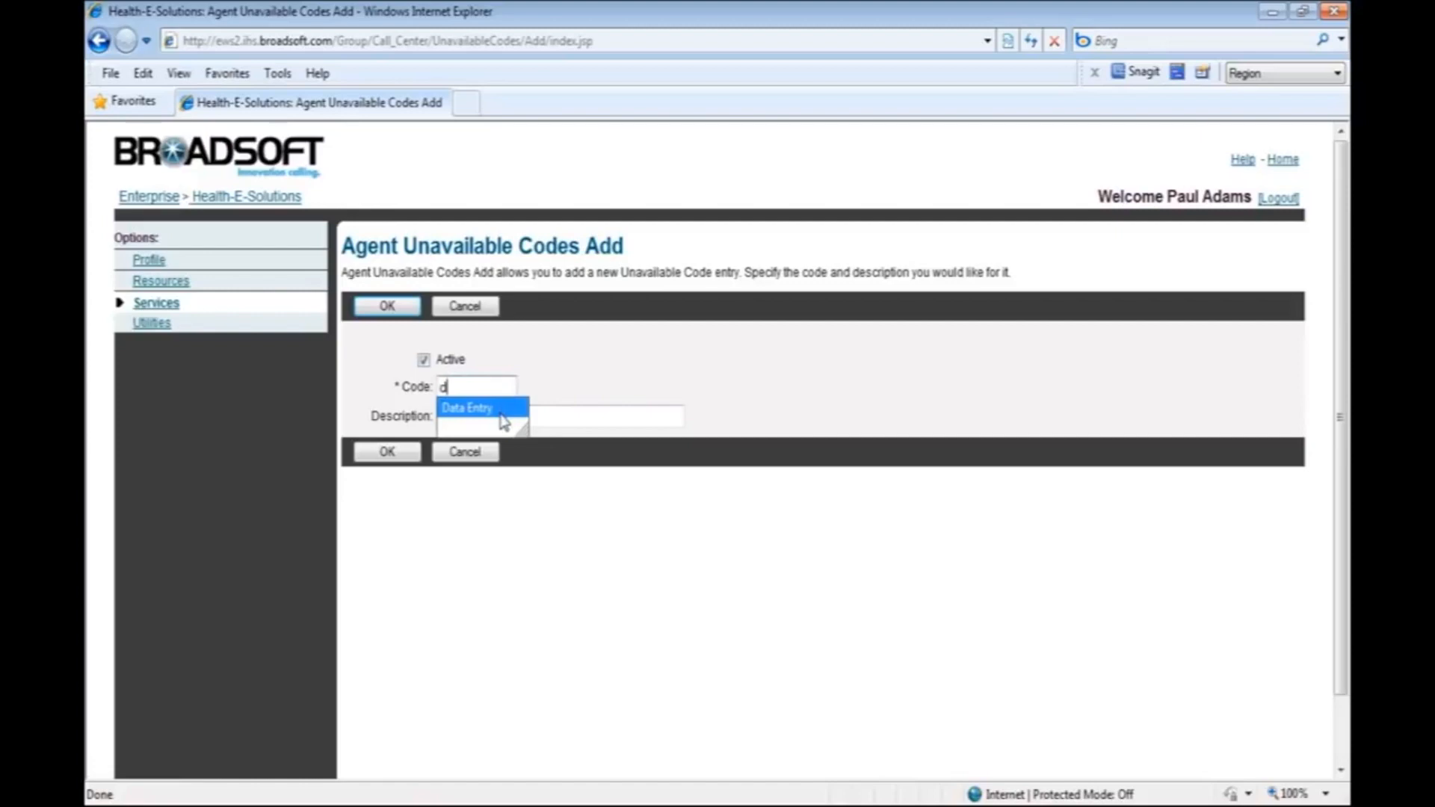
click(500, 416)
click(502, 414)
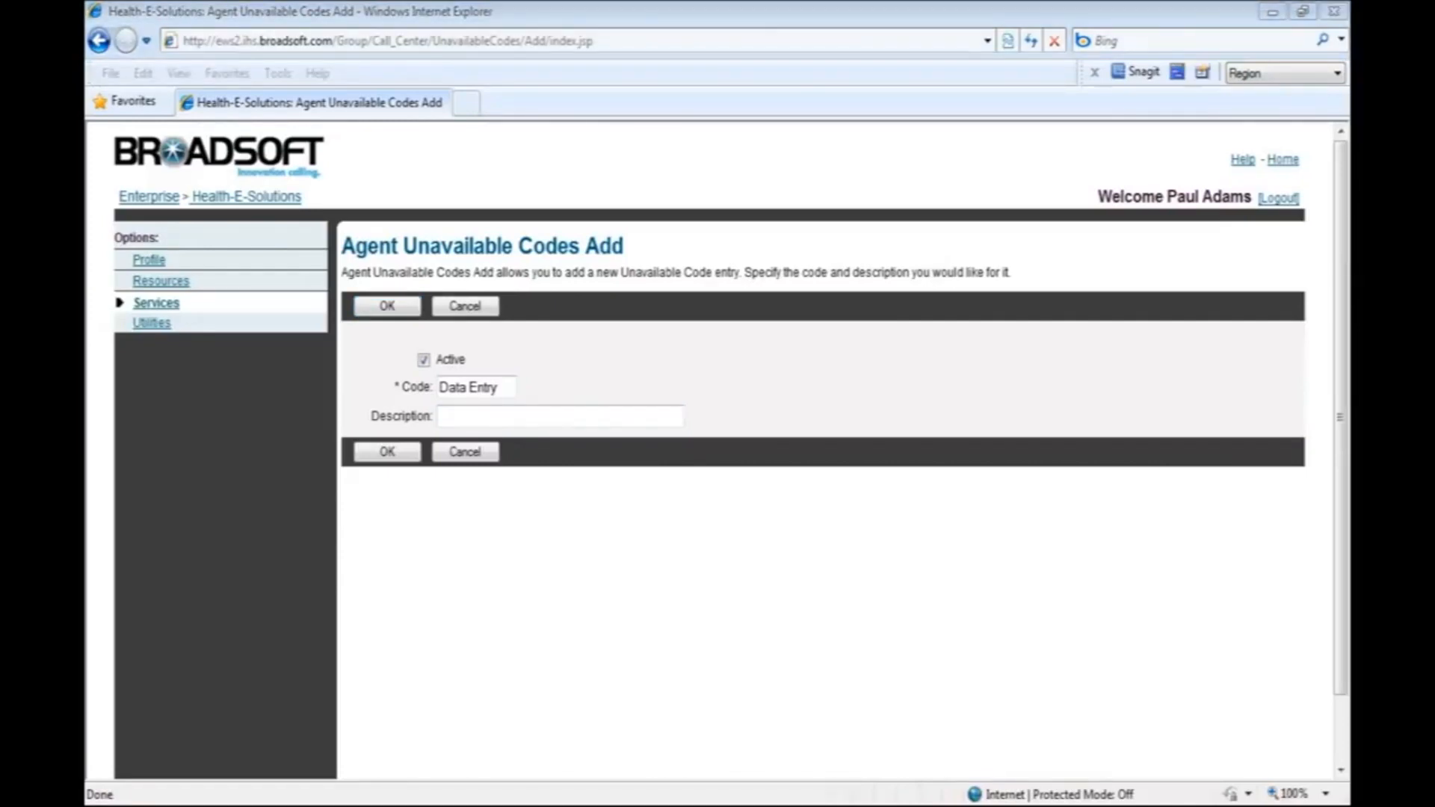
double_click(465, 411)
text(End of Shift Data Entry)
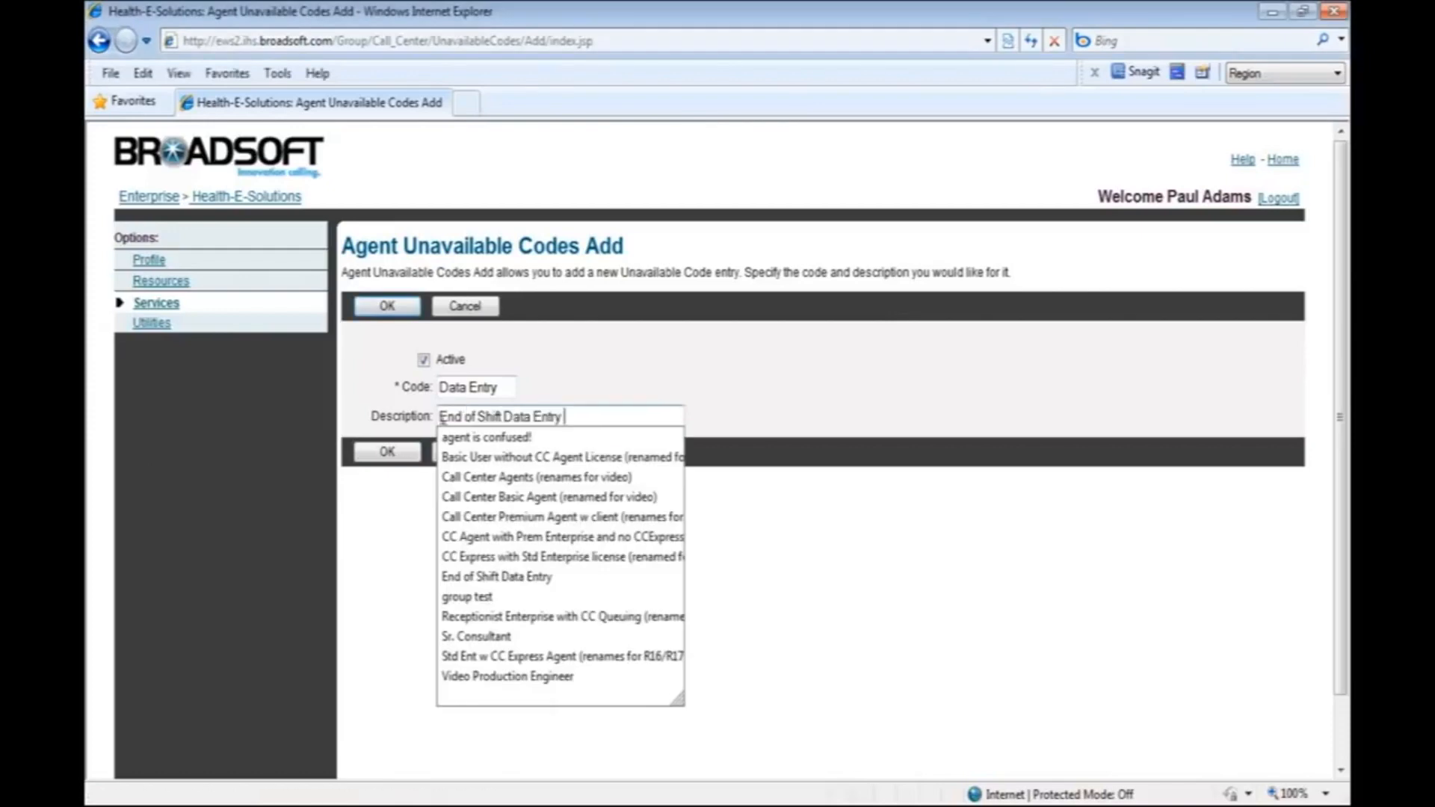
click(360, 494)
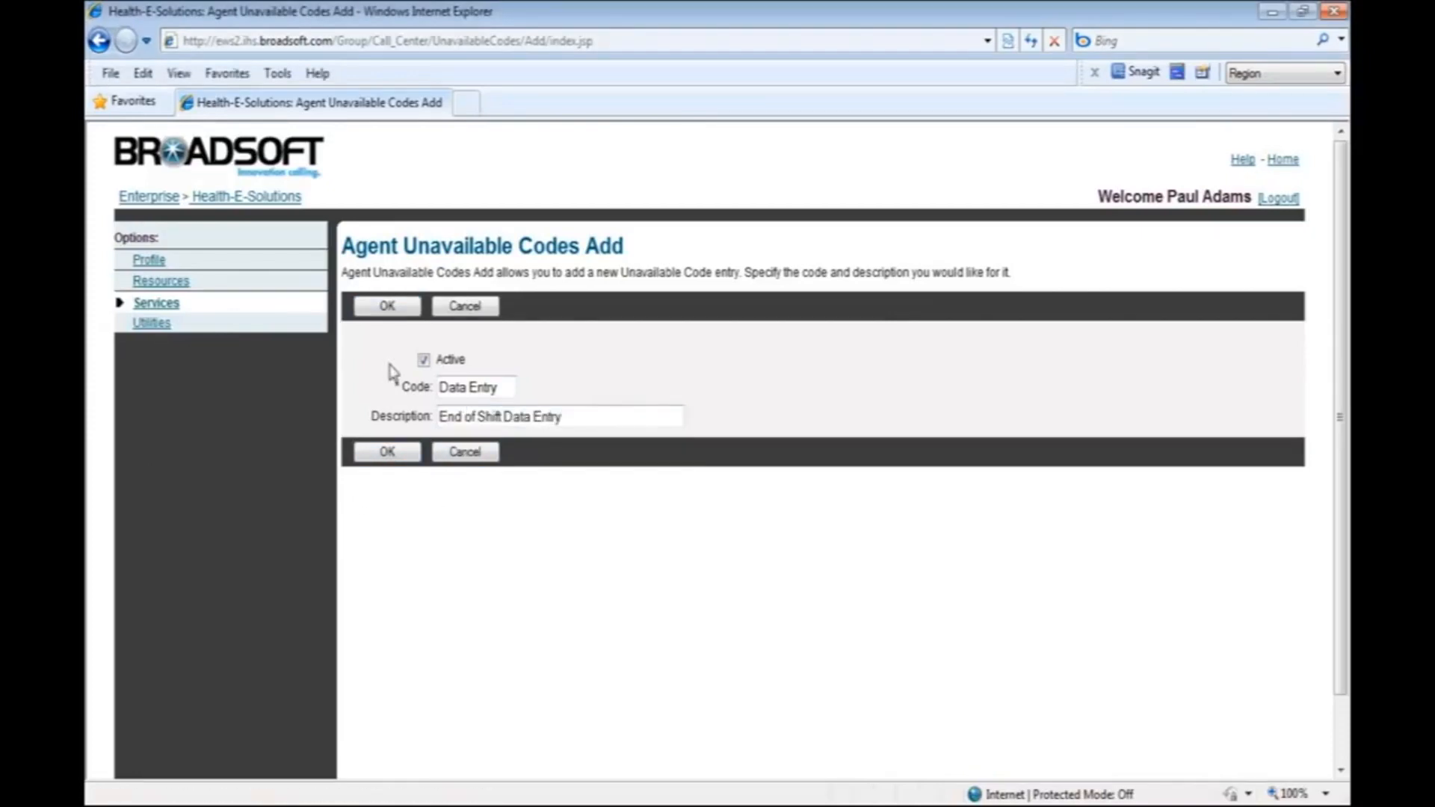
click(387, 306)
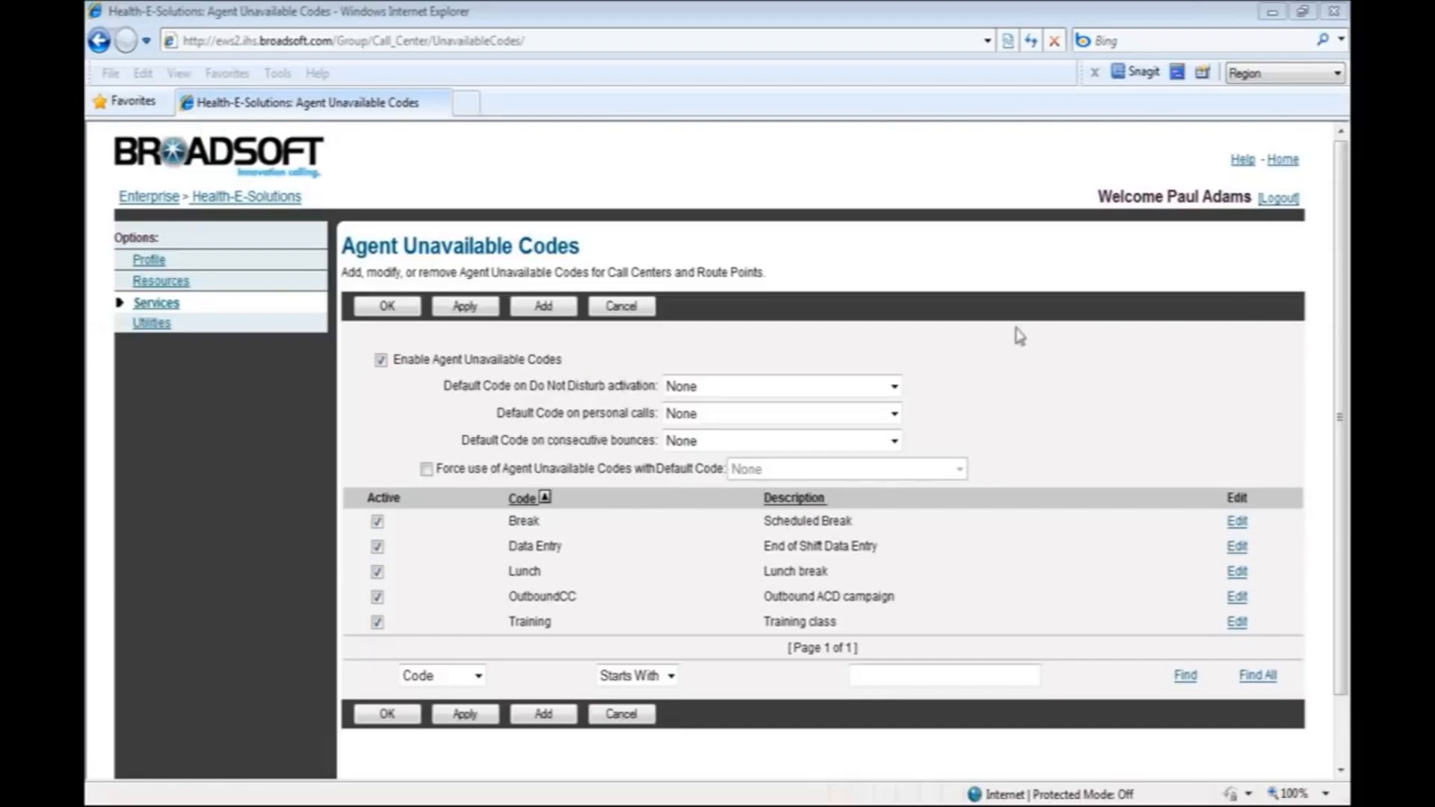
Review the default code choices for Do Not Disturb activation, keep None, and save the agent unavailable codes.
click(895, 387)
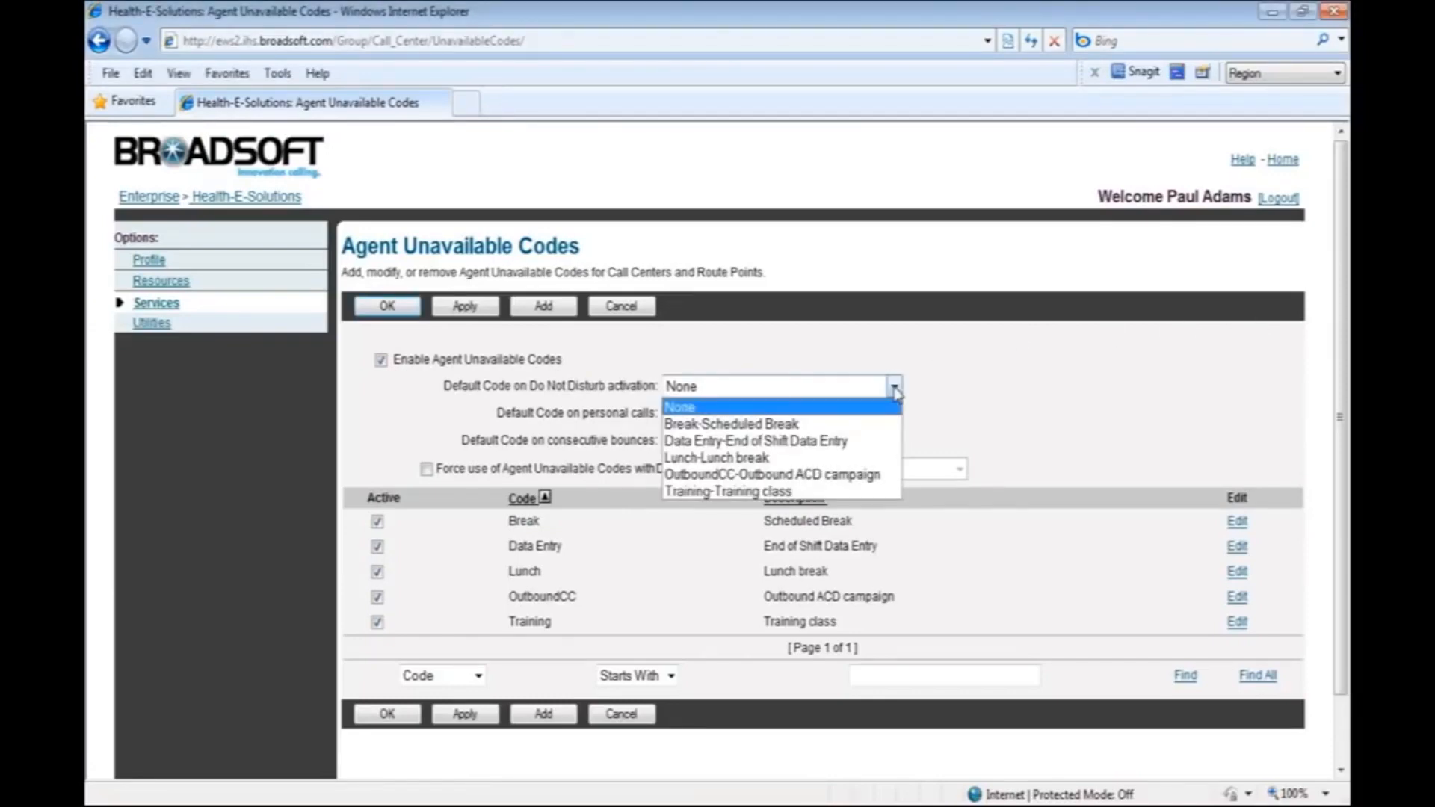
click(846, 386)
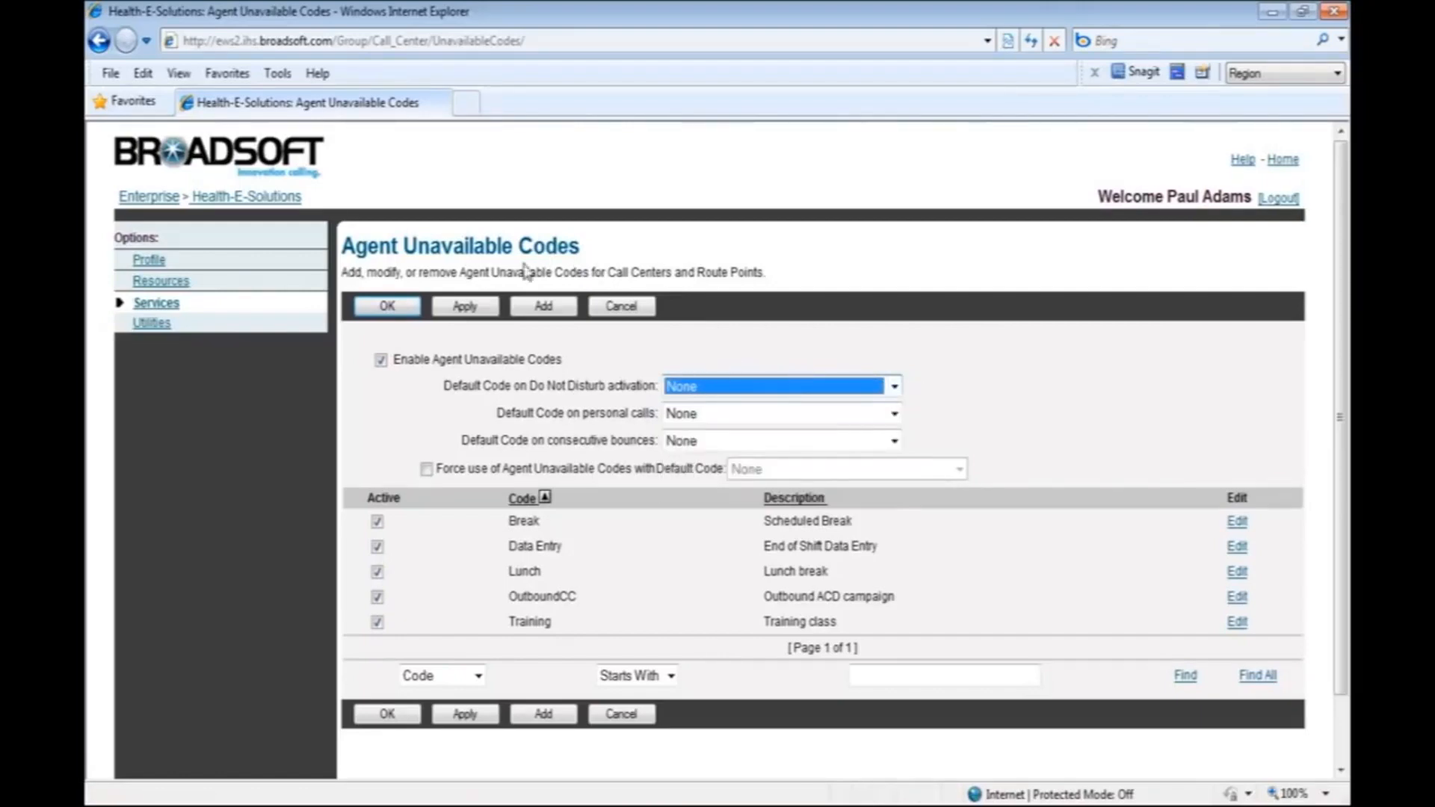
click(463, 308)
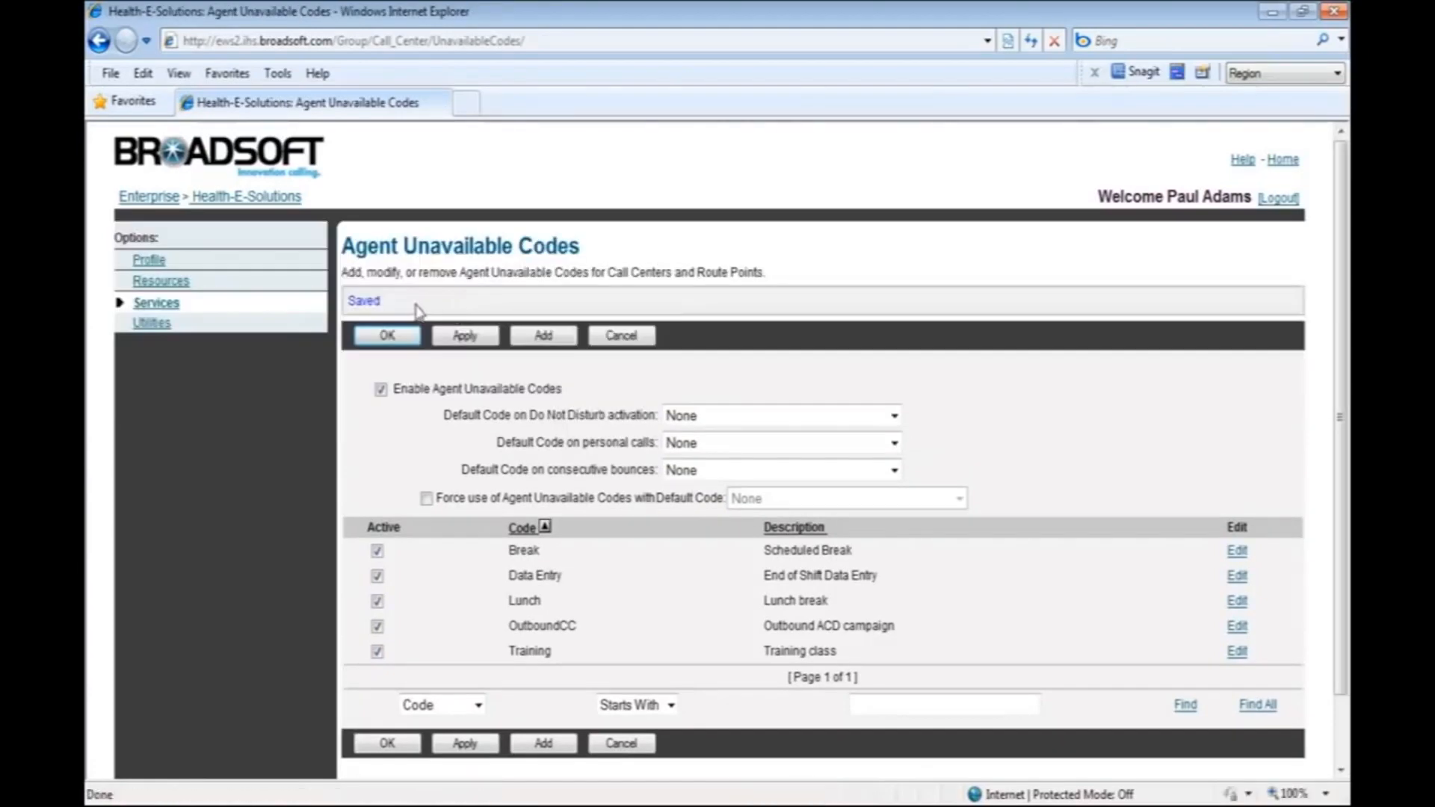
click(394, 338)
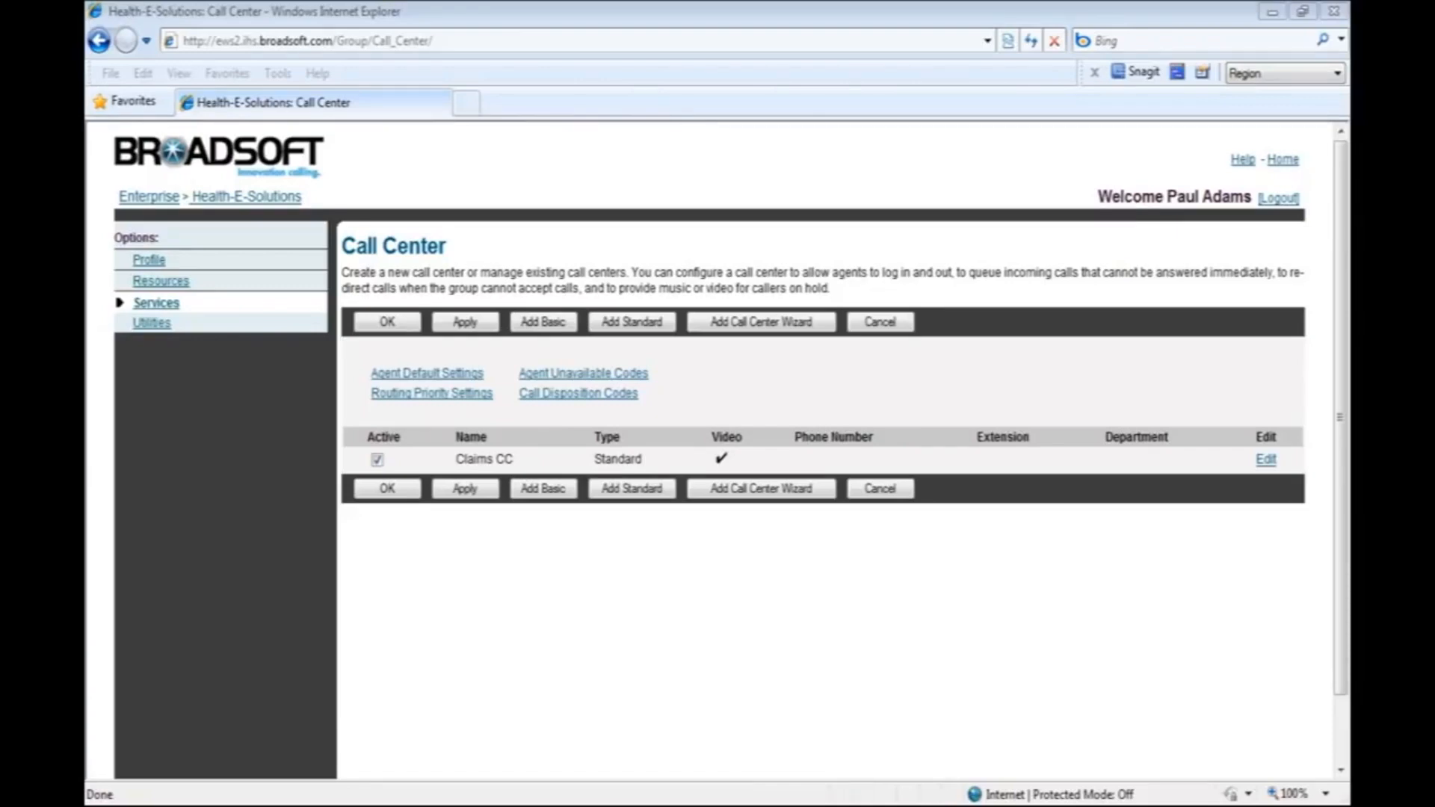
Review and save the agent default settings with the enterprise 5-second guard timer and default unavailable settings.
click(434, 376)
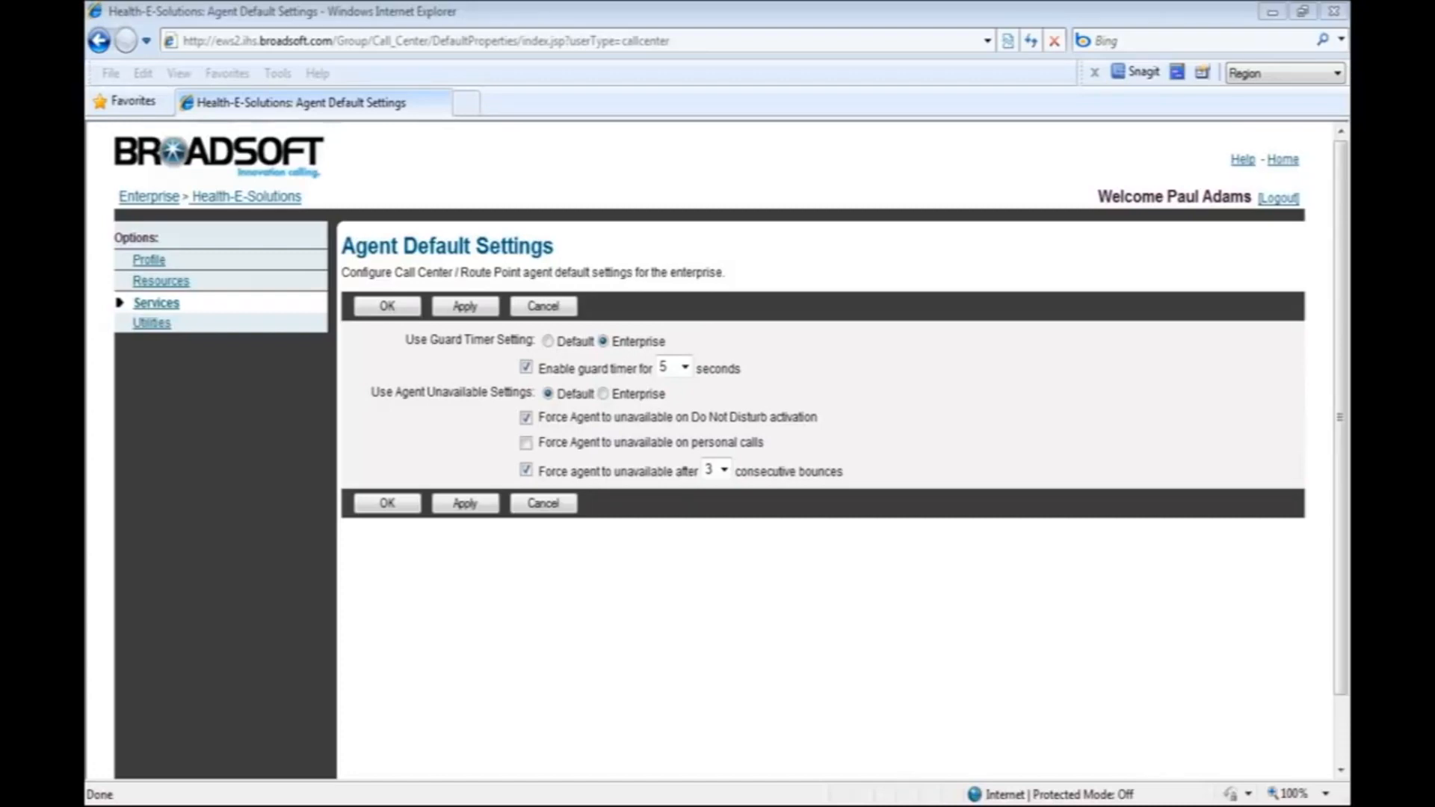
click(459, 308)
click(385, 335)
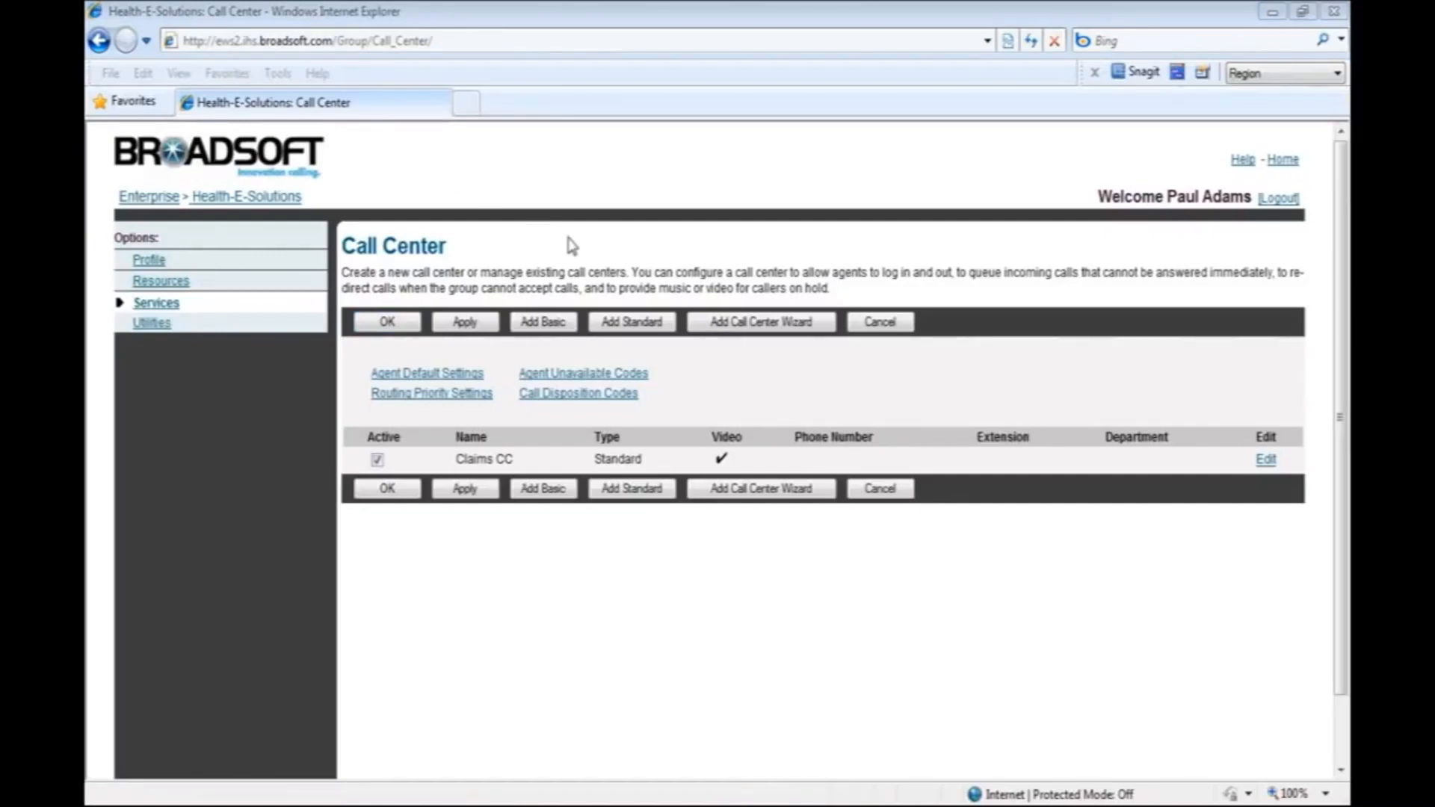
Open the call center routing priority settings and save the routing policy as Longest Wait Time.
click(457, 404)
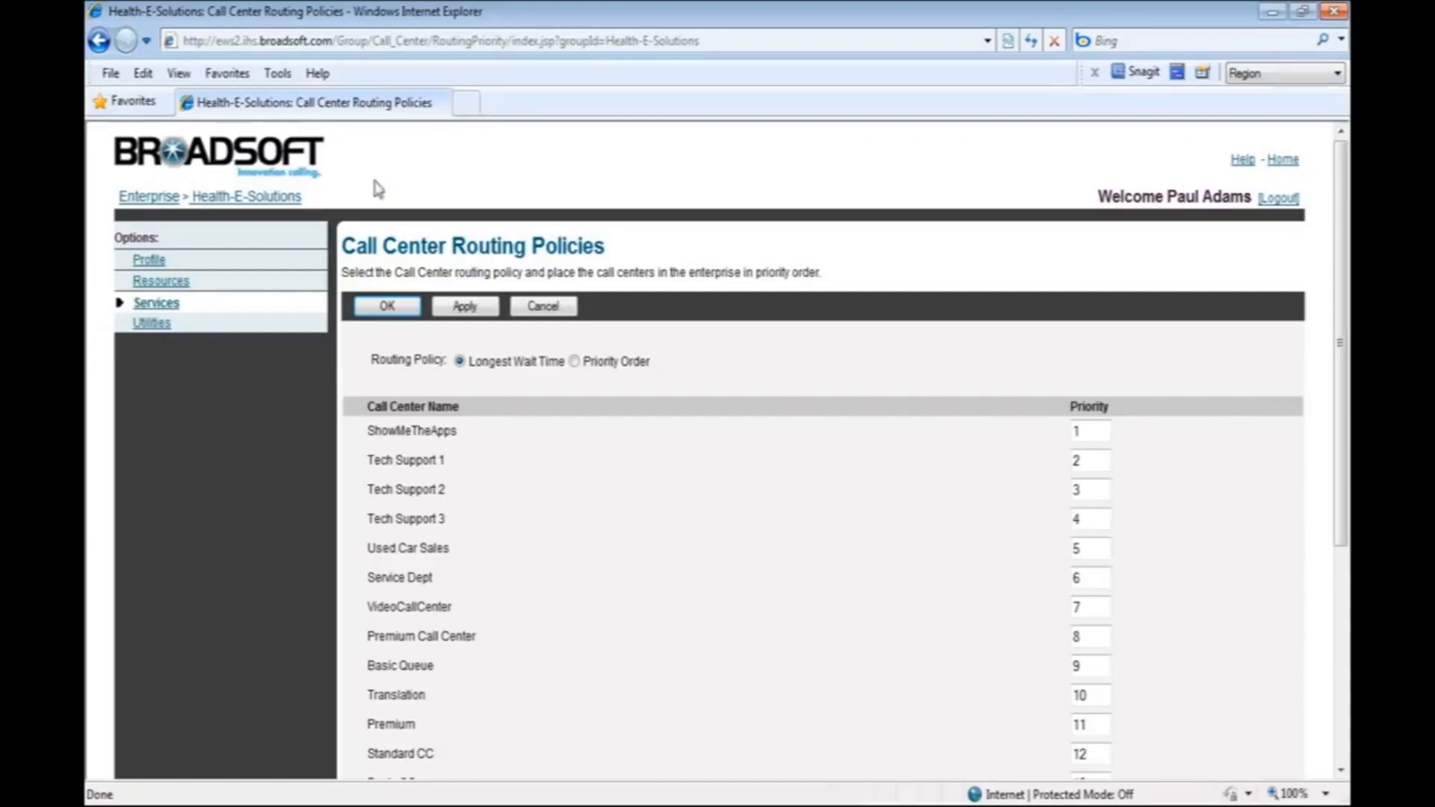
click(462, 308)
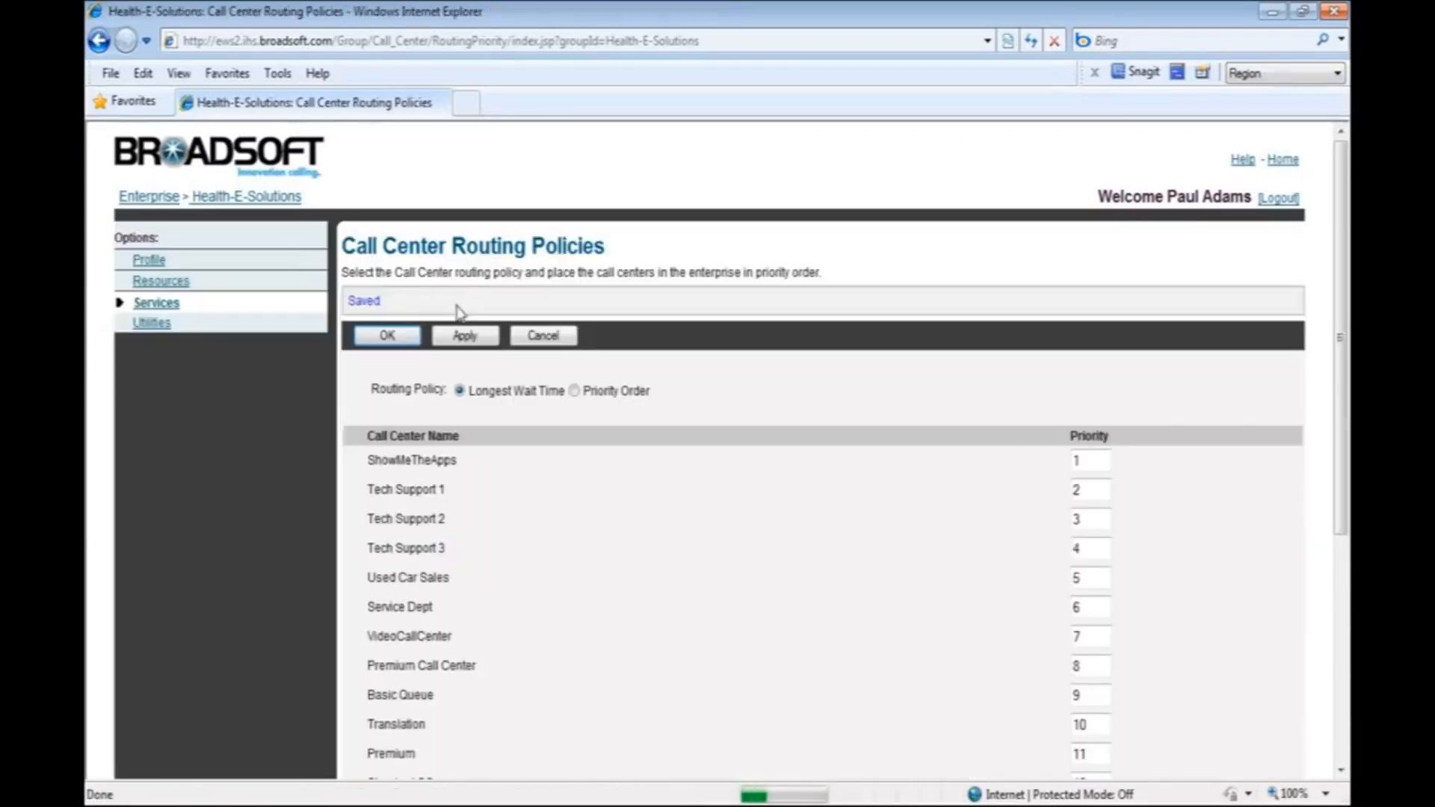
click(402, 336)
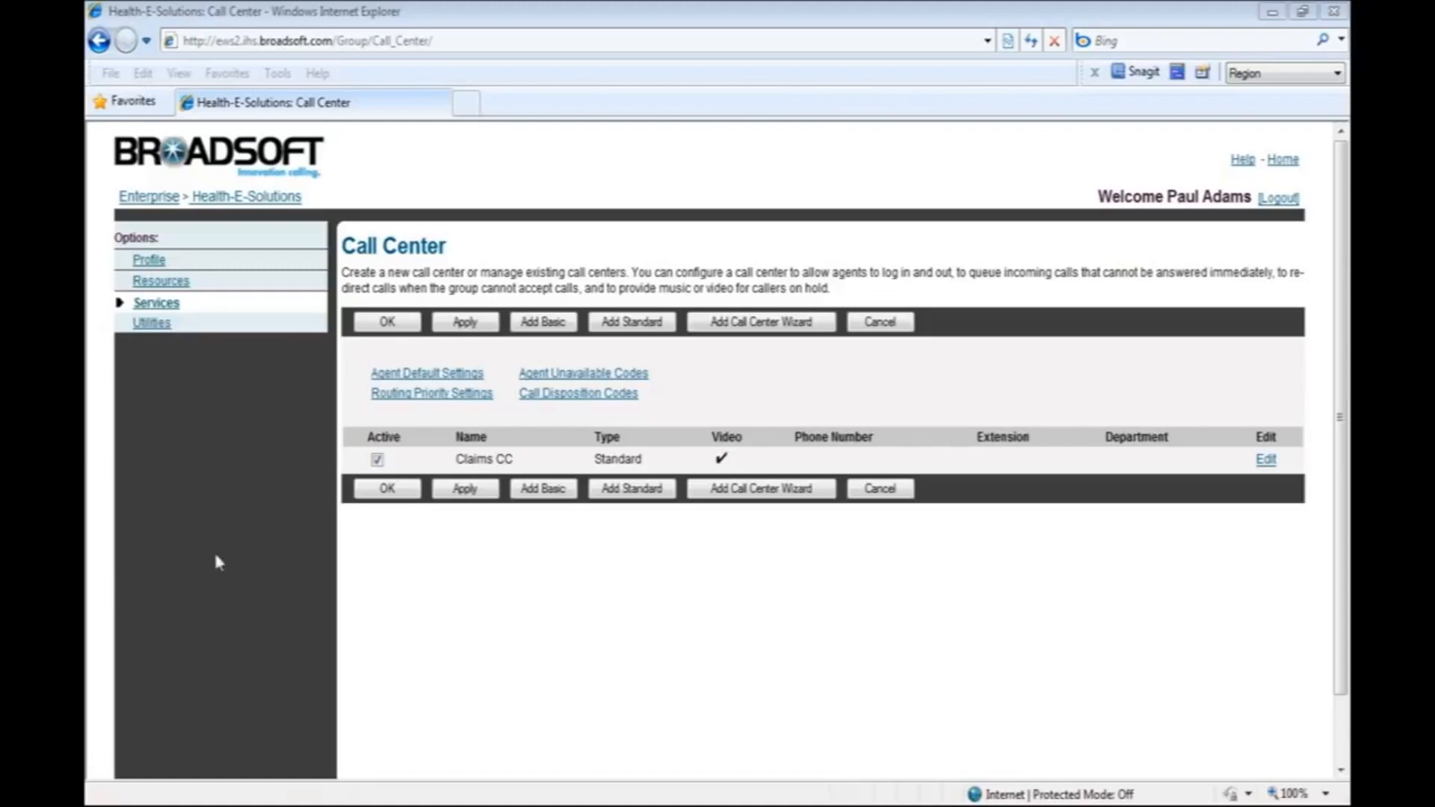
In the Claims CC routing policies, enable overflow after calls wait 120 seconds with busy treatment, and save.
click(498, 461)
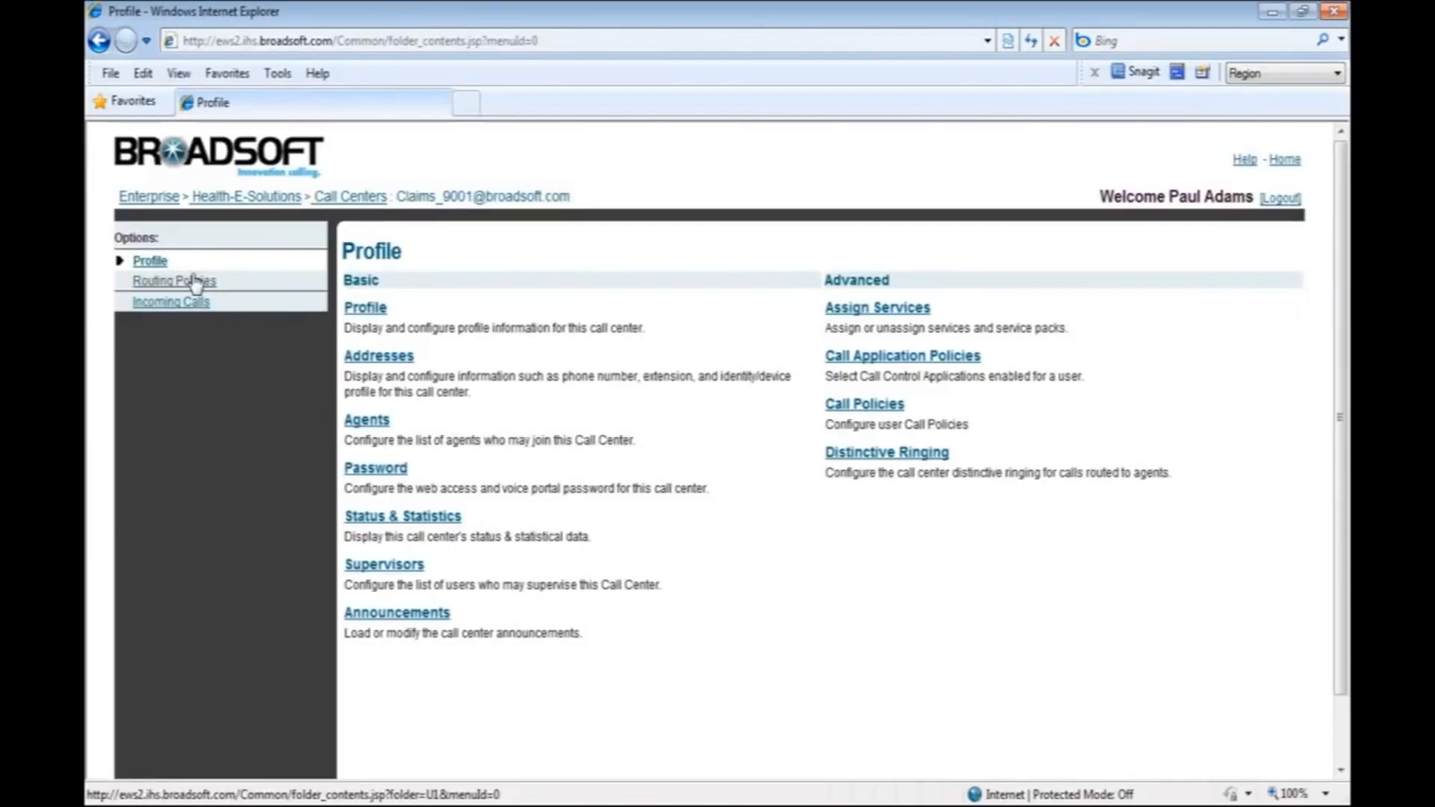
click(195, 282)
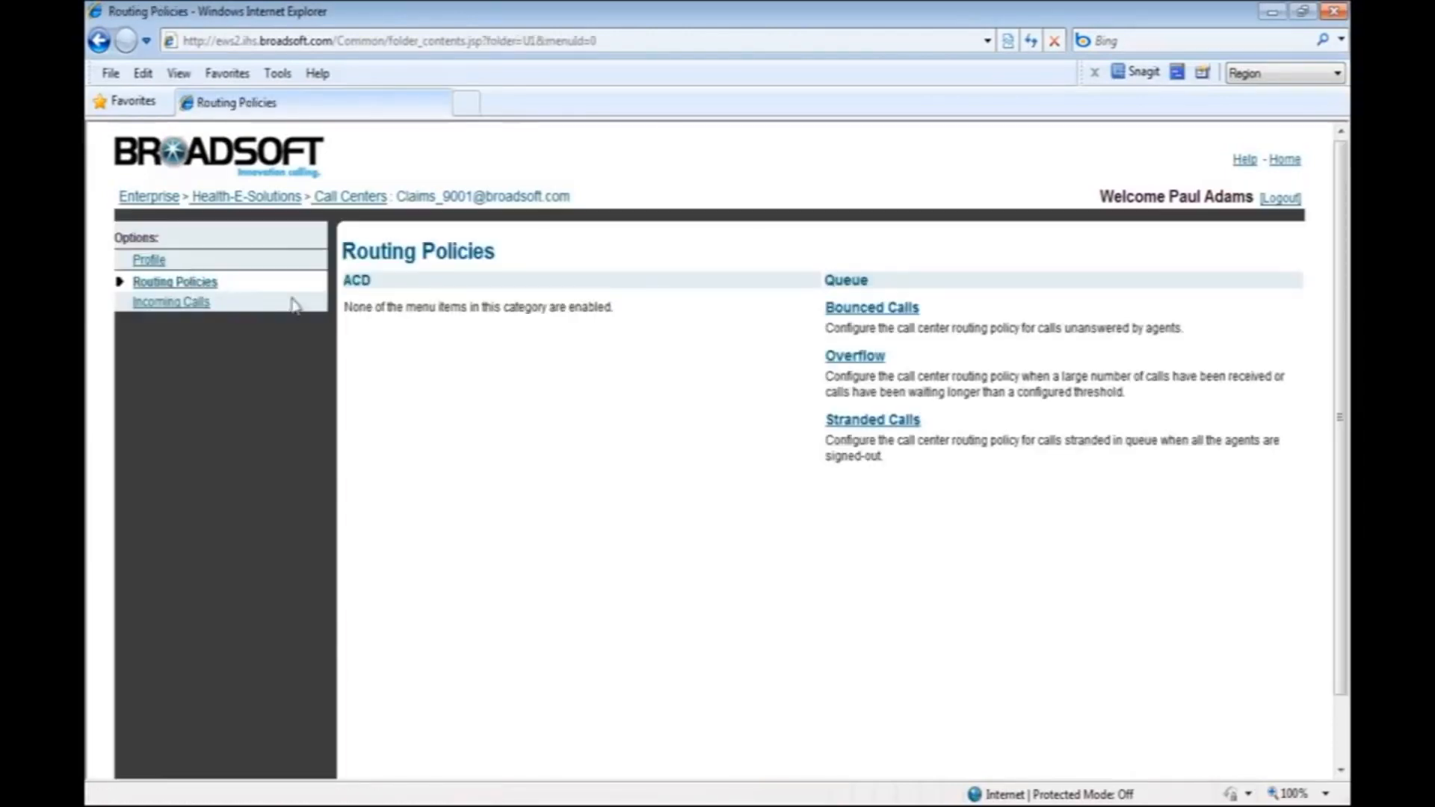
click(849, 360)
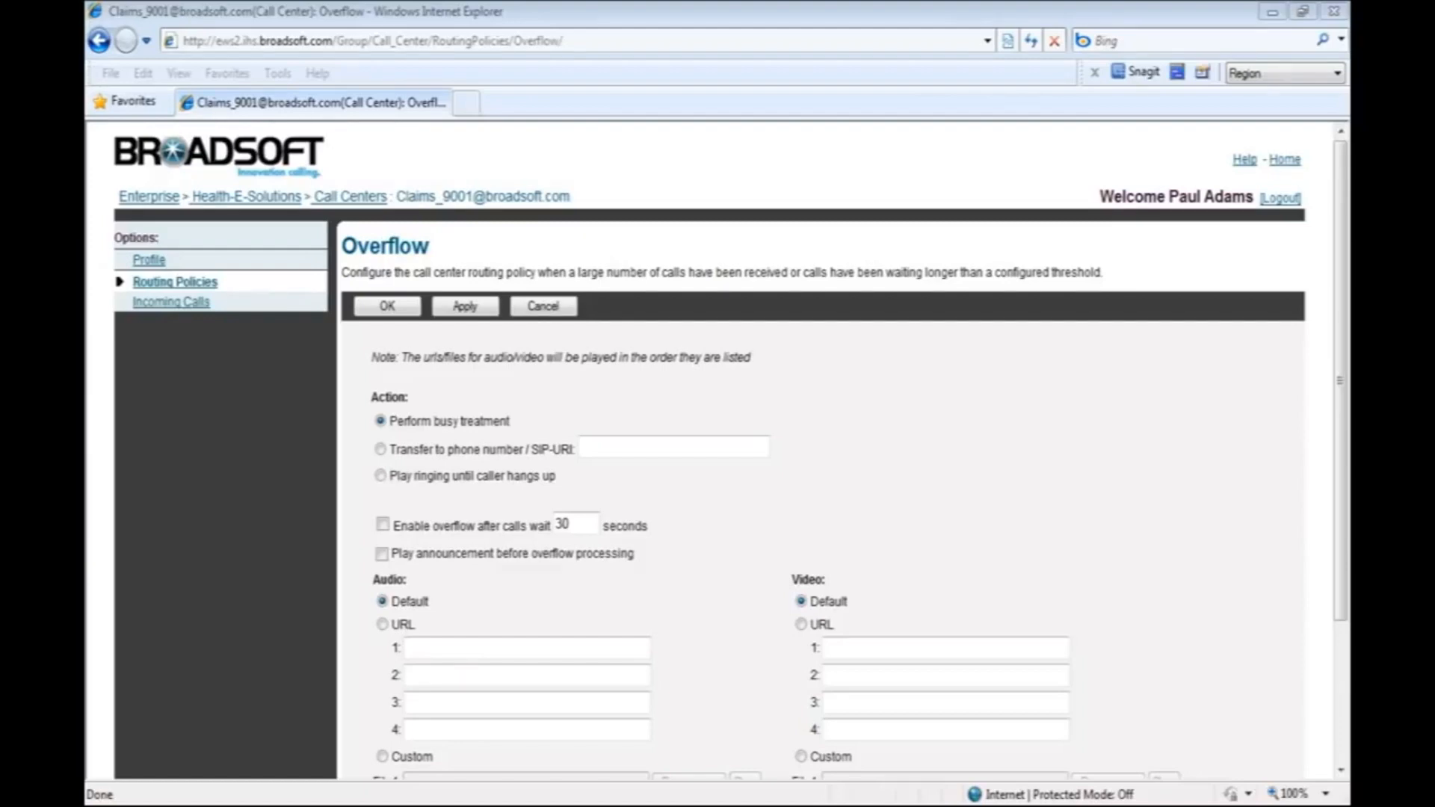
click(382, 525)
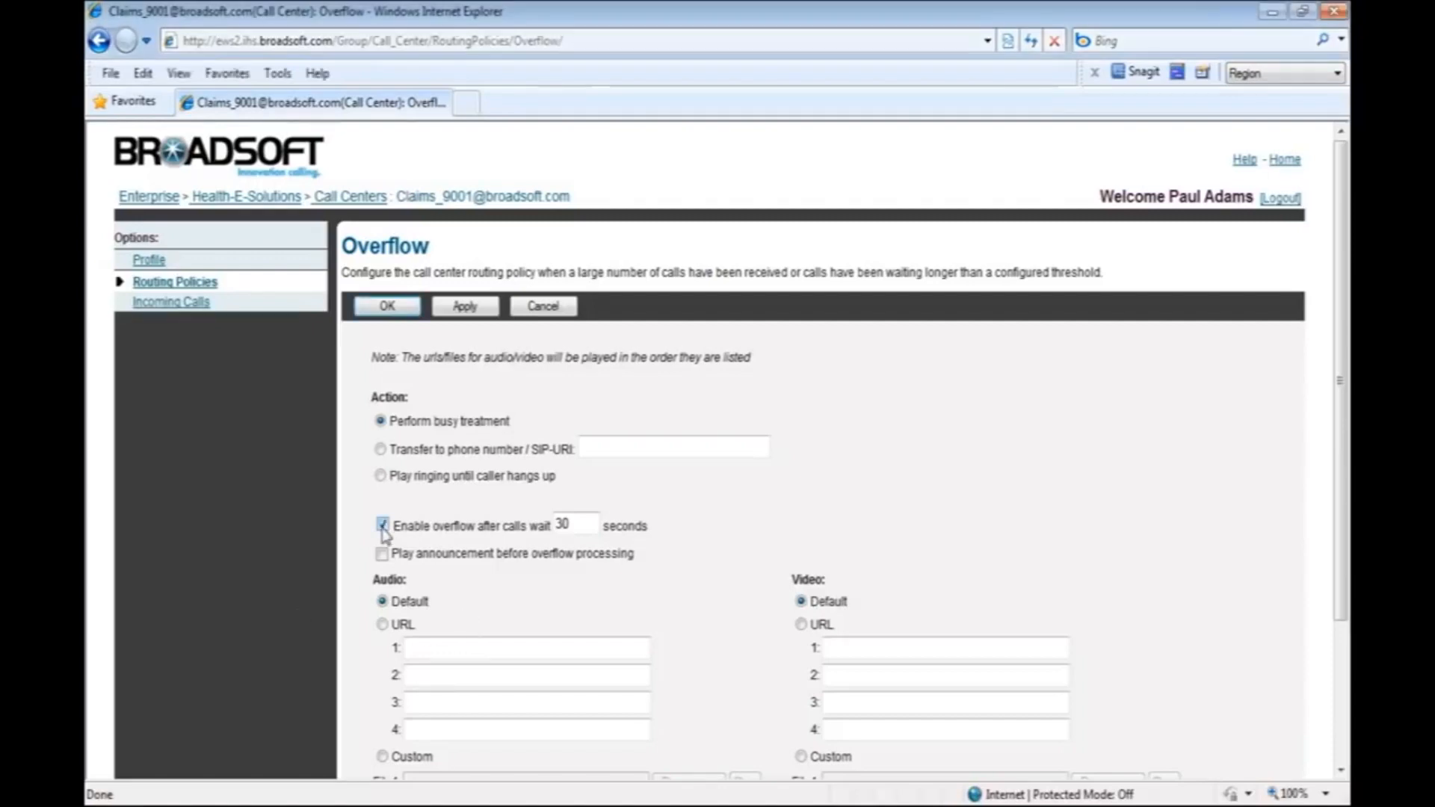
click(591, 525)
key(BackSpace)
key(BackSpace)
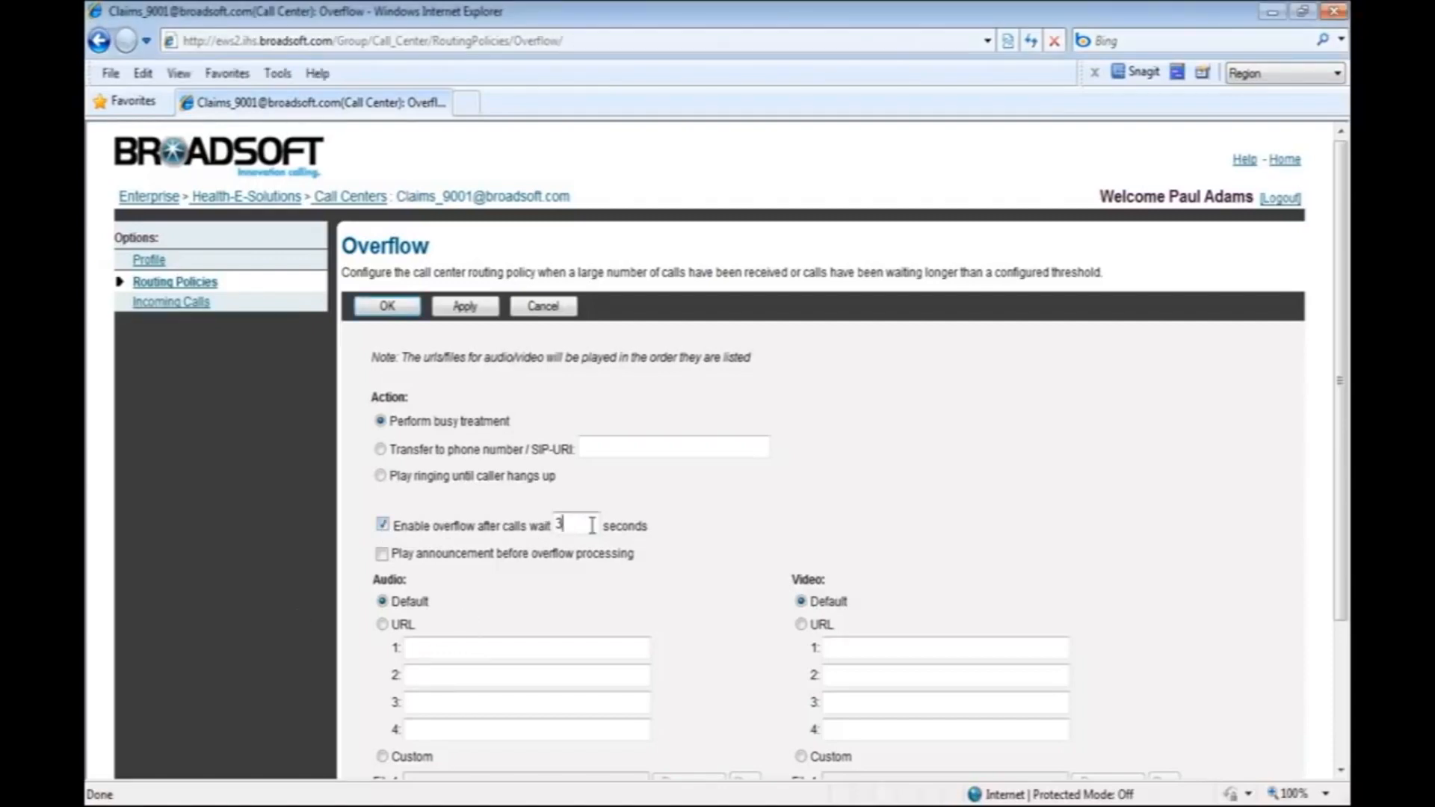
text(120)
click(477, 310)
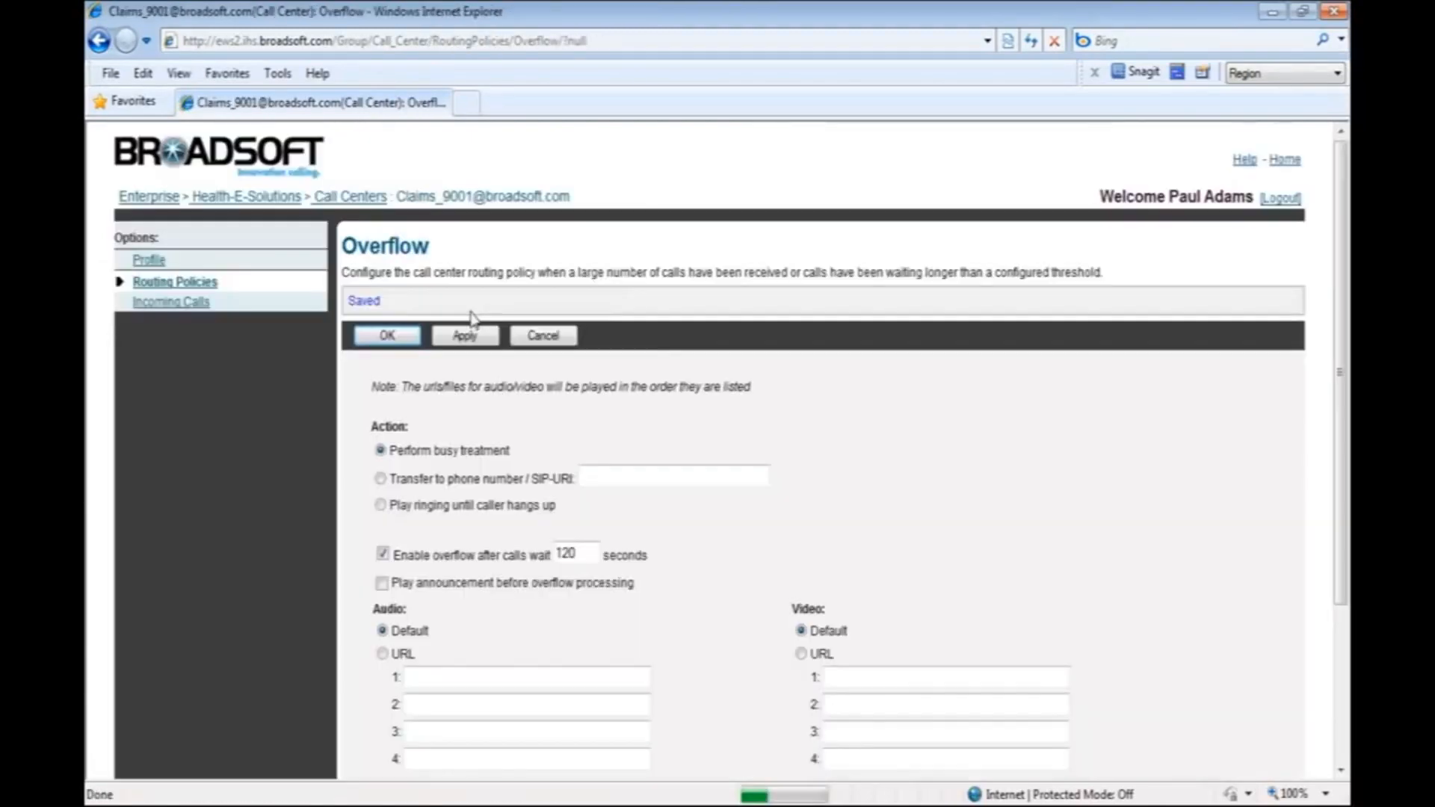
click(401, 337)
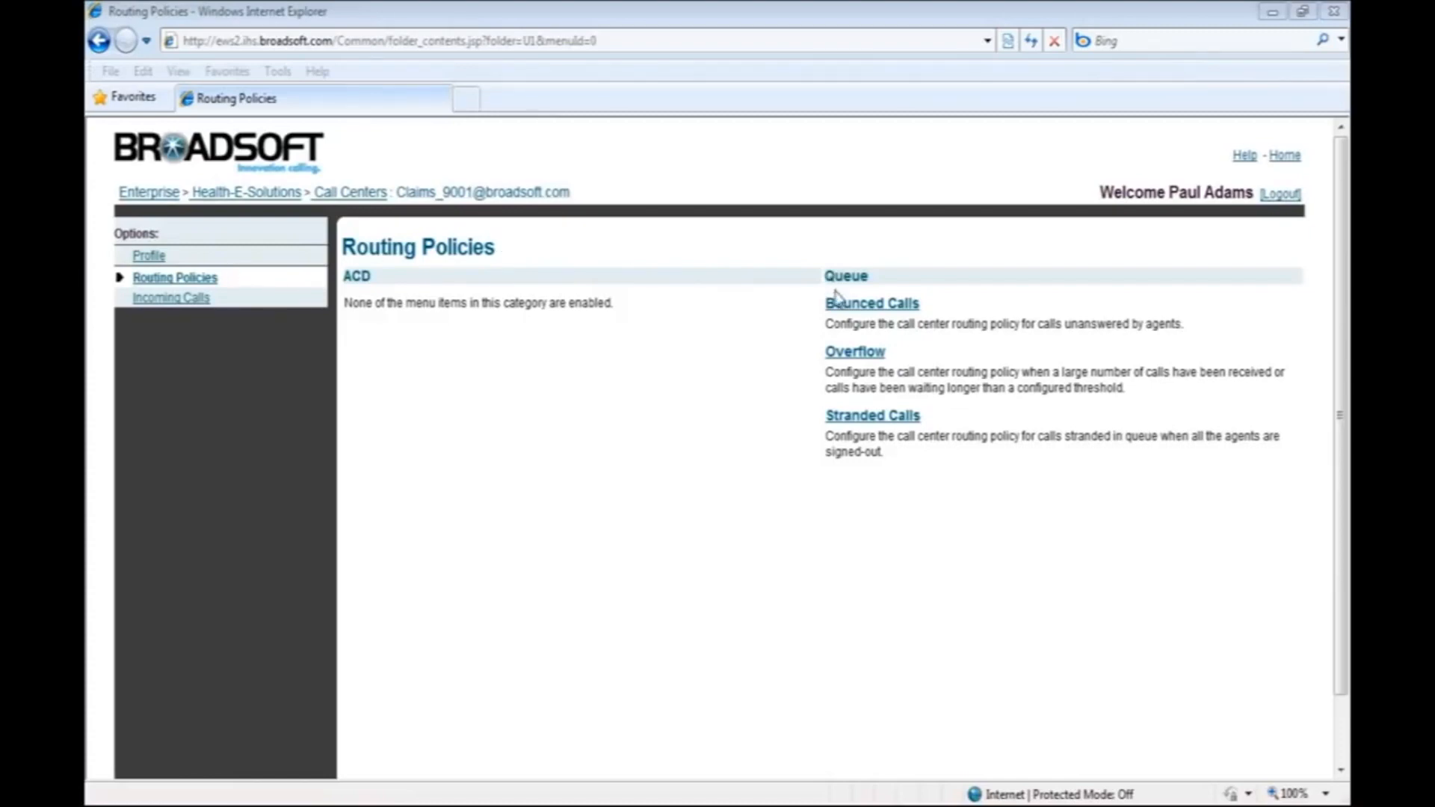
In the bounced calls policy, bounce calls after 3 rings and when an agent becomes unavailable while routing the call.
click(858, 305)
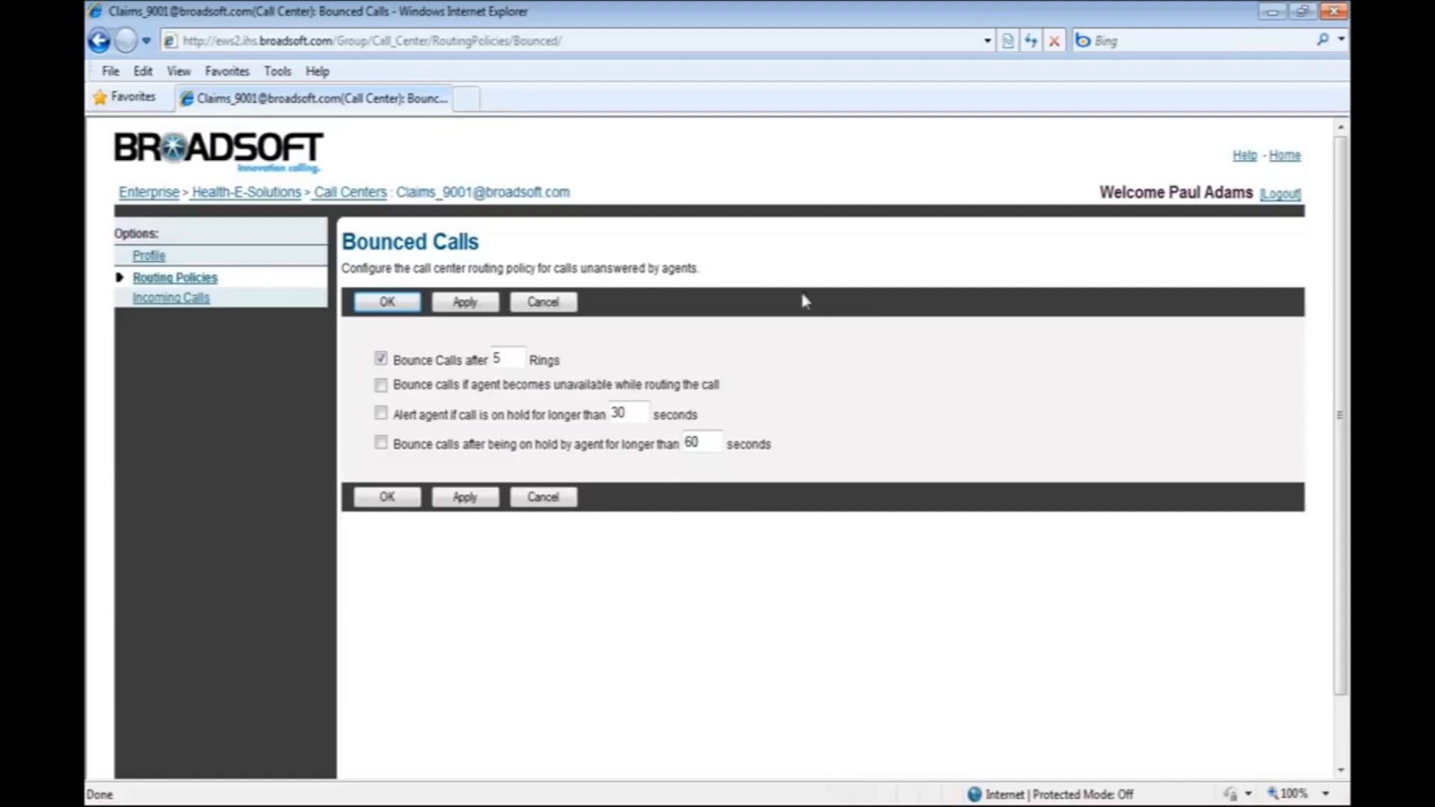
click(511, 351)
key(BackSpace)
text(3)
click(381, 386)
Enable the agent alert for calls on hold longer than 45 seconds and bouncing of calls held over 60 seconds, and save.
click(381, 413)
click(631, 408)
key(BackSpace)
key(BackSpace)
text(45)
click(381, 444)
click(468, 307)
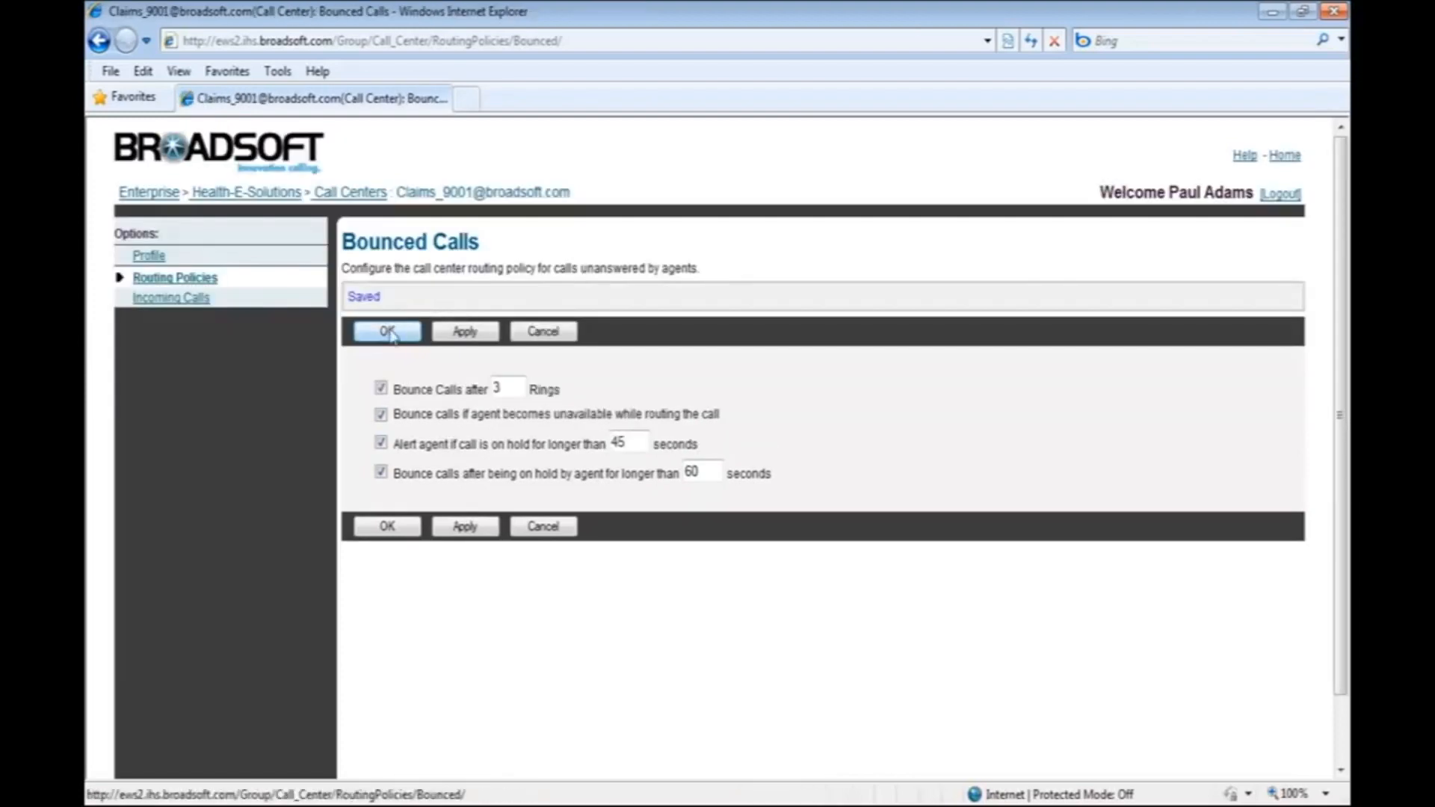
click(387, 334)
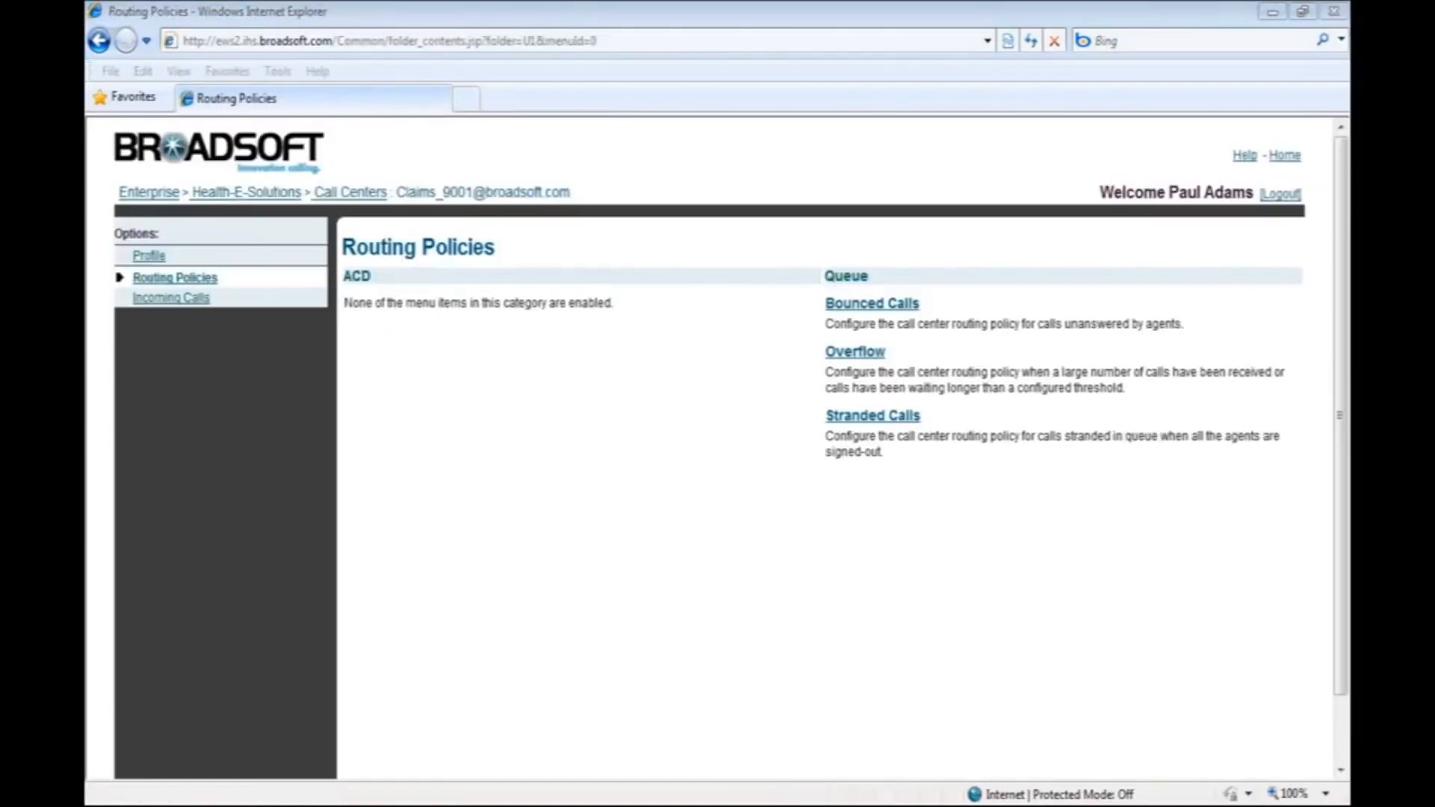
Set the stranded calls policy to perform busy treatment and save it.
click(851, 417)
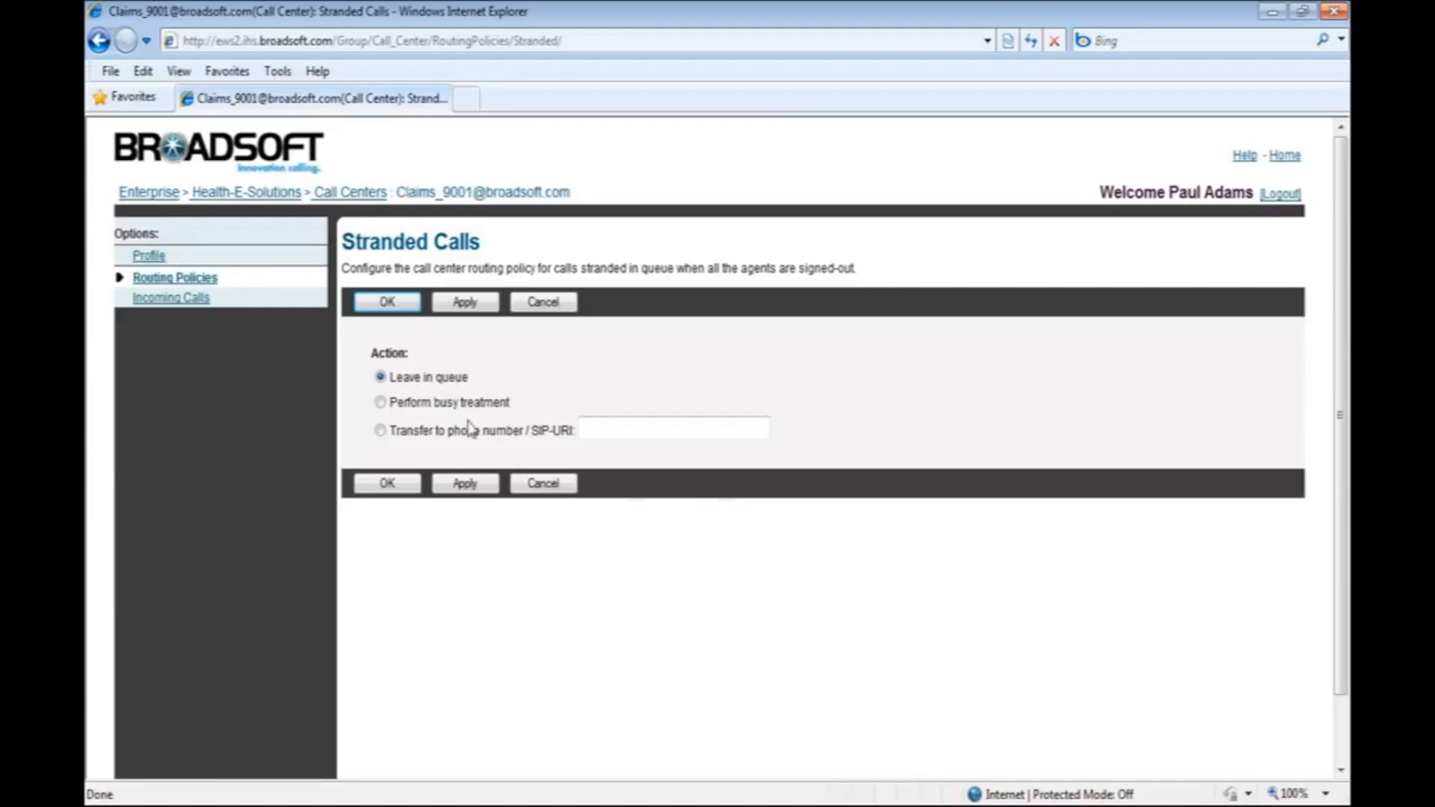
click(380, 403)
click(475, 304)
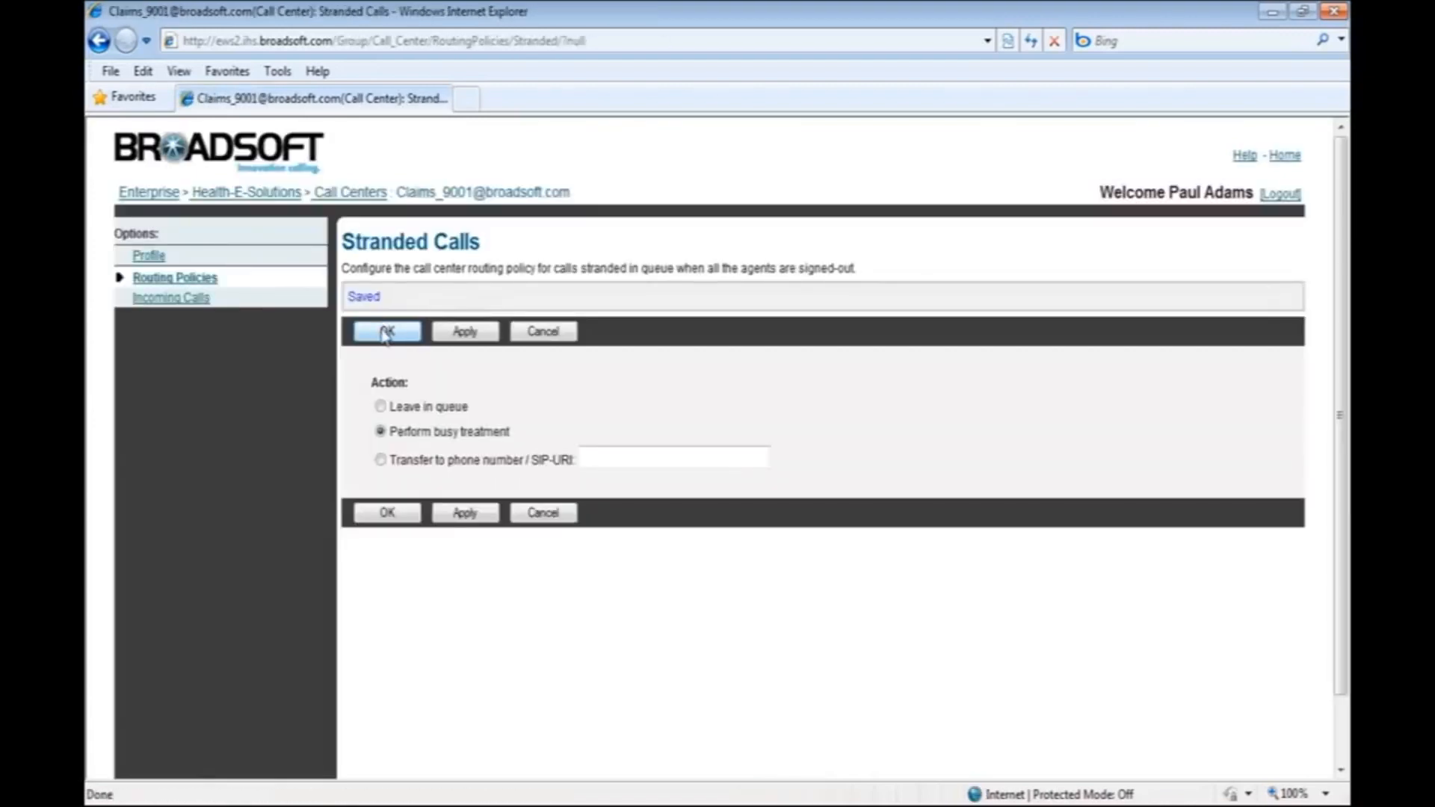
click(385, 334)
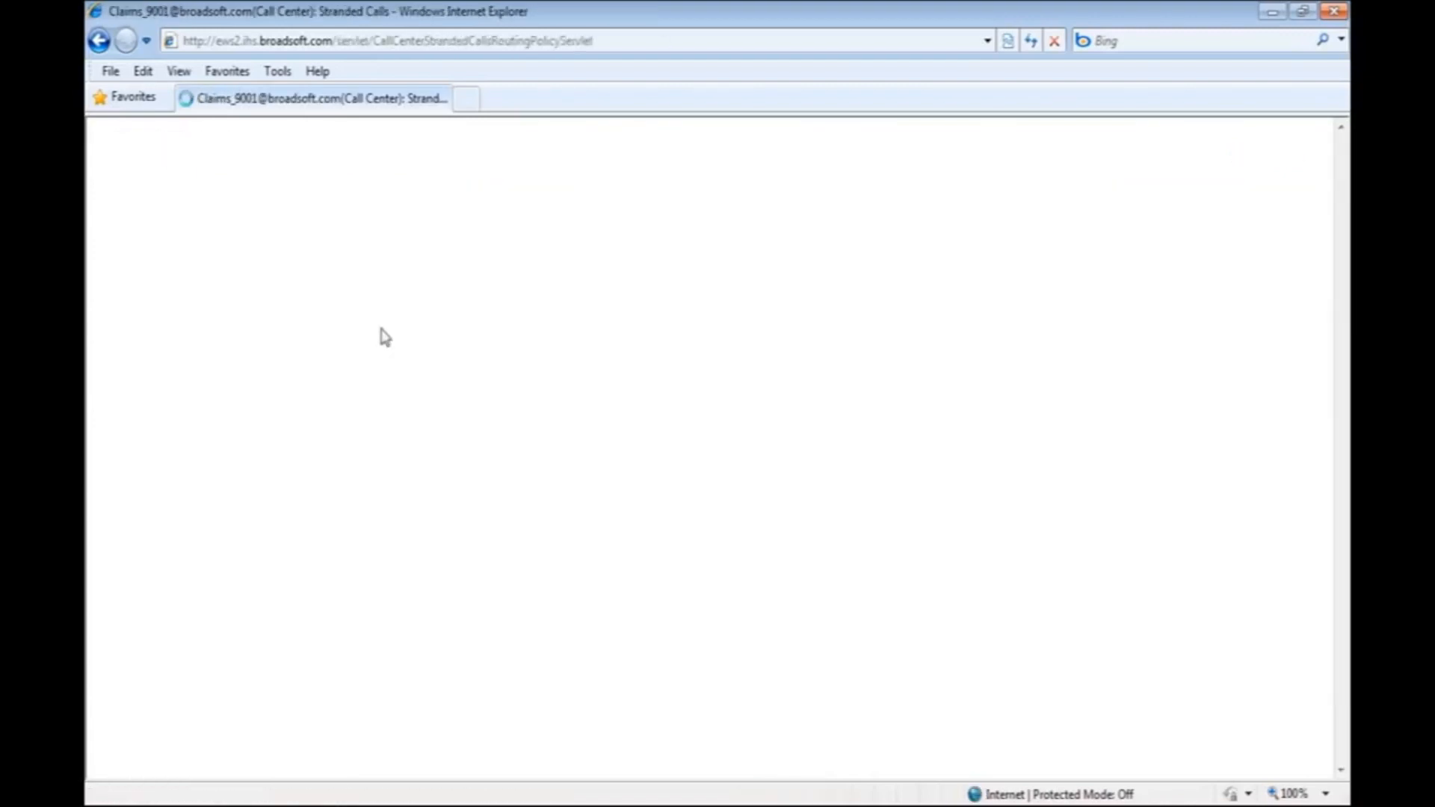